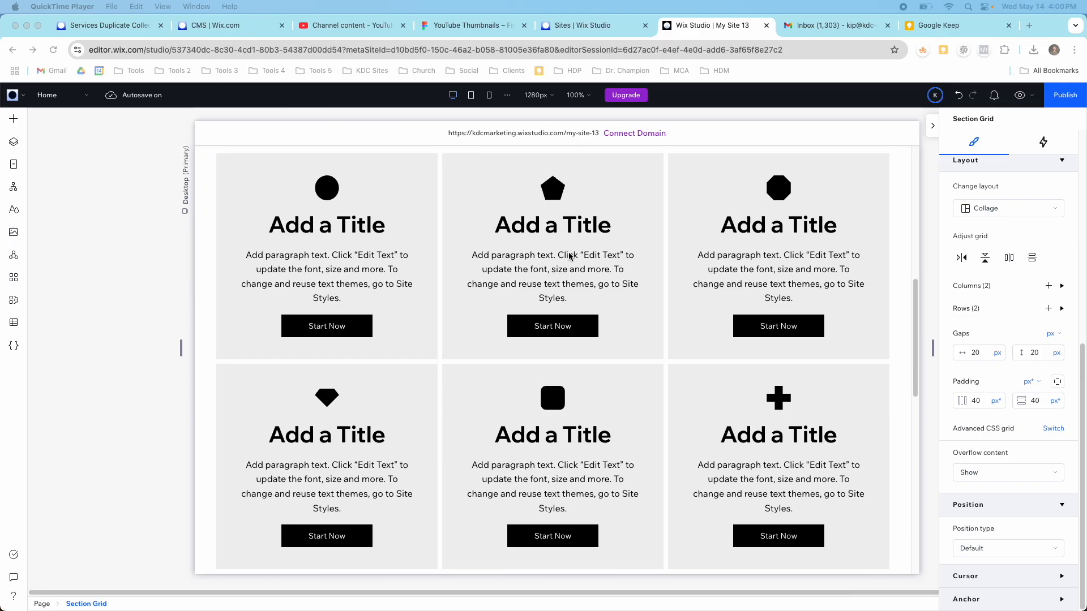
Add a blank section between the Building Connections section and the six-card repeater section.
scroll(569, 255, down, 8)
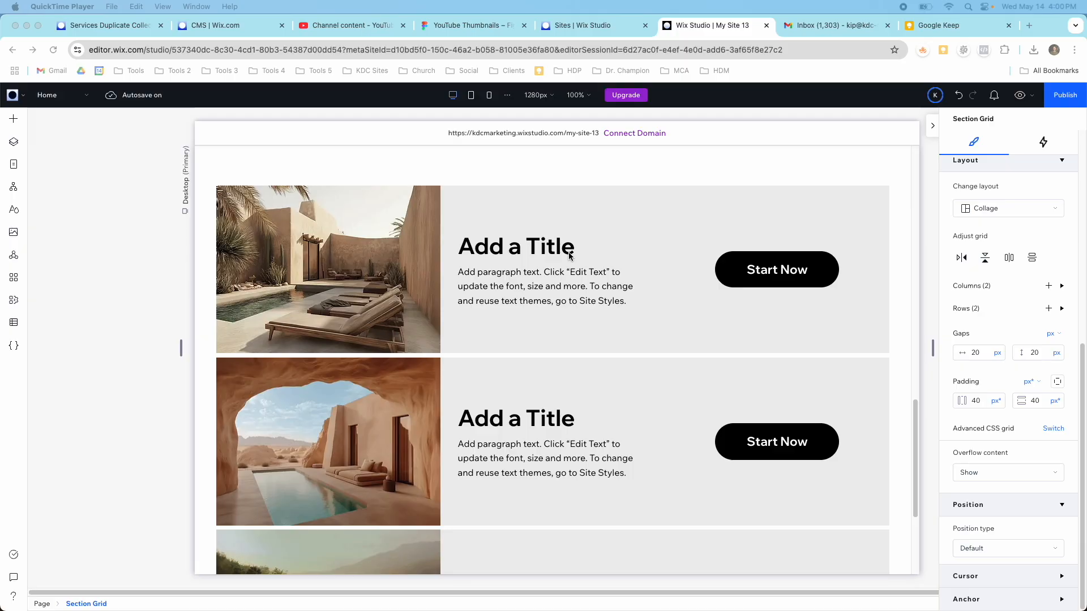
scroll(570, 255, down, 4)
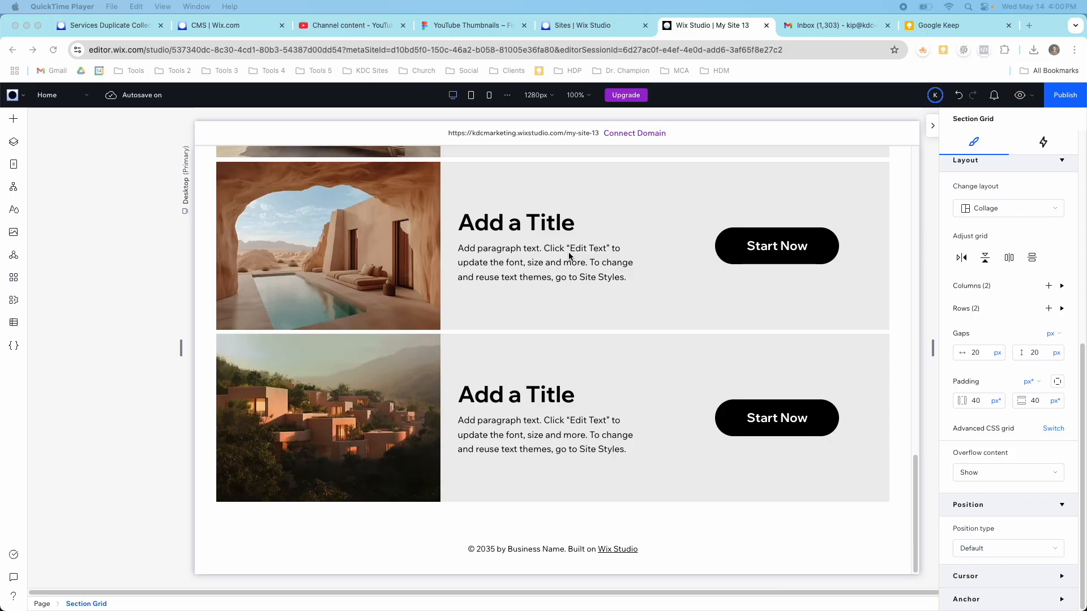
scroll(570, 255, up, 15)
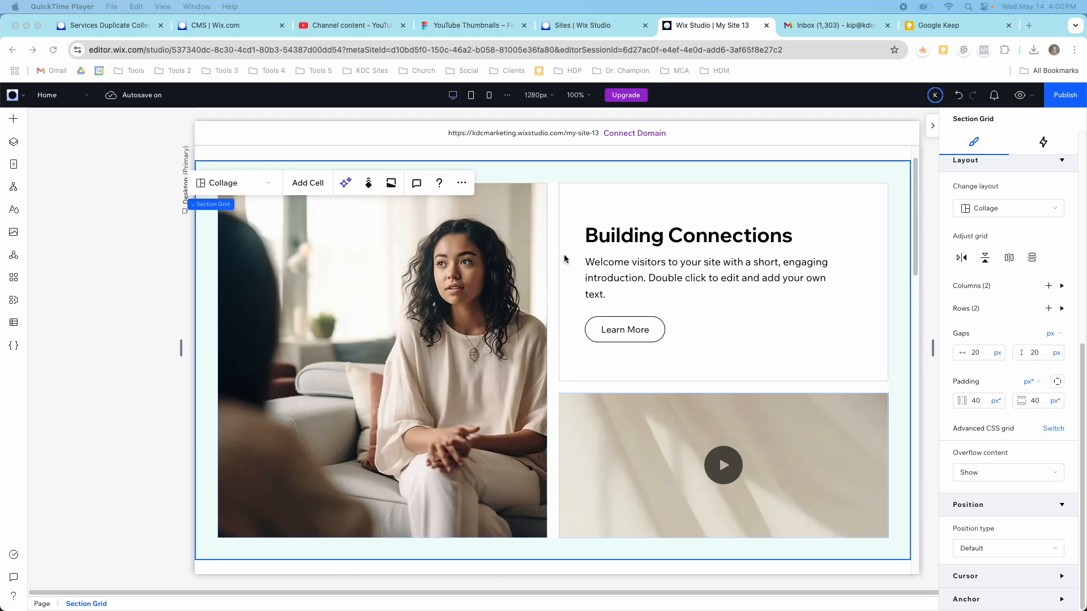
scroll(342, 271, down, 3)
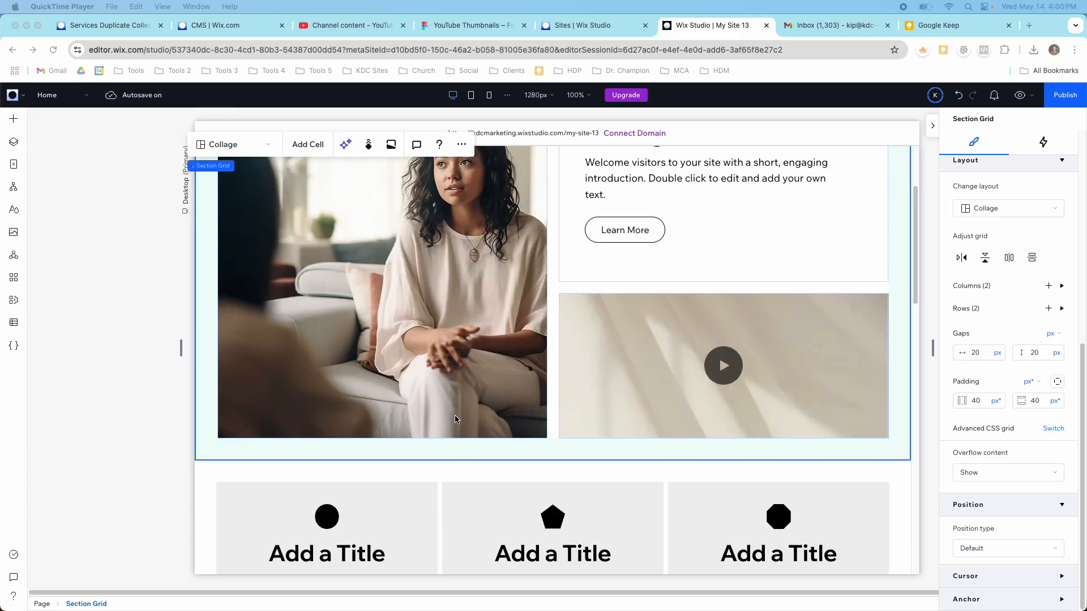
click(551, 465)
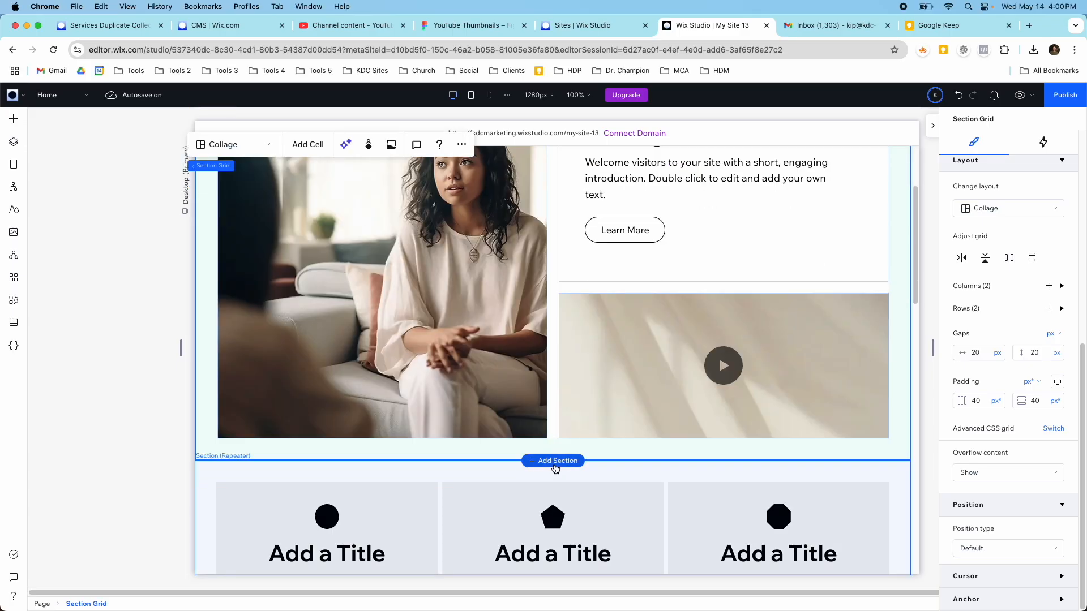
scroll(553, 465, down, 4)
click(553, 466)
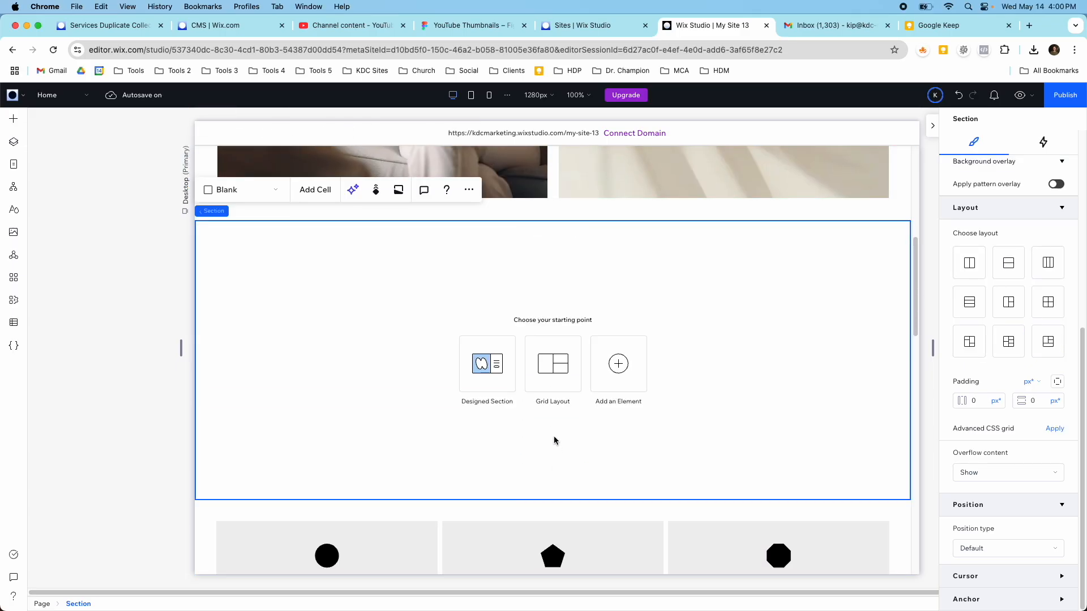
Apply a four-cell section grid to the blank section, with wide and narrow cells above and narrow and wide cells below.
click(554, 368)
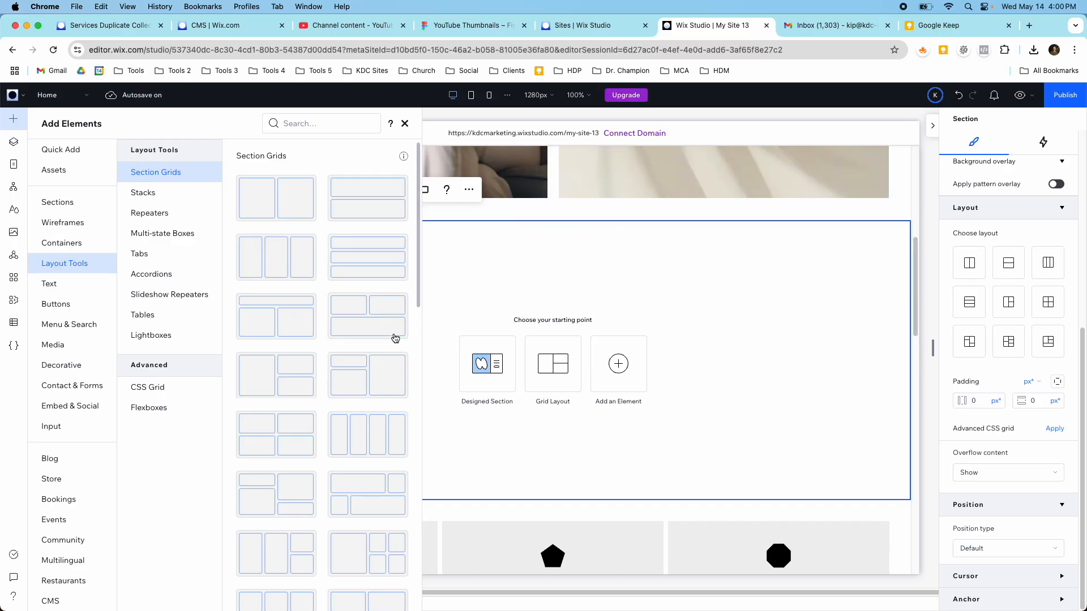
scroll(395, 338, down, 5)
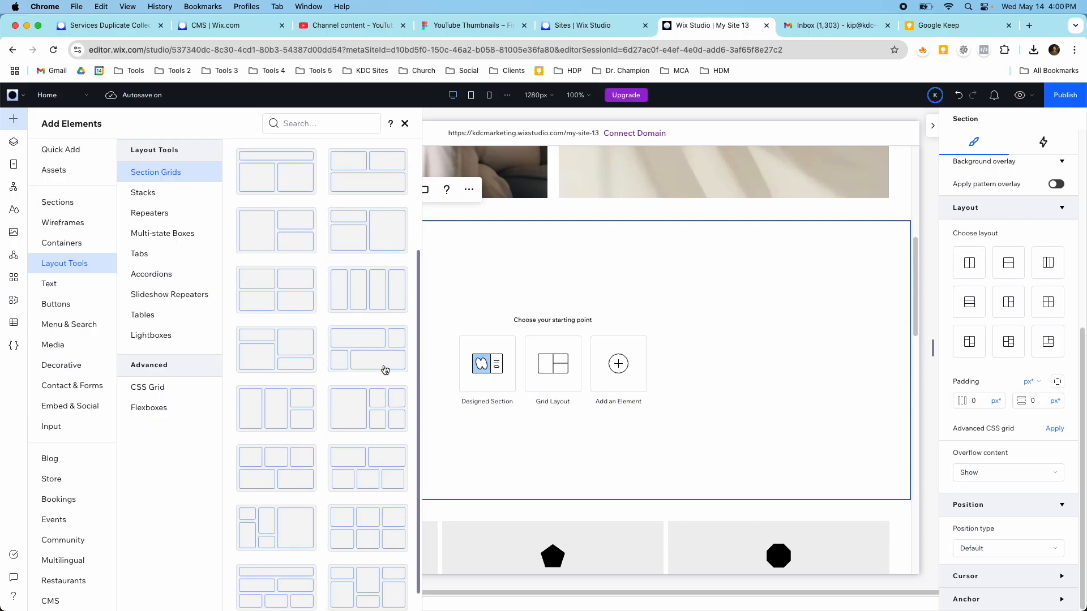
scroll(384, 370, down, 1)
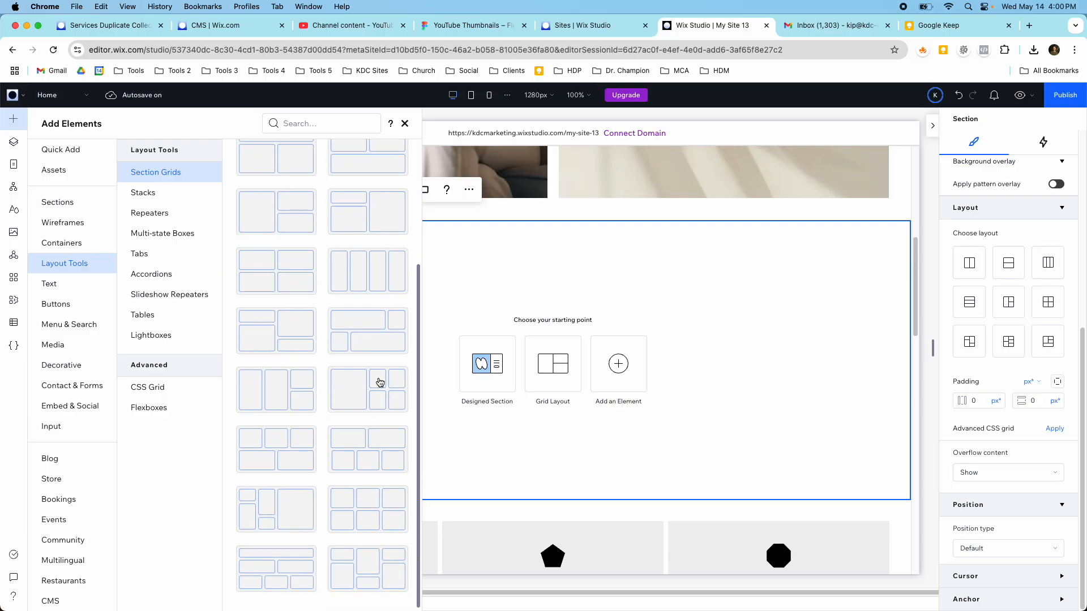
click(365, 338)
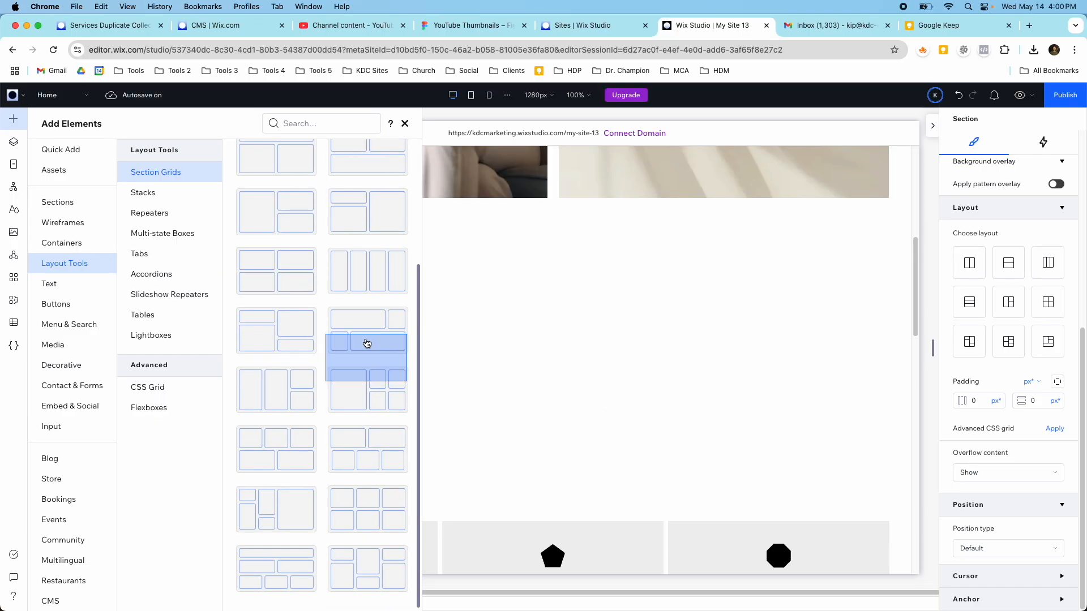
scroll(454, 311, up, 7)
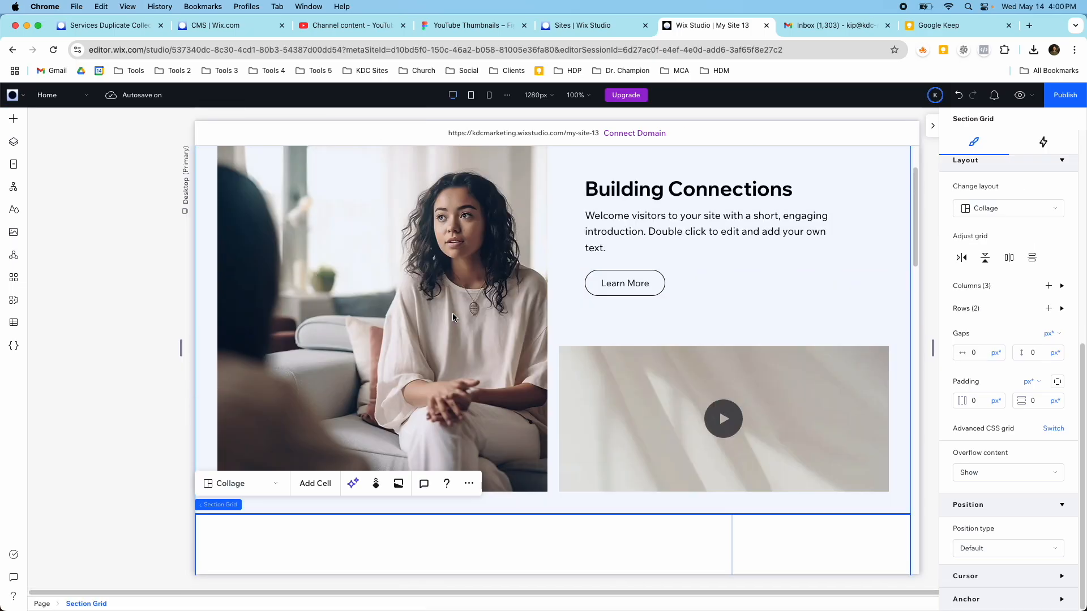
scroll(452, 340, down, 5)
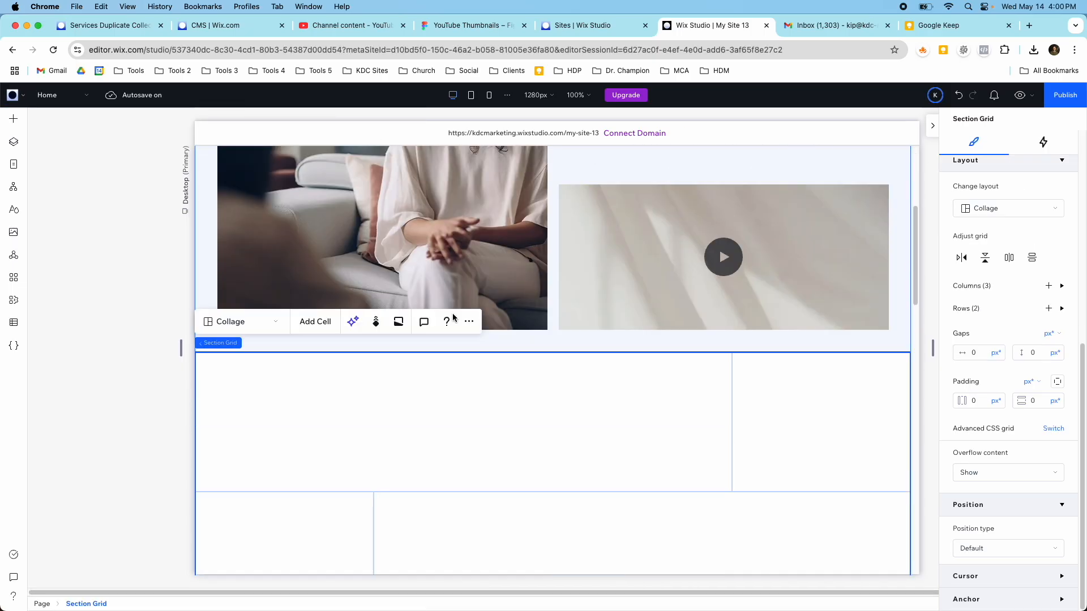
scroll(446, 422, down, 2)
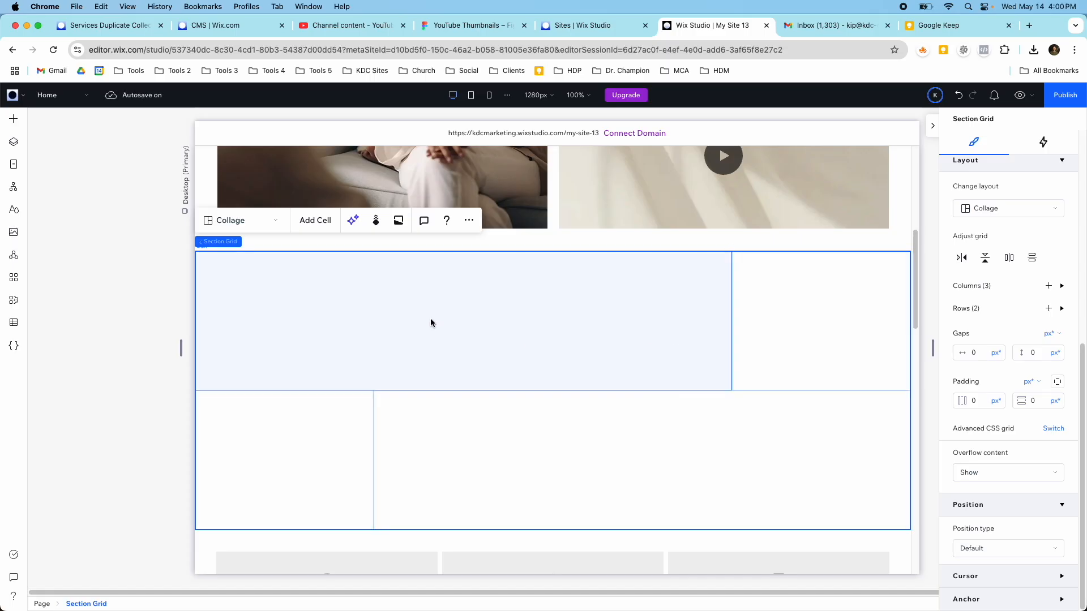
Switch the new section grid's padding unit to percentage and set horizontal and vertical padding to 3%.
click(11, 145)
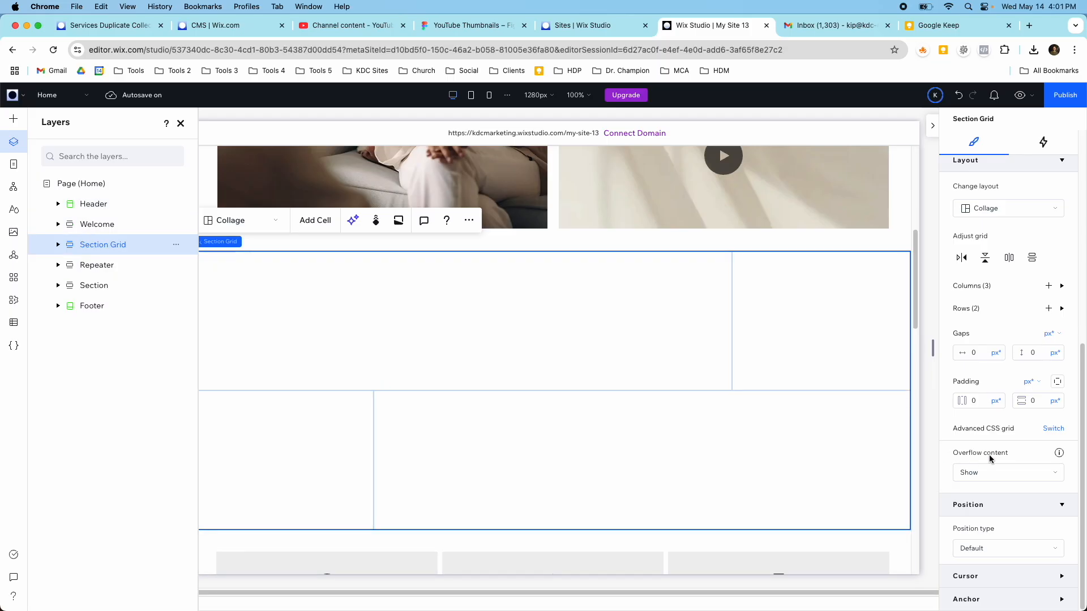
click(1039, 383)
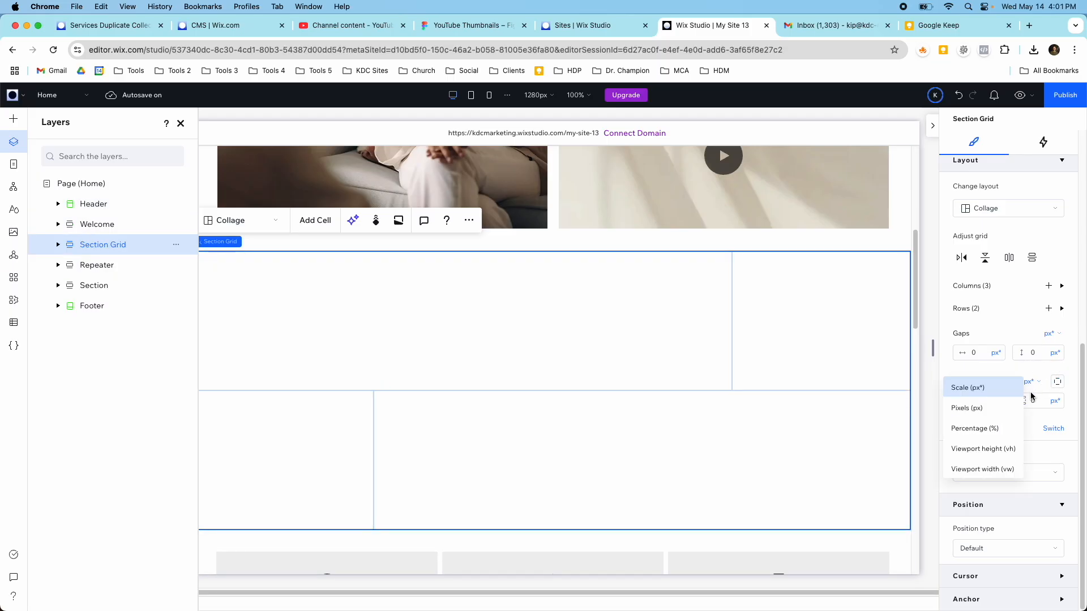
click(983, 428)
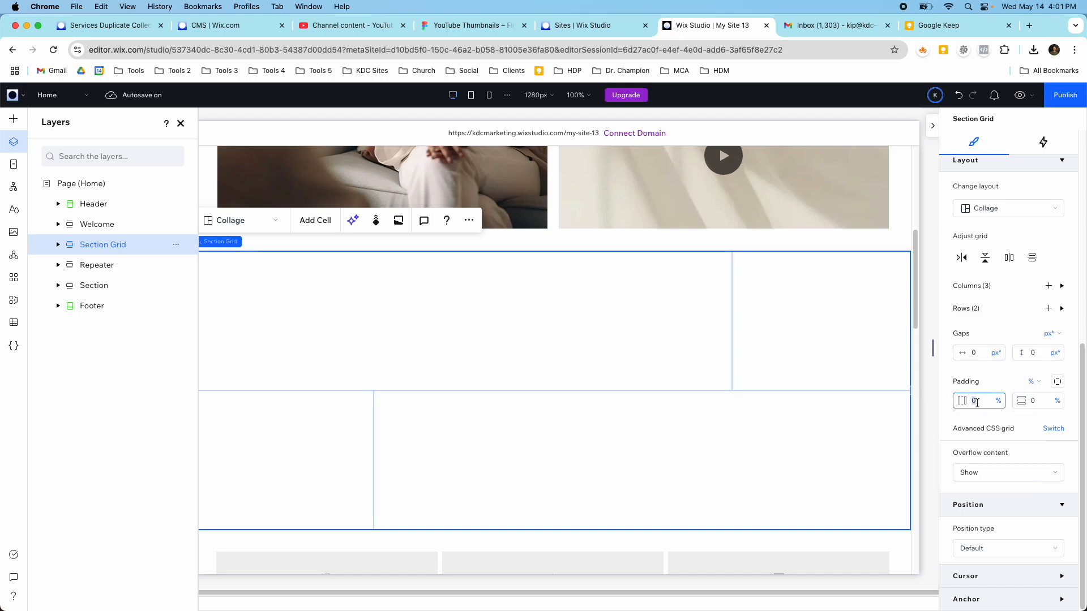
click(1036, 402)
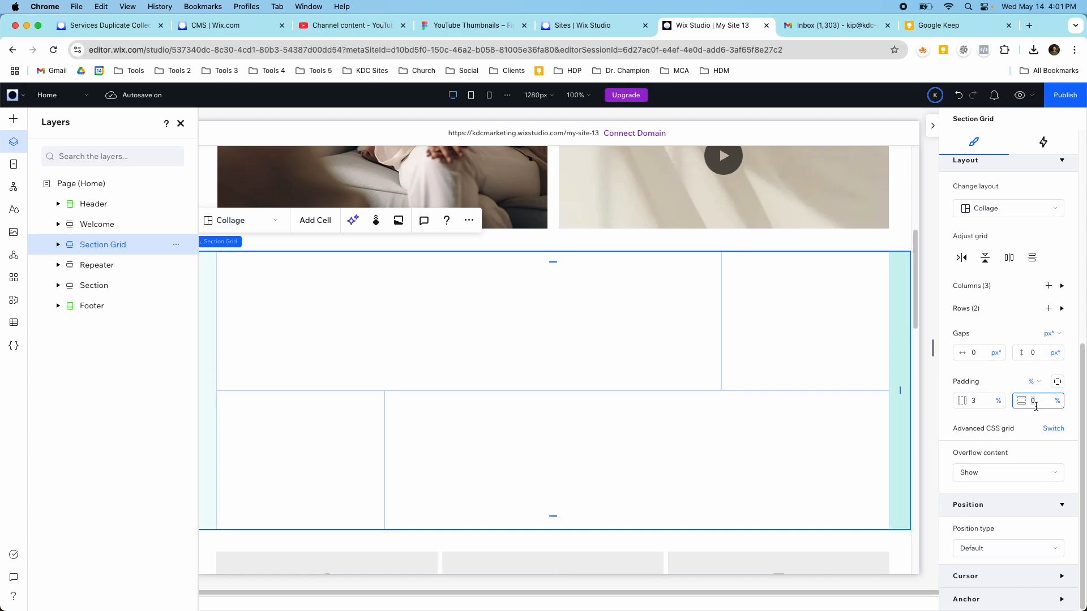
text(3)
key(Return)
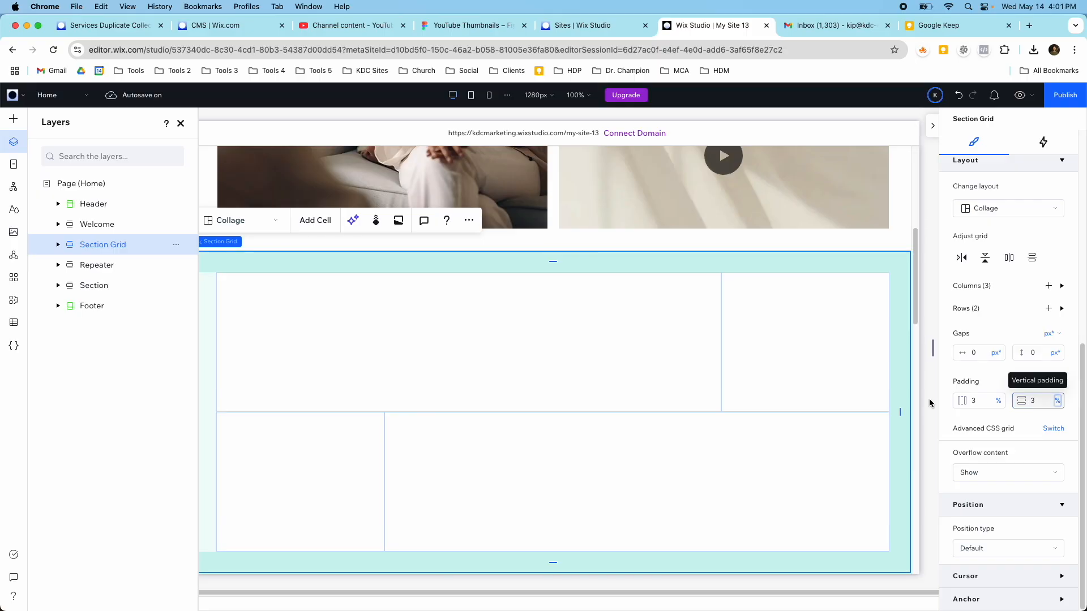
Add an image to the wide cell in the grid's upper row and stretch it to fill the cell.
click(13, 118)
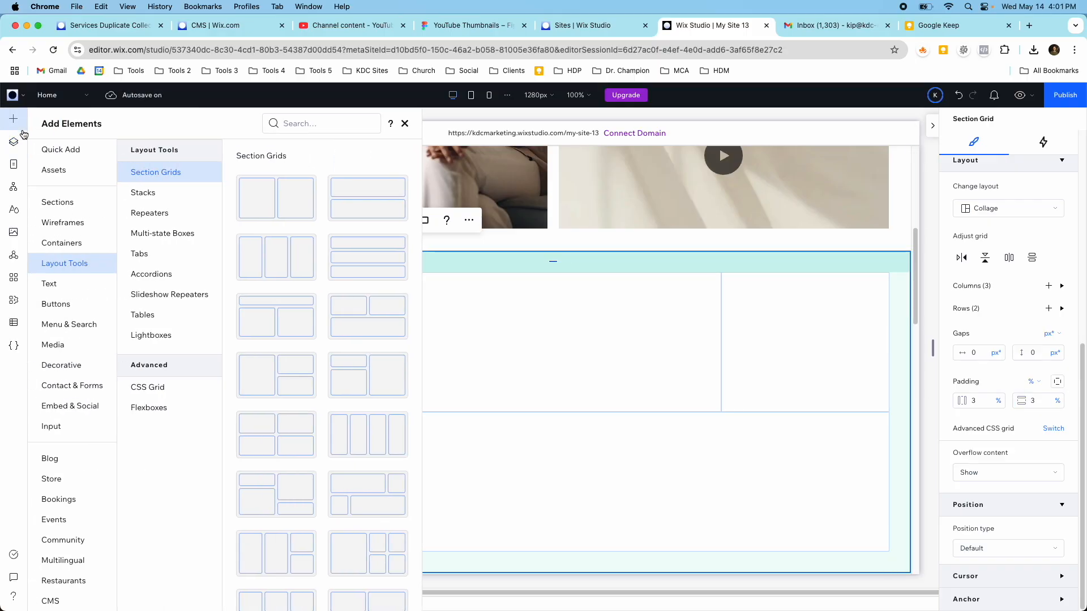
click(64, 150)
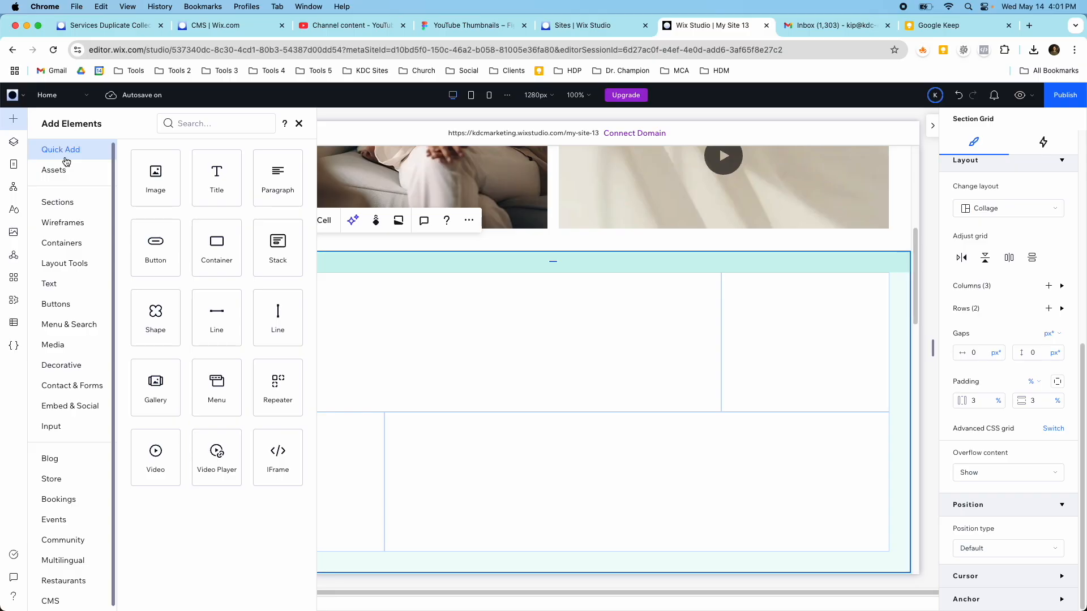
drag(155, 175, 375, 326)
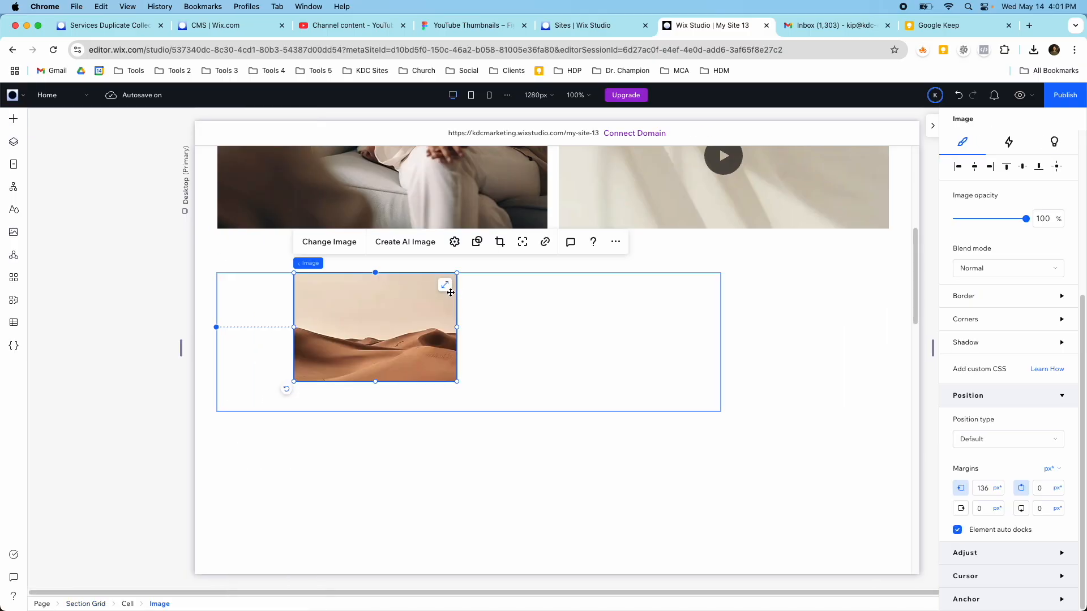
click(446, 285)
Add a video to the wide cell in the grid's lower row and stretch it to fill the cell.
click(14, 118)
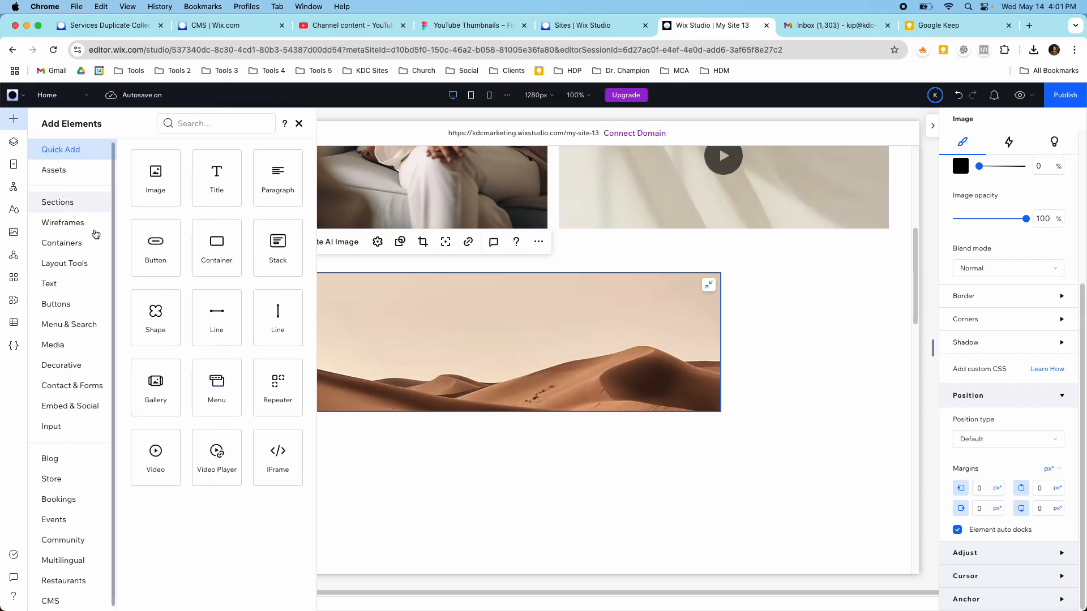
drag(156, 453, 638, 448)
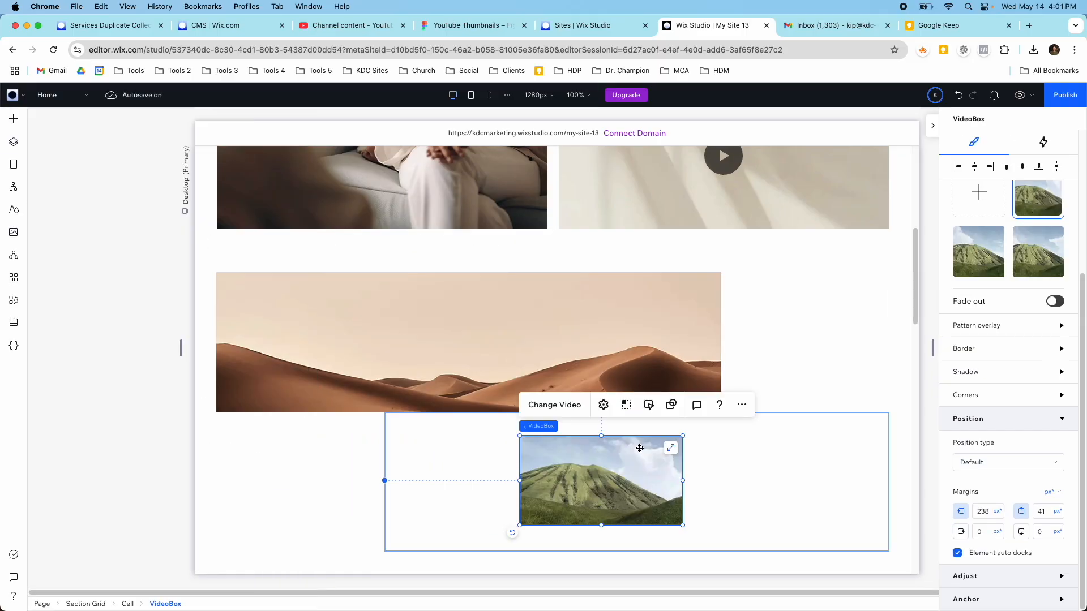
click(670, 447)
Place a title in each of the two narrow cells, beside the desert image and beside the mountain video.
click(326, 439)
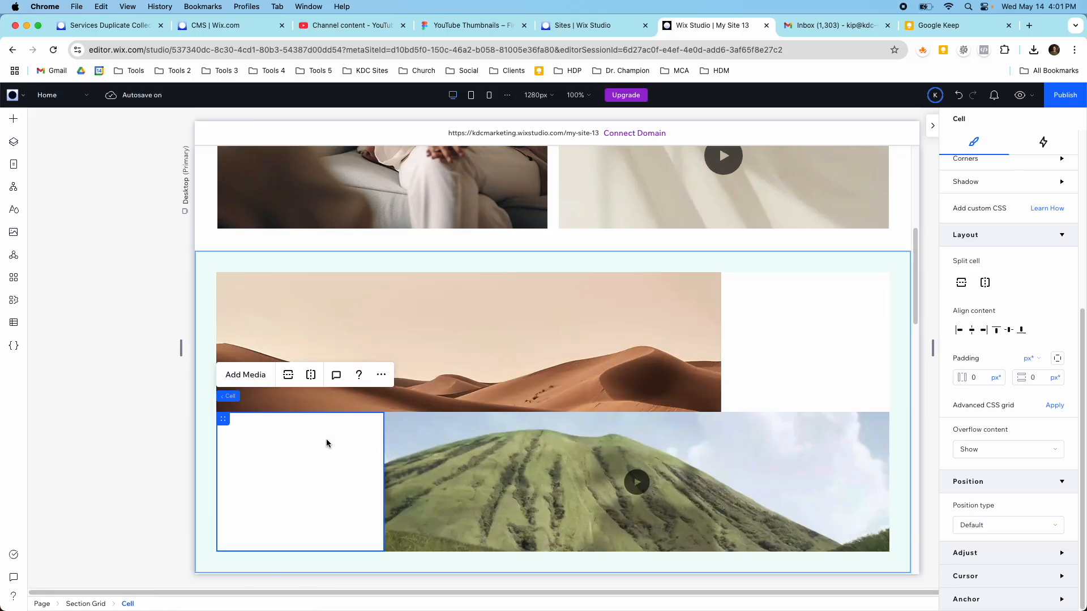
click(13, 118)
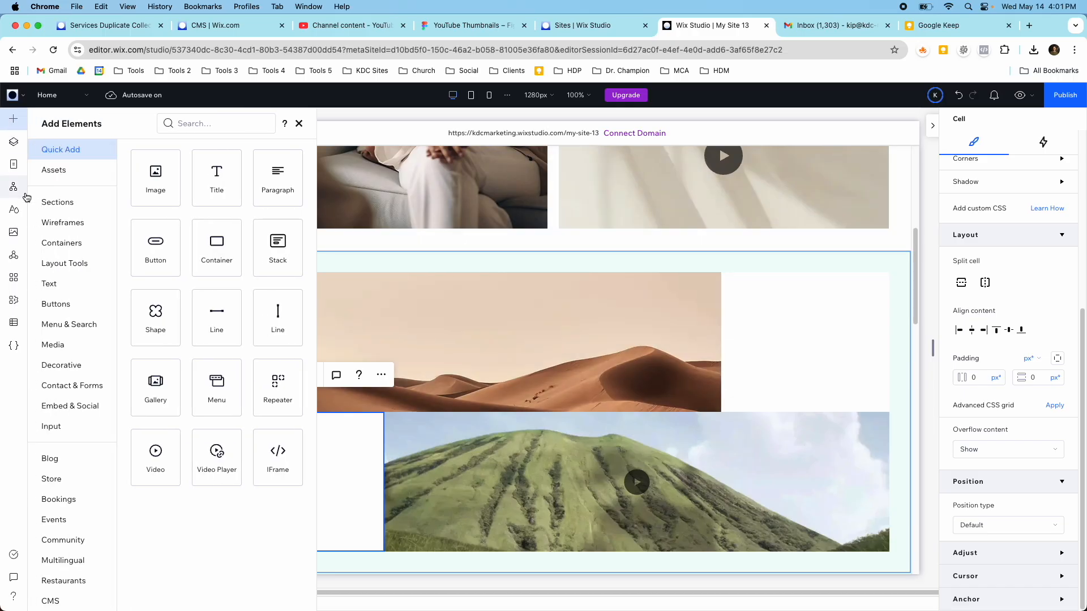
drag(220, 175, 792, 321)
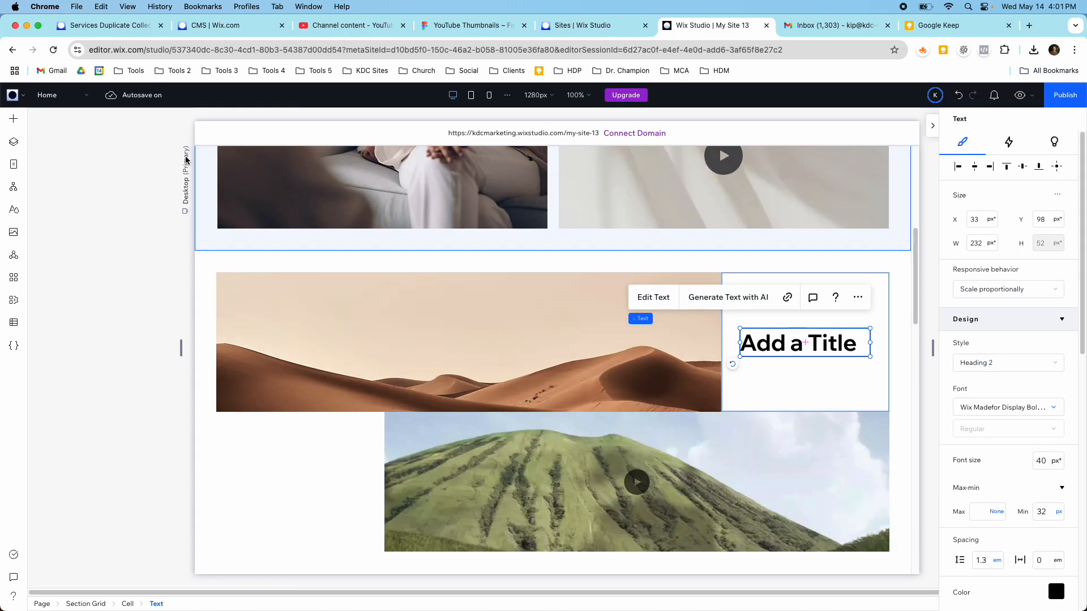
click(13, 118)
drag(279, 386, 295, 484)
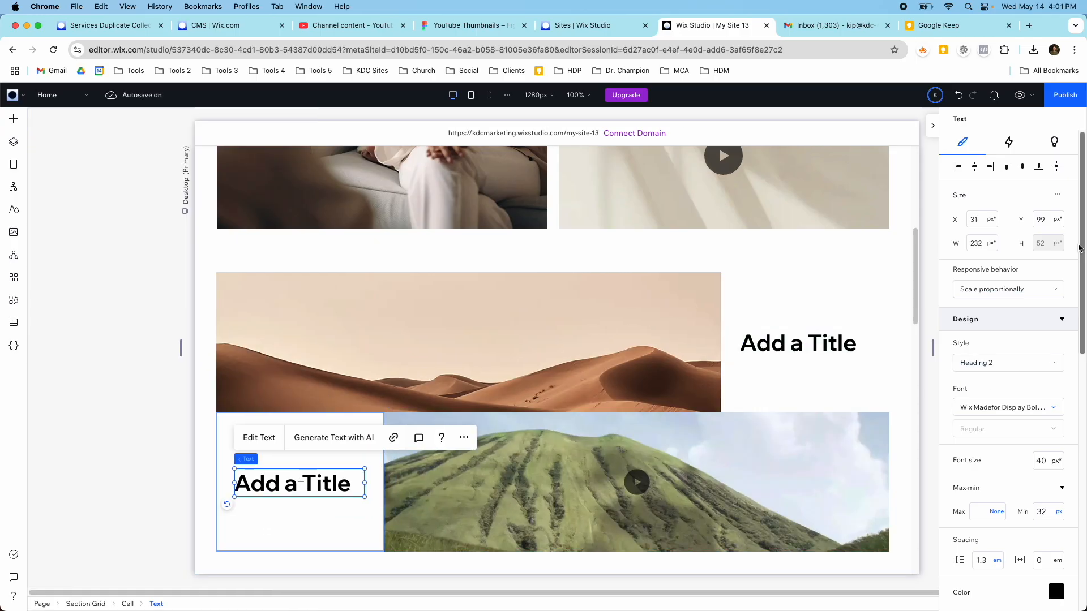
Set the section grid's horizontal and vertical gaps to 12 px*.
click(205, 294)
scroll(990, 384, down, 5)
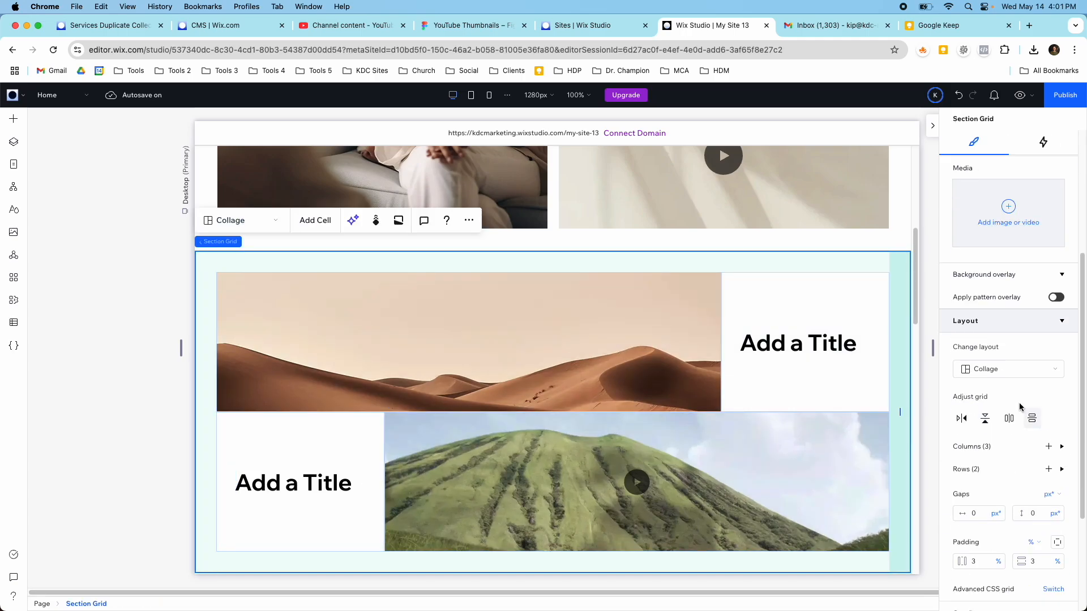
scroll(994, 477, down, 2)
click(979, 443)
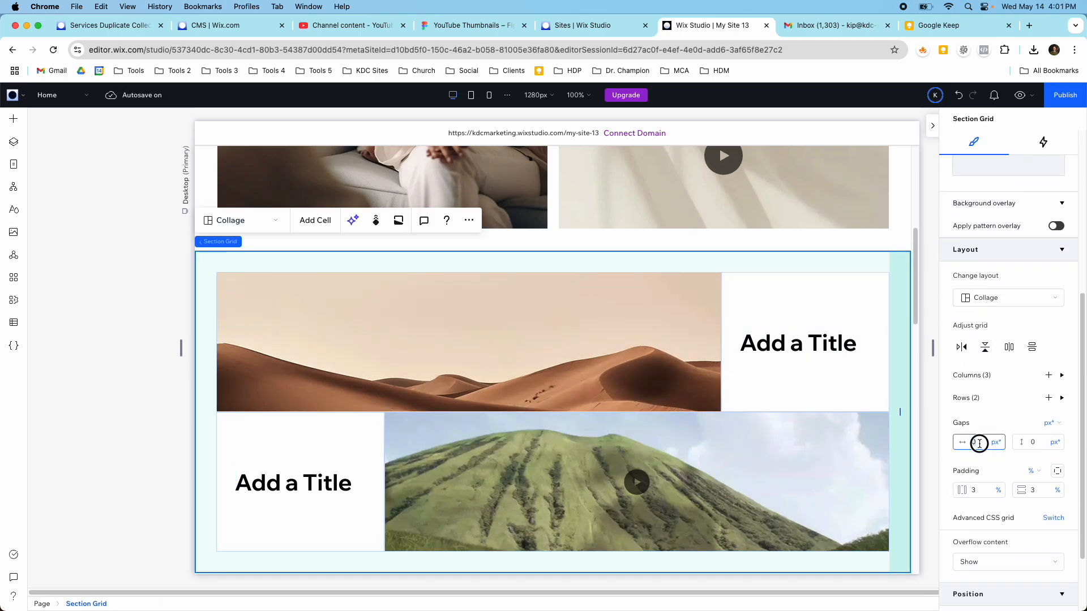
text(12)
key(Tab)
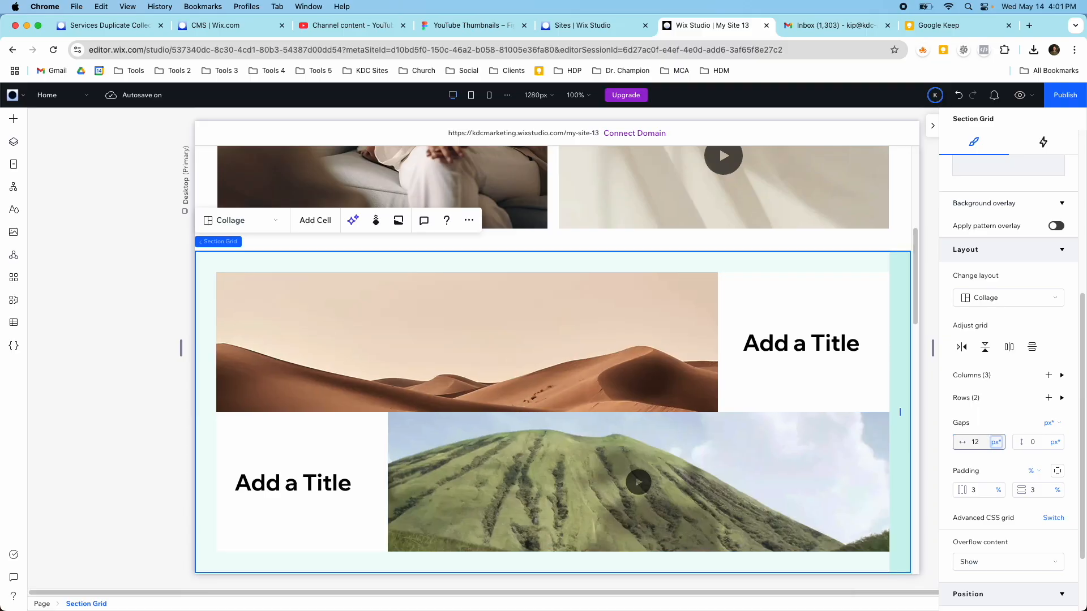
text(12)
key(Return)
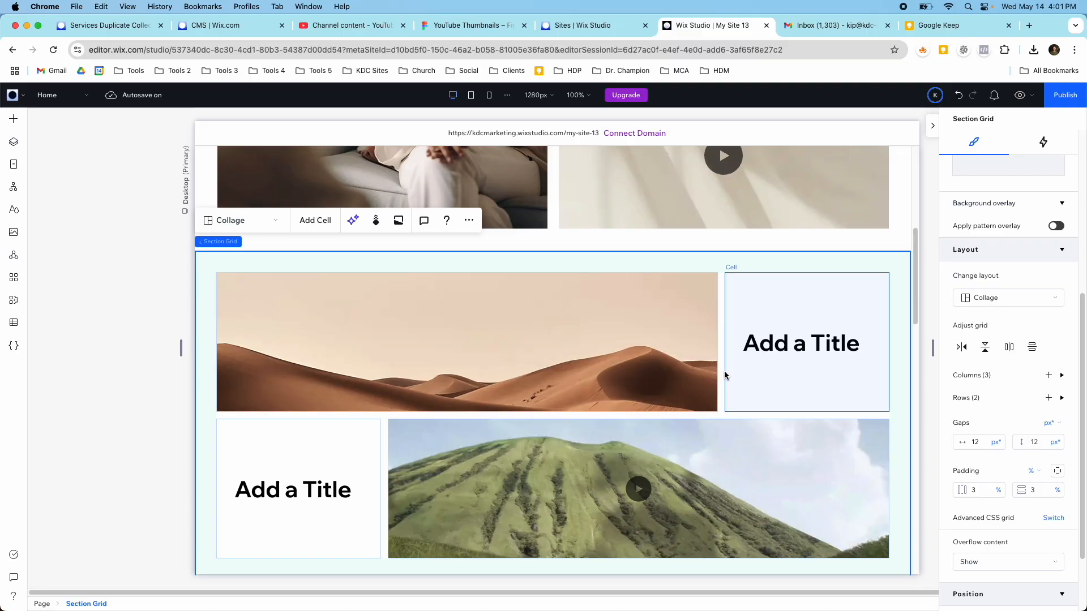
scroll(666, 373, up, 5)
scroll(666, 372, down, 10)
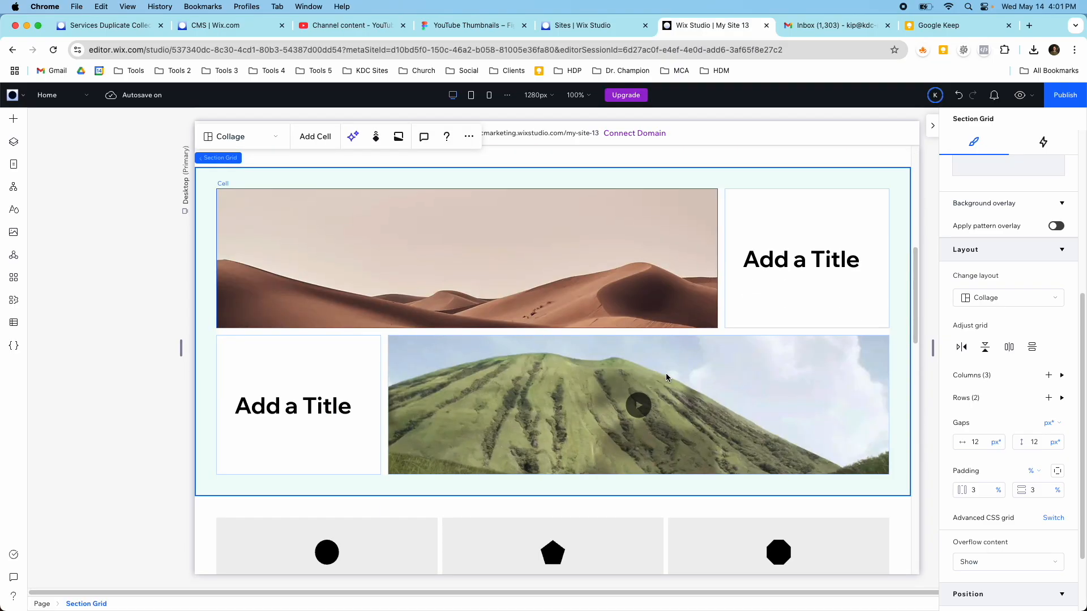
scroll(666, 373, down, 2)
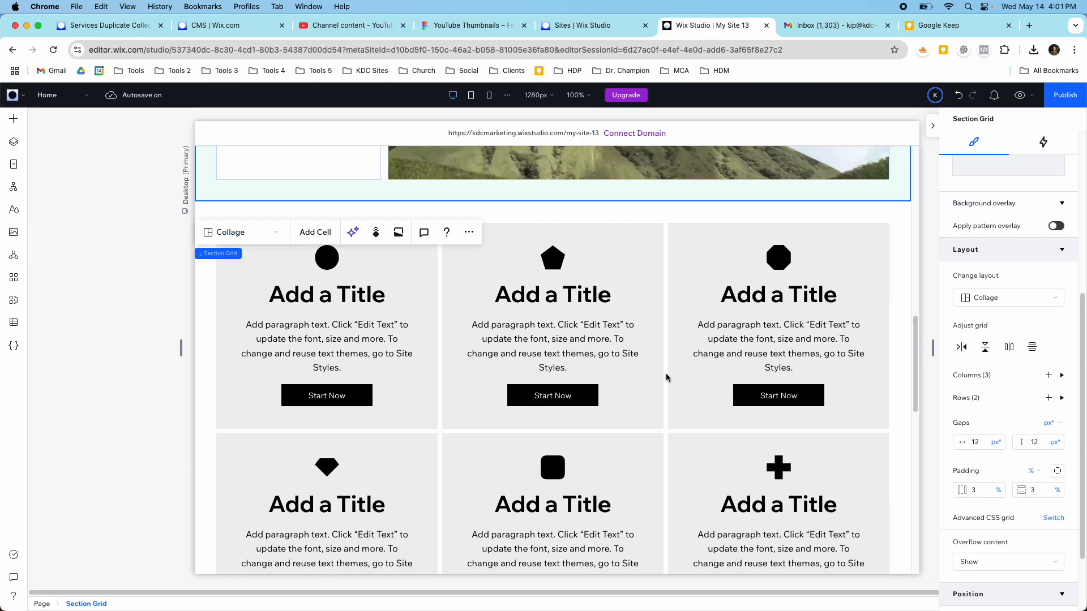
scroll(666, 375, down, 3)
scroll(665, 377, down, 1)
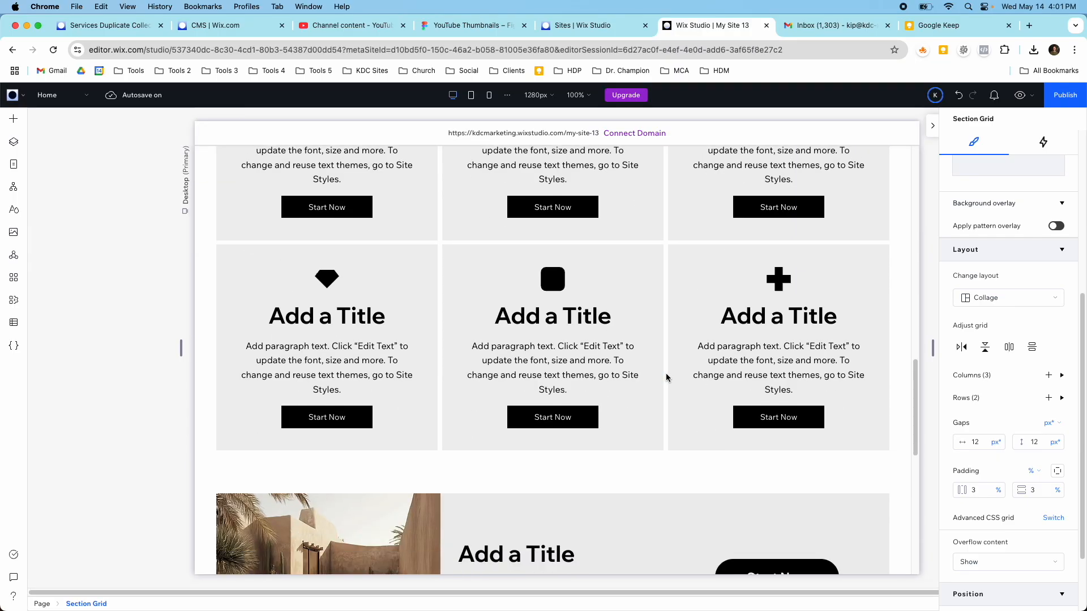
scroll(665, 377, up, 5)
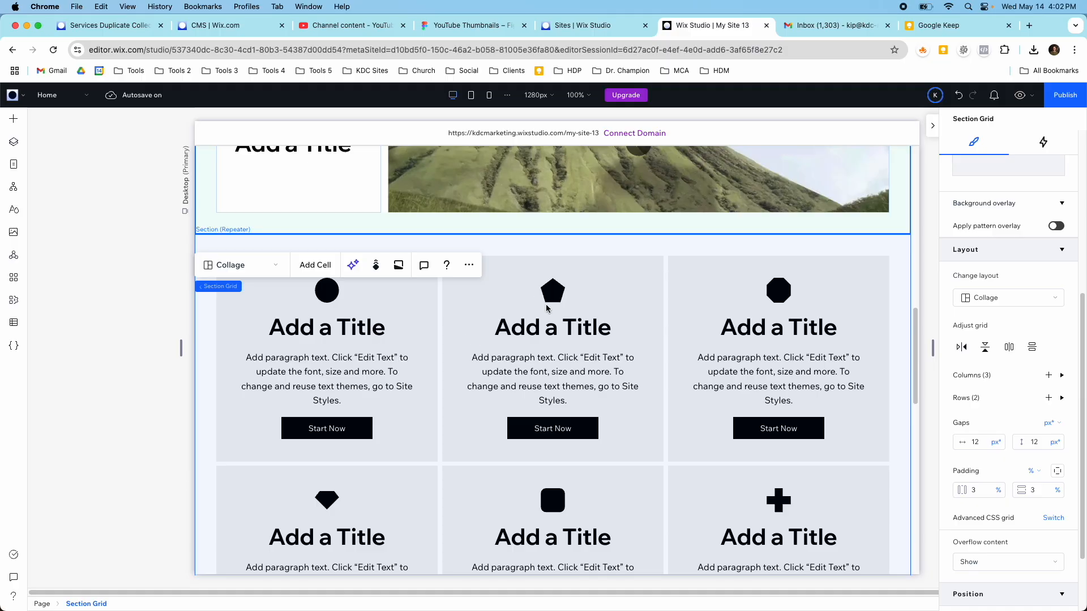
Inspect how the existing icon card repeater is nested, from the repeater down to a card's shape and stack.
click(546, 304)
click(553, 293)
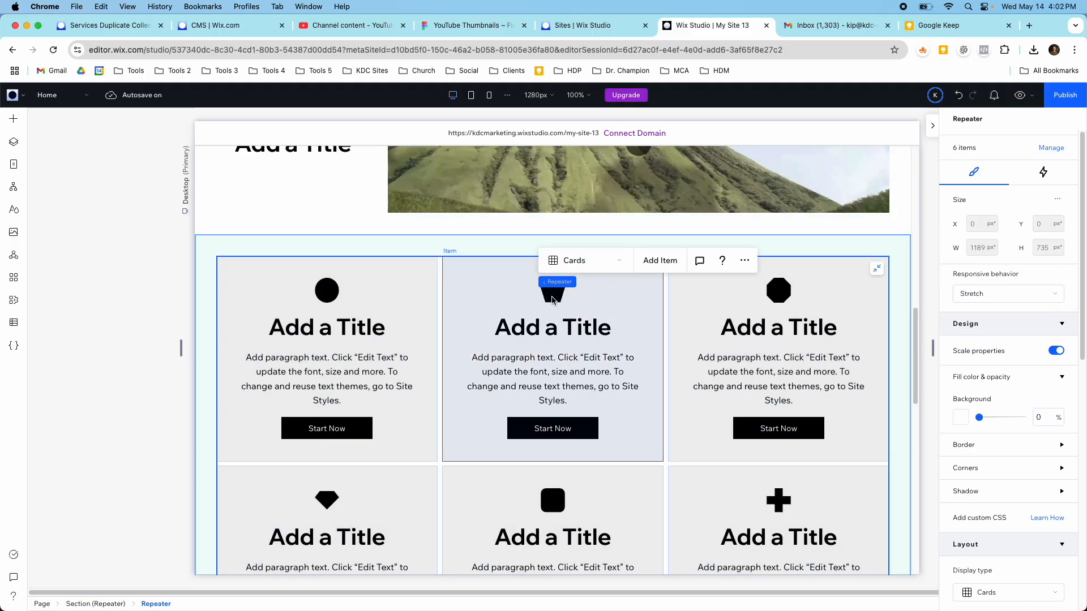
click(552, 293)
click(552, 293)
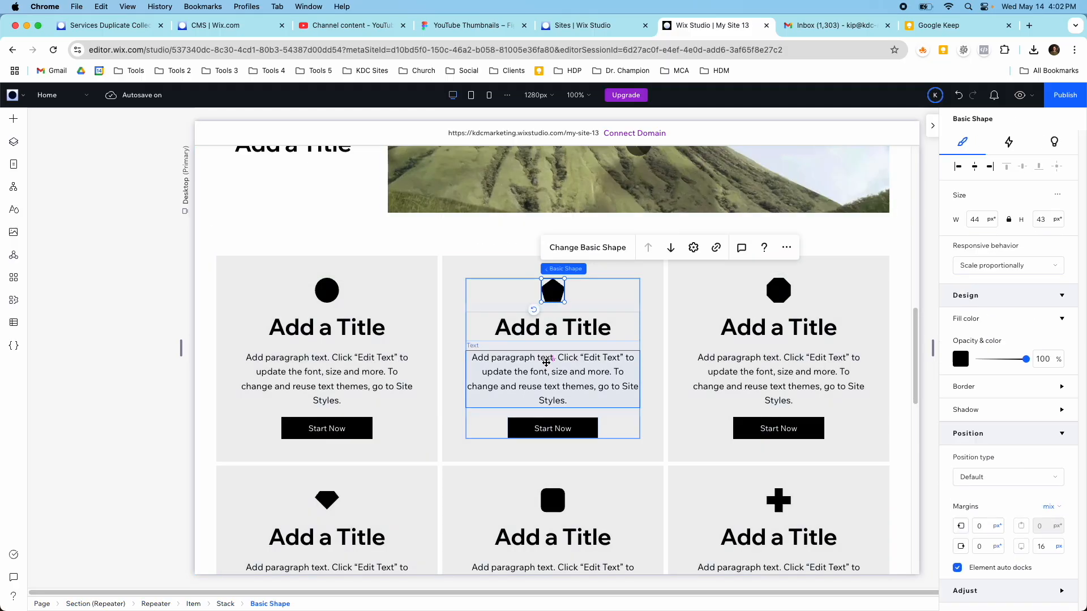
scroll(556, 426, down, 3)
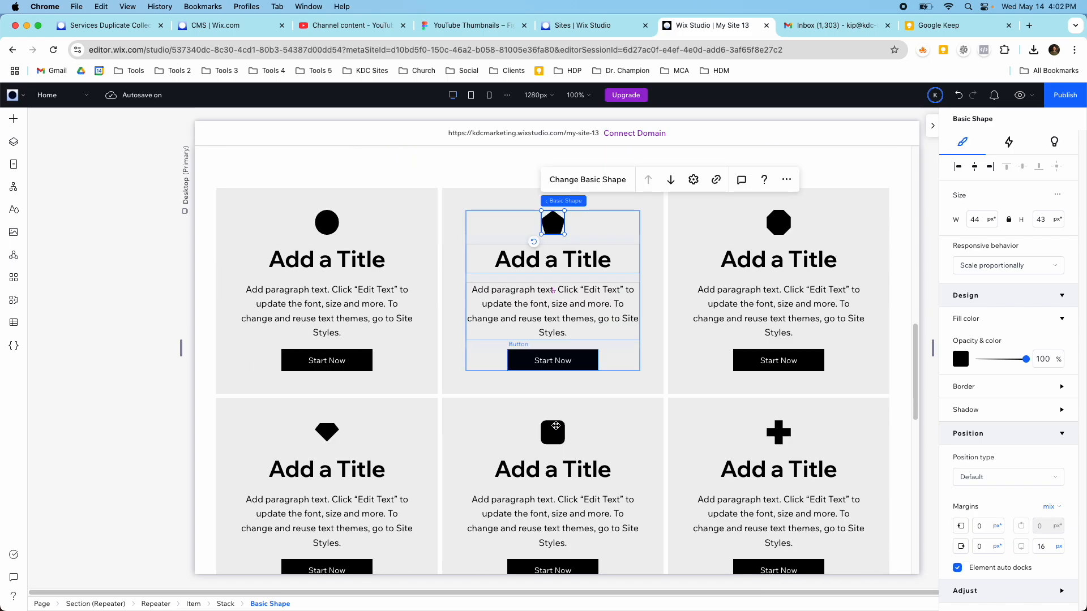
click(543, 447)
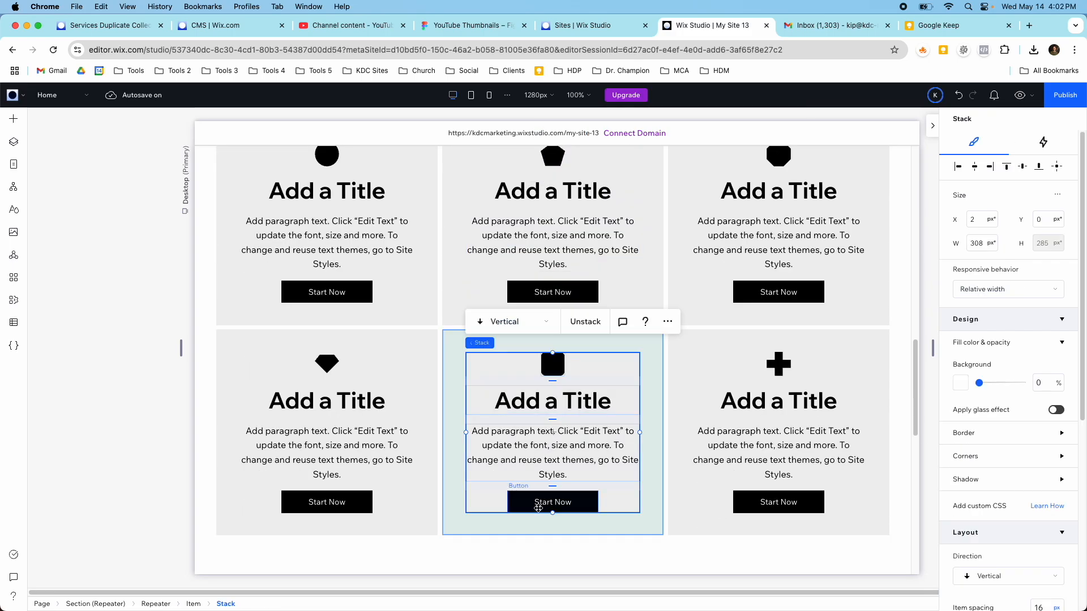
Try deleting the Start Now button from the repeater's lower middle card and undo the deletion.
click(538, 502)
key(Delete)
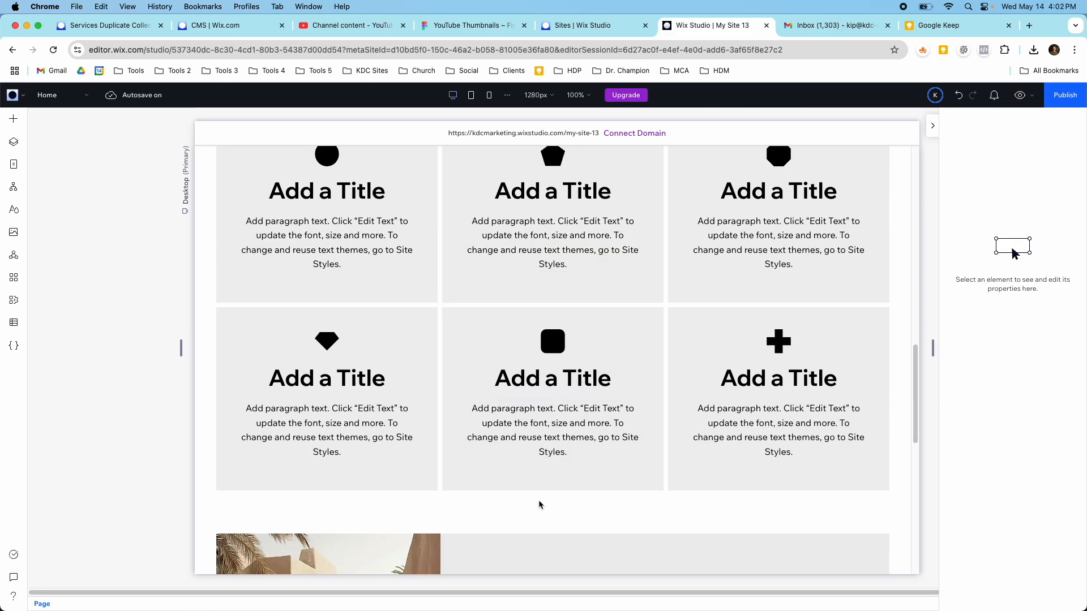
click(534, 431)
scroll(666, 257, up, 2)
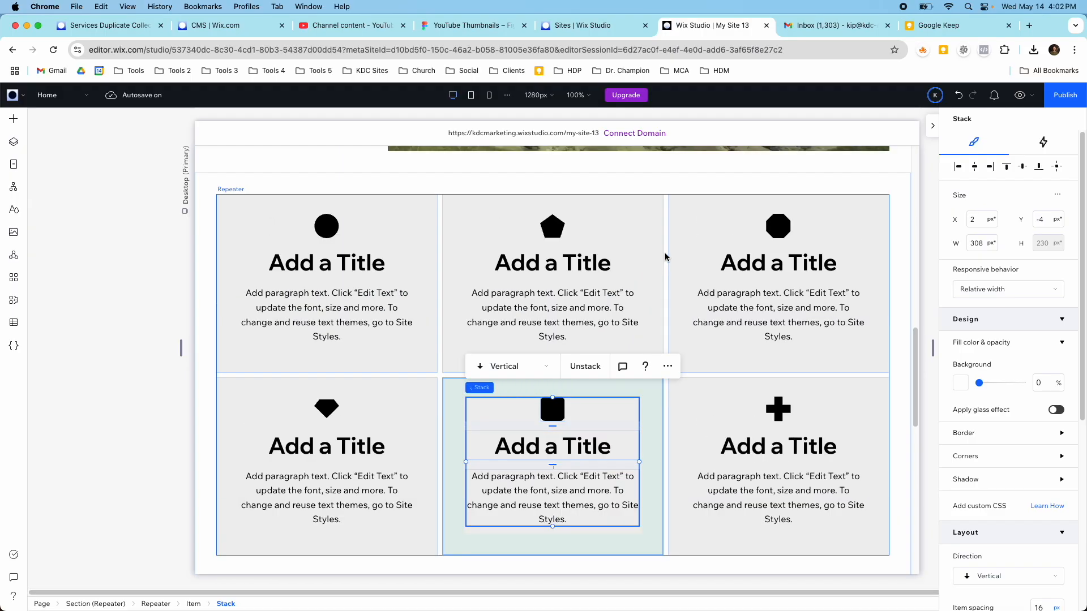
key(super+z)
Review the grid and card sections and look through the section grid, repeater and slideshow repeater presets.
scroll(617, 295, down, 2)
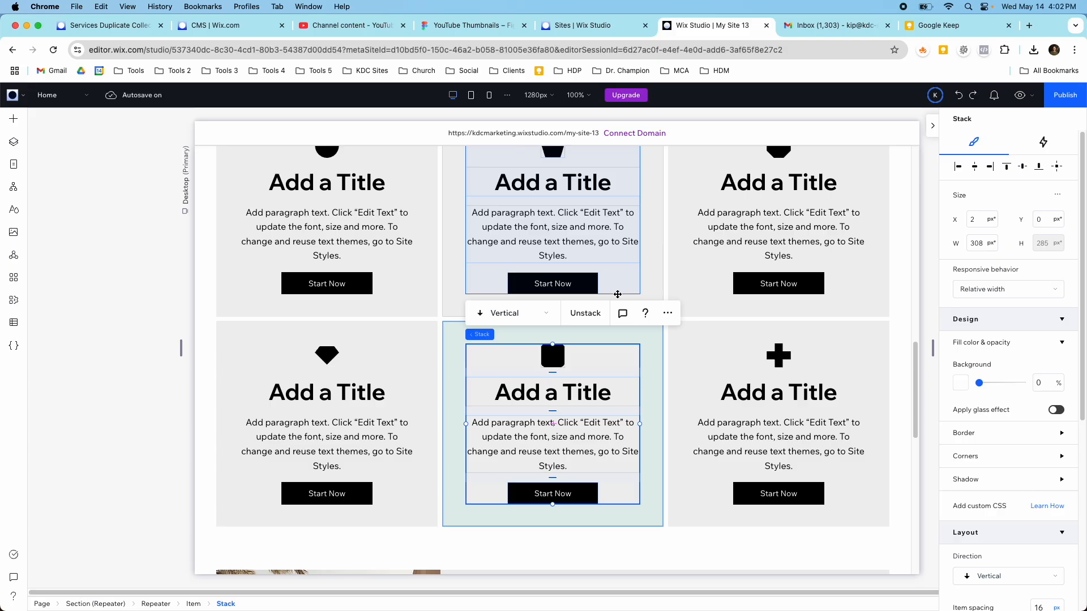
scroll(617, 294, up, 12)
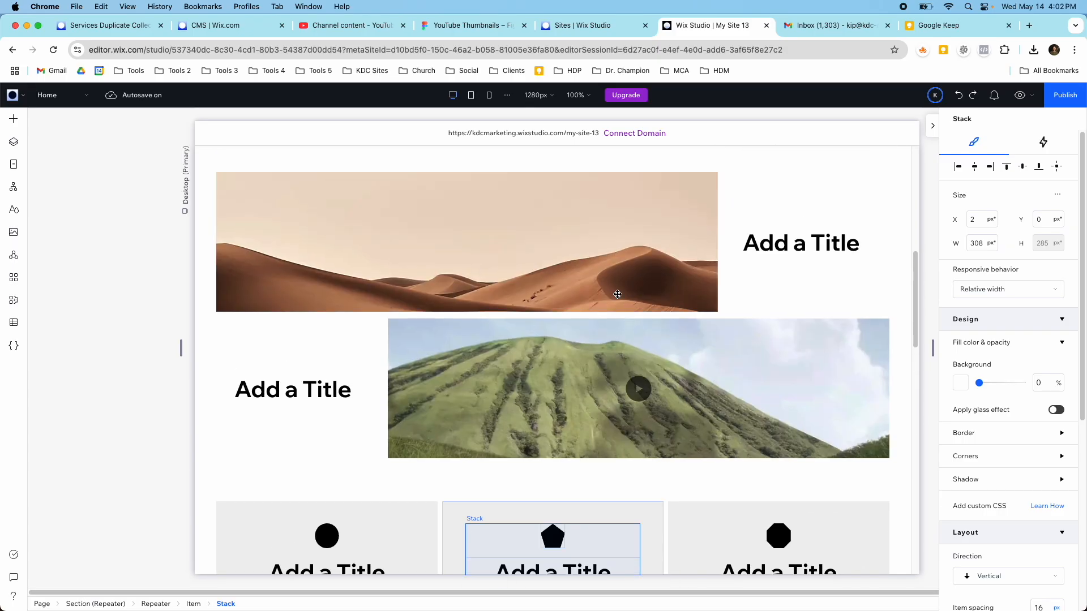
scroll(617, 294, up, 3)
scroll(617, 295, down, 10)
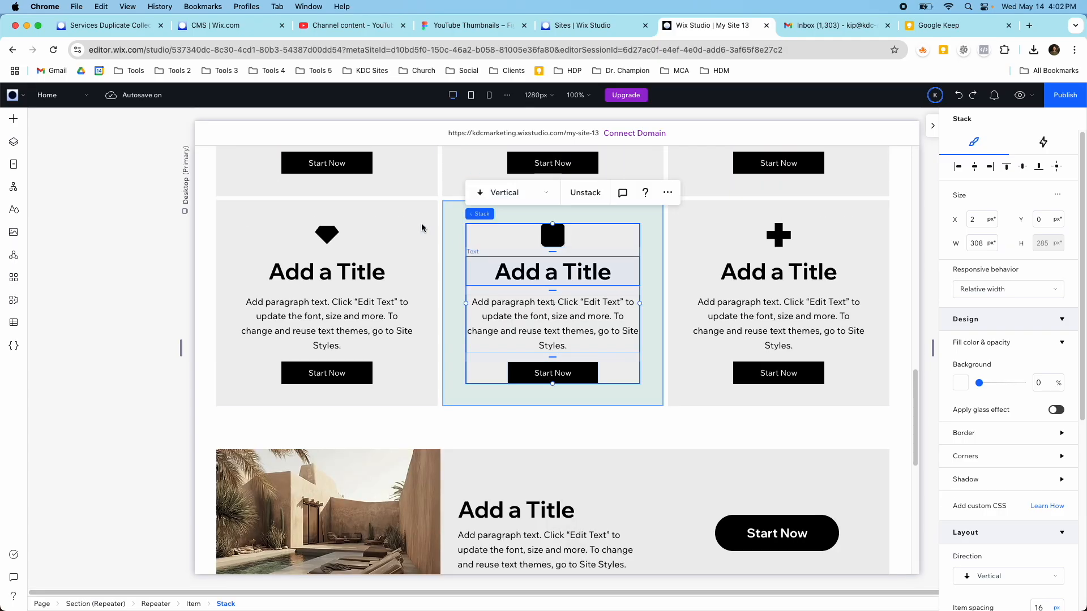
scroll(384, 266, up, 3)
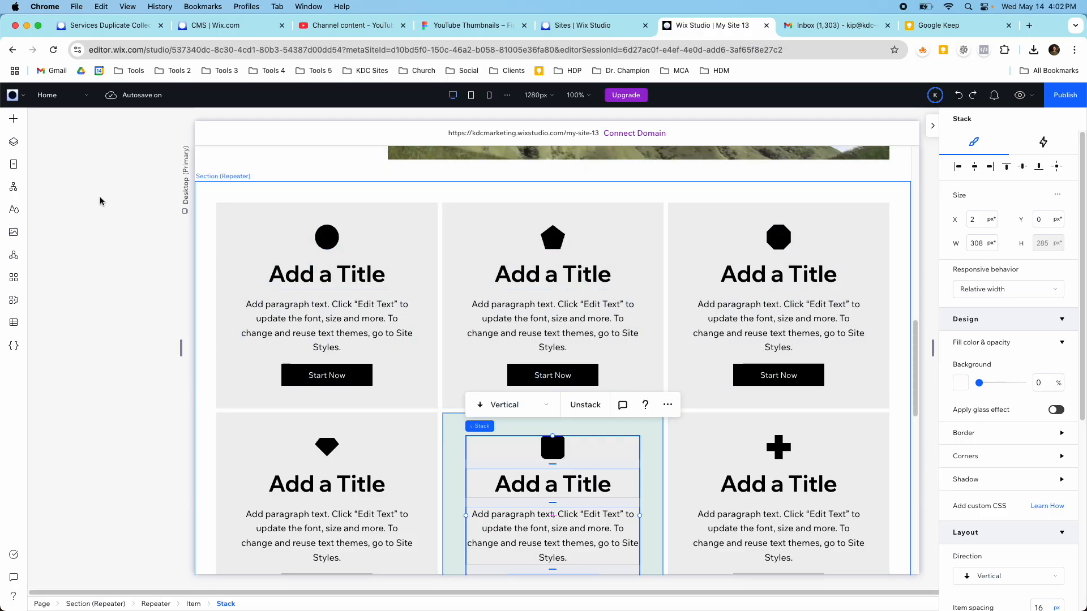
click(13, 119)
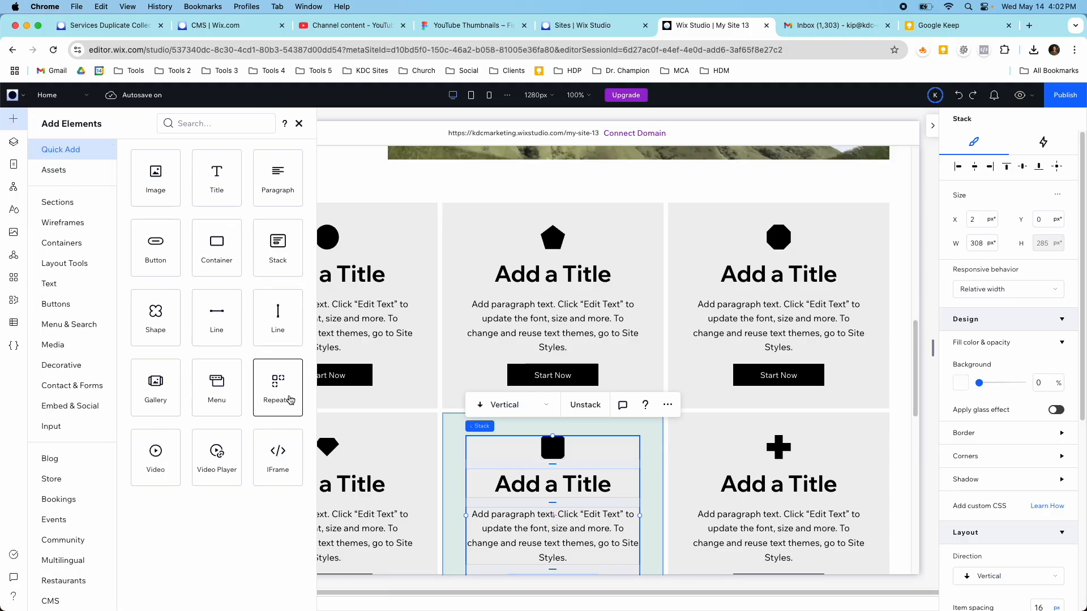
click(81, 265)
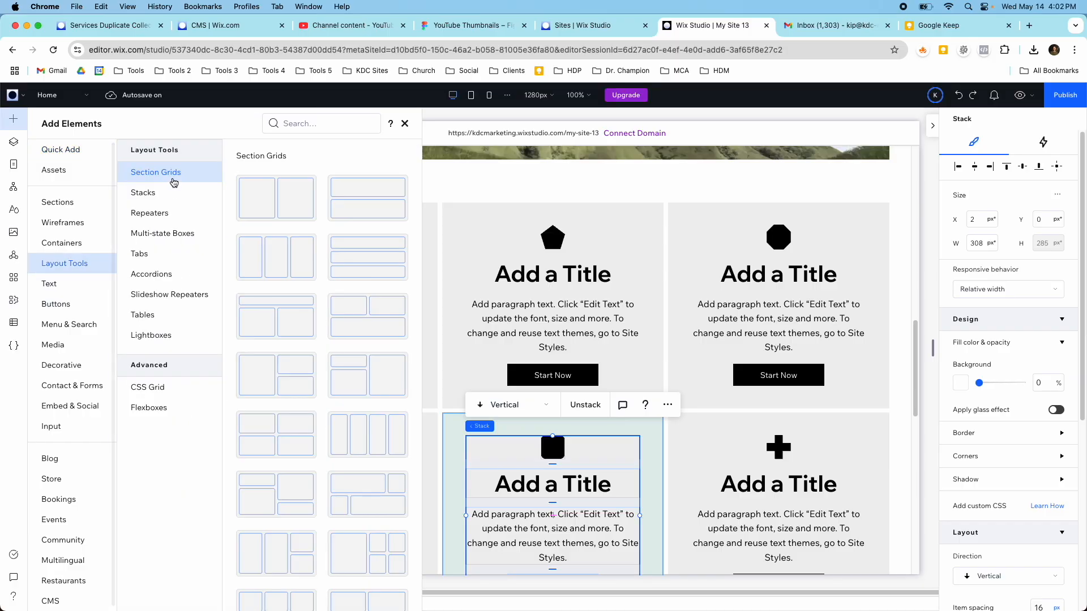
click(189, 213)
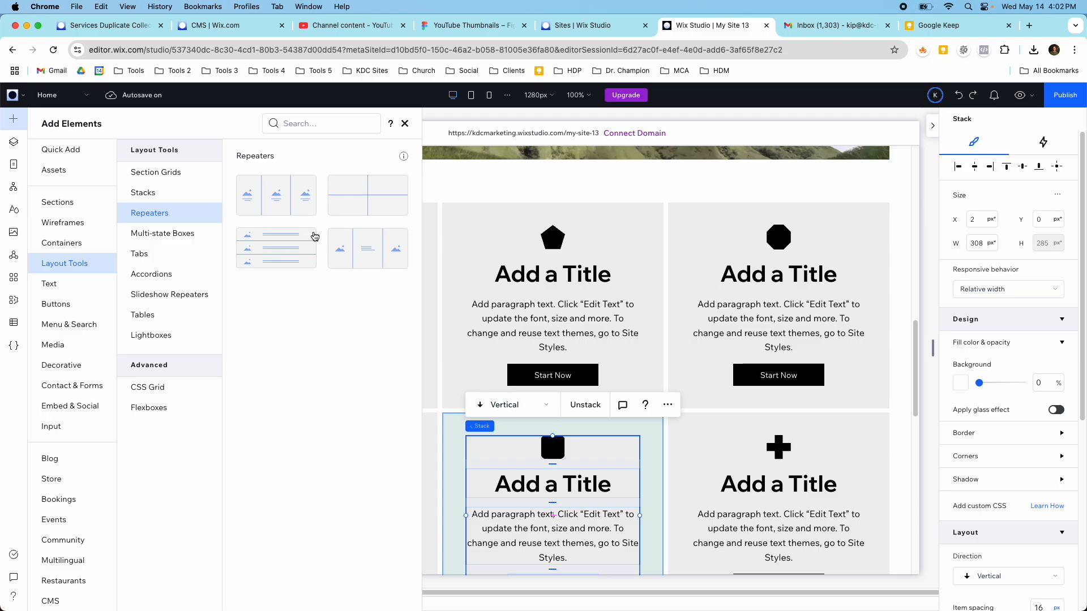
click(197, 300)
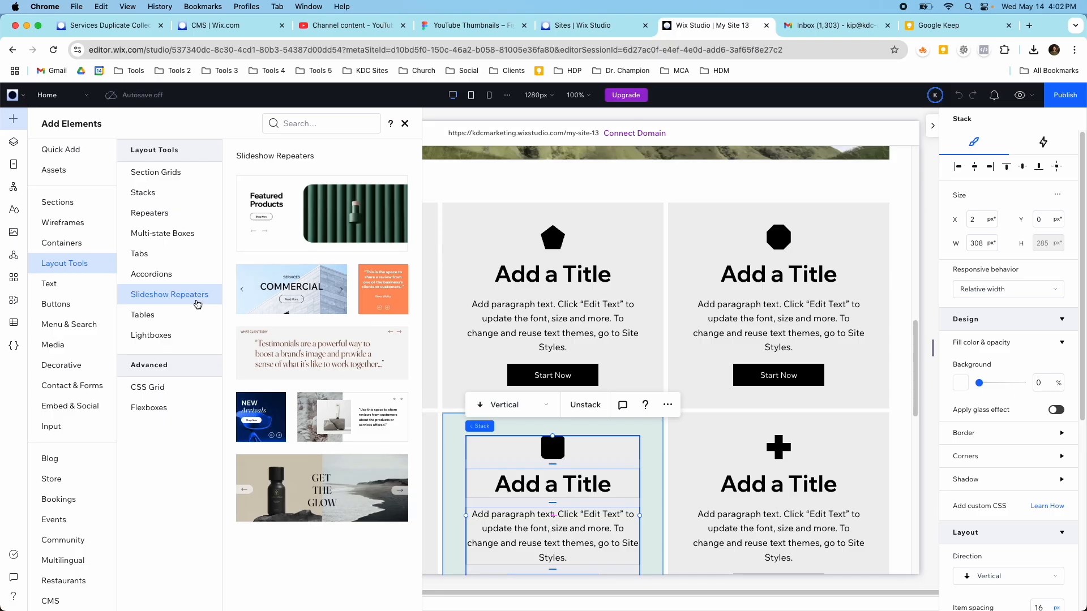
click(404, 124)
Add a blank section below the icon card repeater and place a three-item repeater in it.
scroll(505, 303, down, 5)
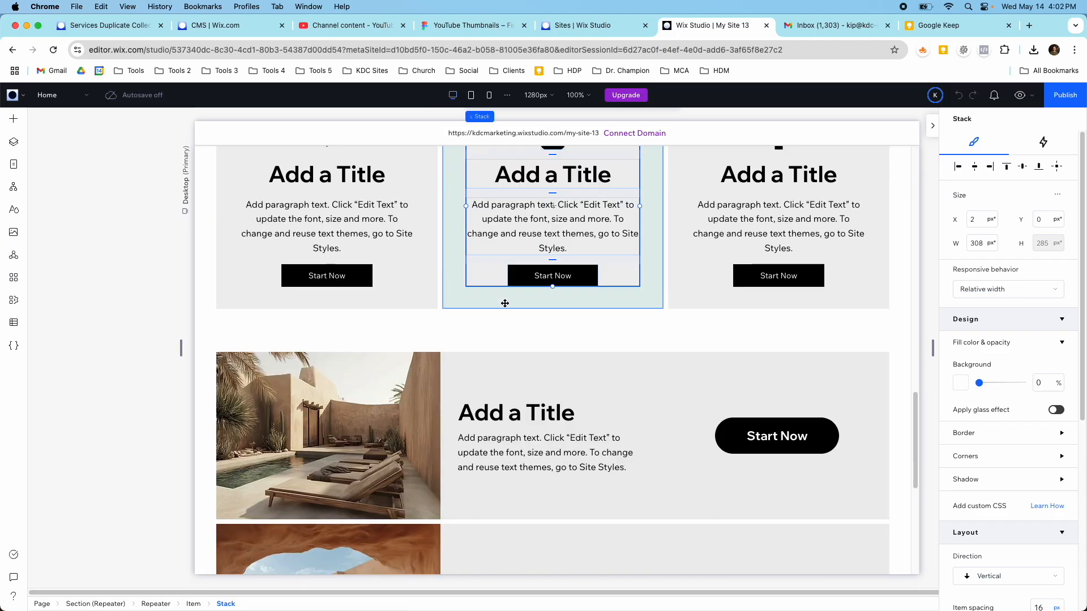
click(406, 320)
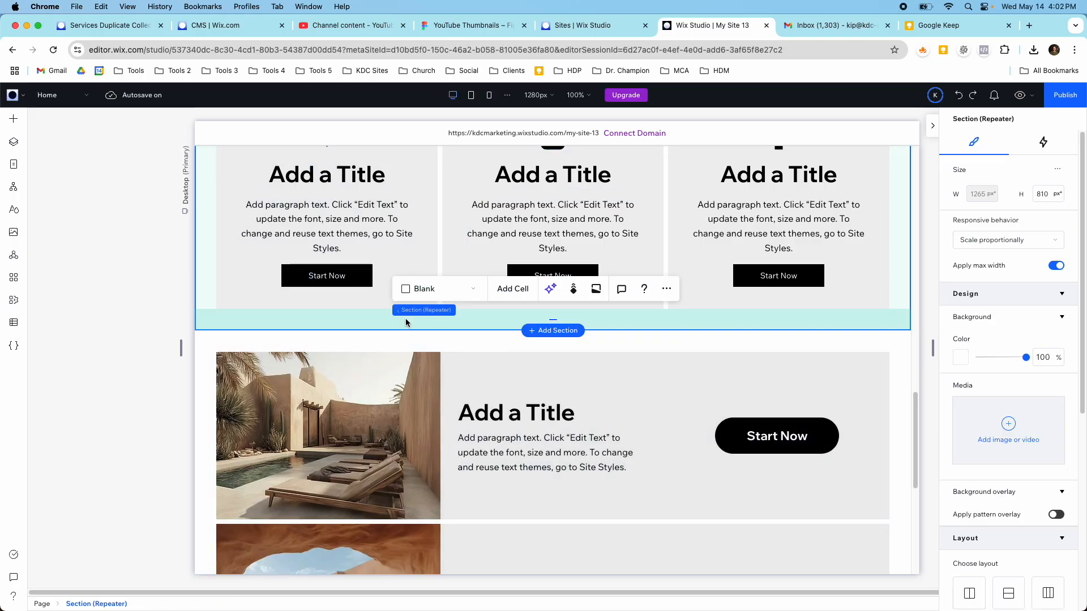
click(546, 330)
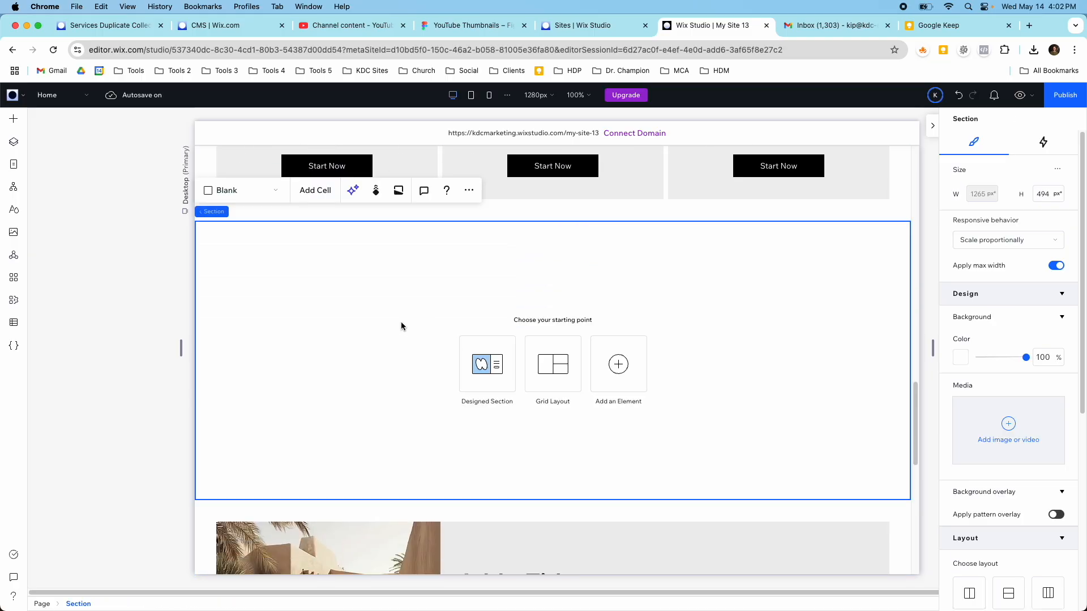
click(13, 118)
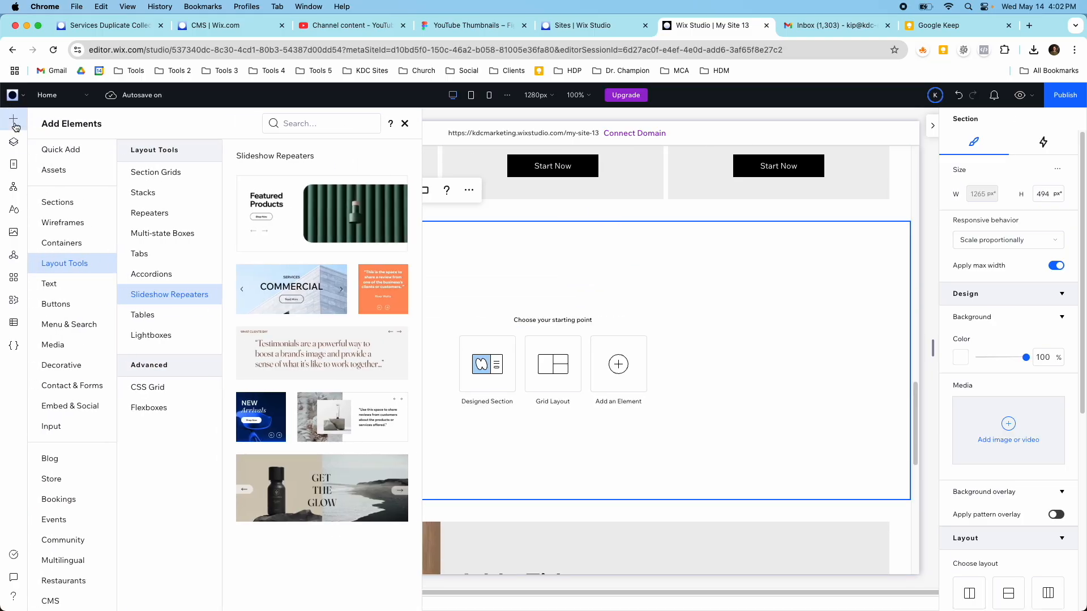
click(78, 156)
drag(278, 385, 488, 374)
Set the new section's horizontal and vertical padding to 3 %.
click(865, 382)
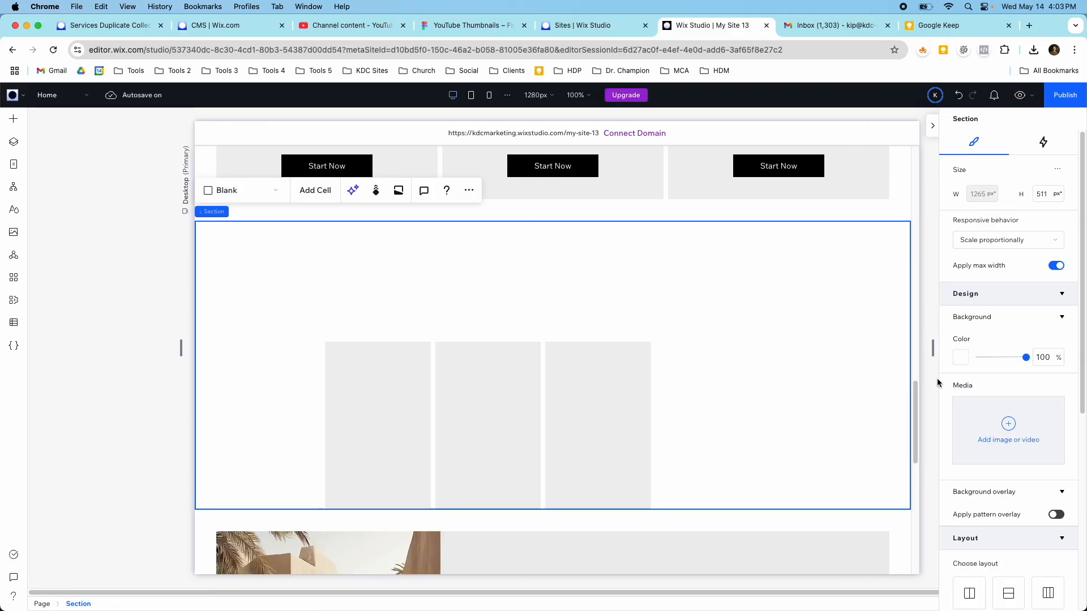
scroll(1007, 481, down, 6)
click(1034, 383)
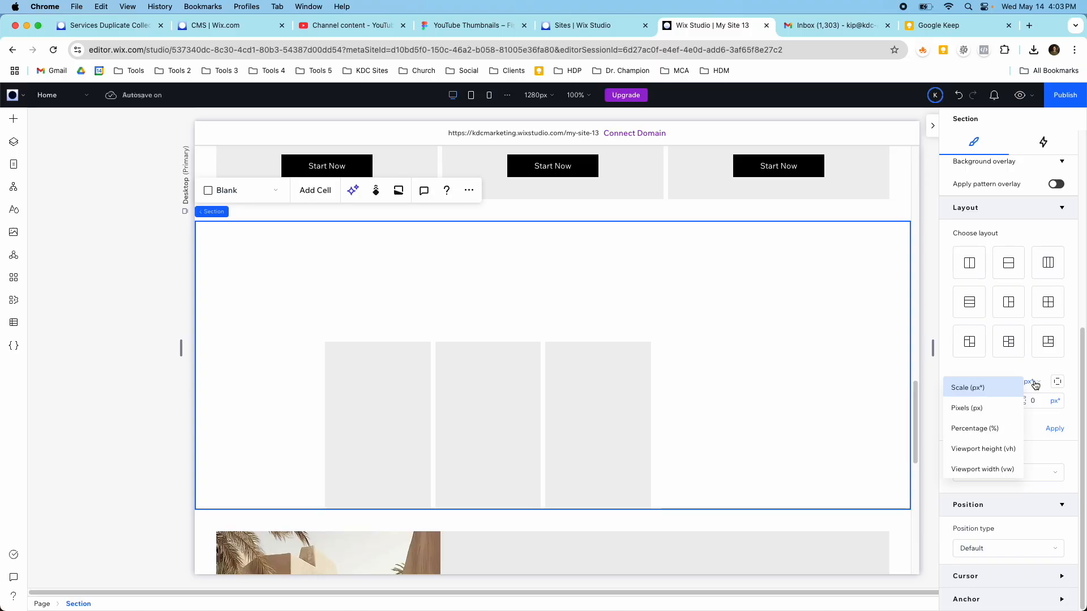
click(985, 429)
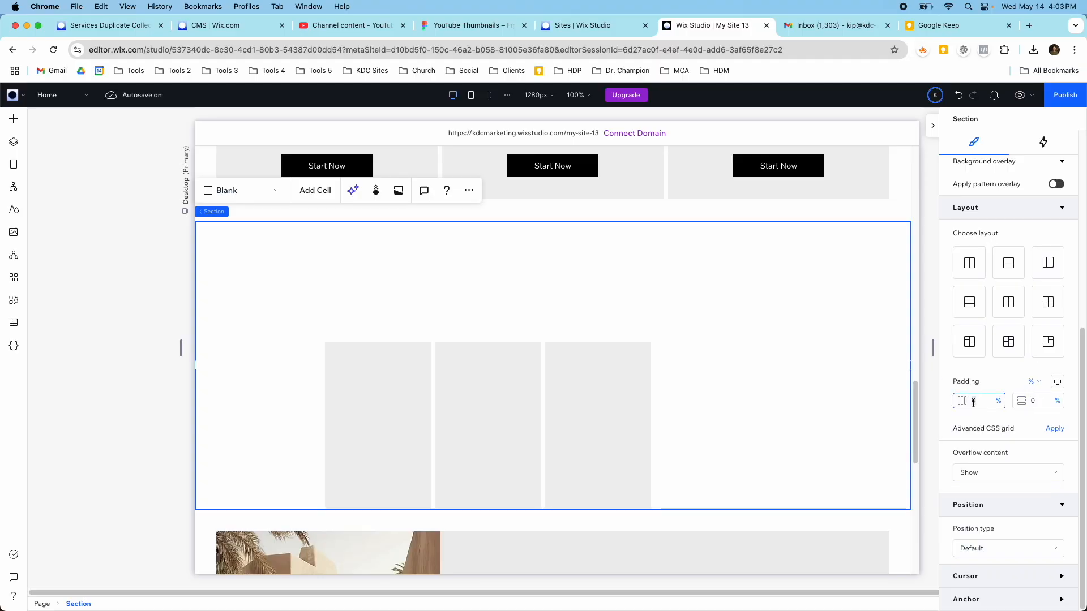
click(1034, 400)
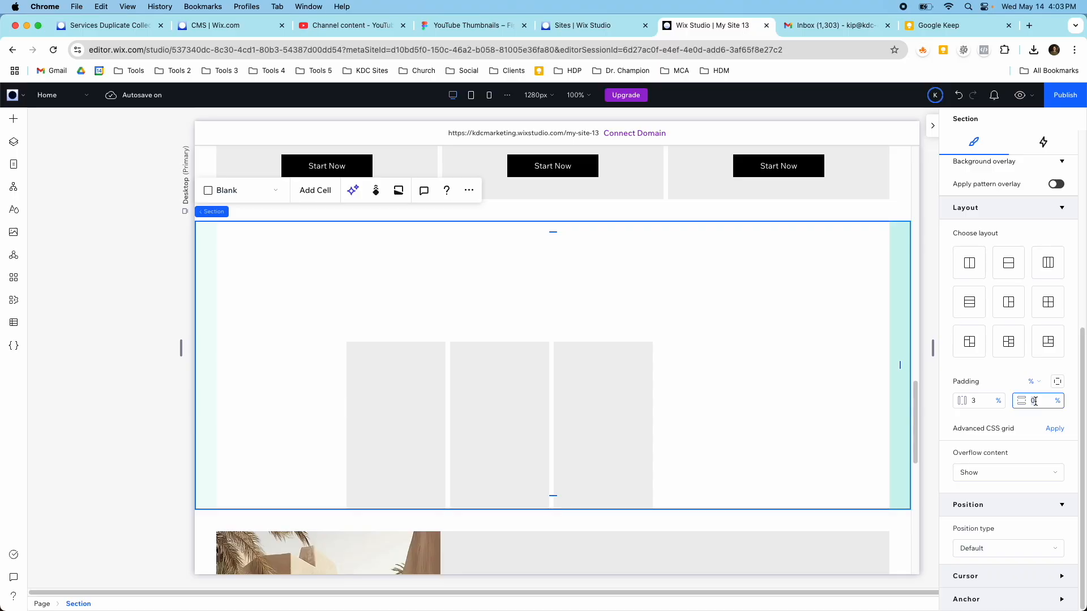
Stretch the new repeater to fill its section and add three more items to it.
click(625, 428)
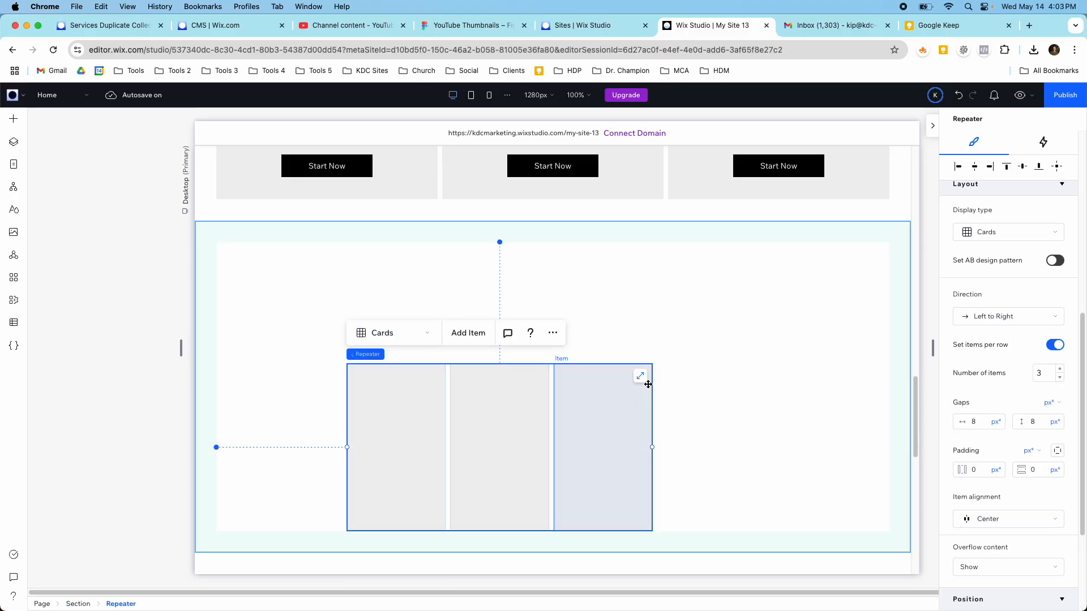
click(643, 379)
click(339, 212)
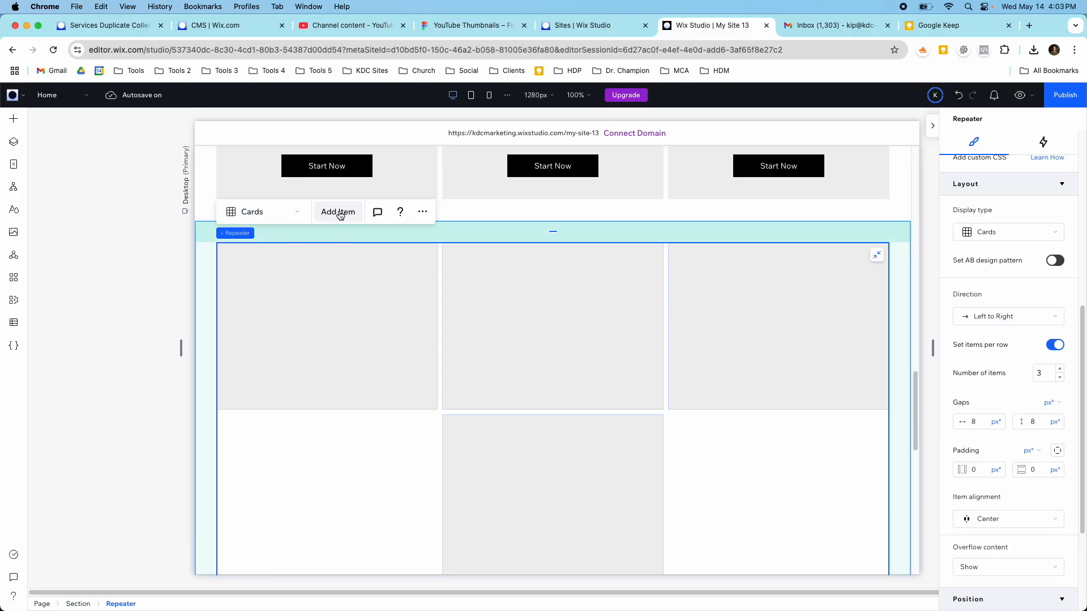
click(338, 212)
click(338, 211)
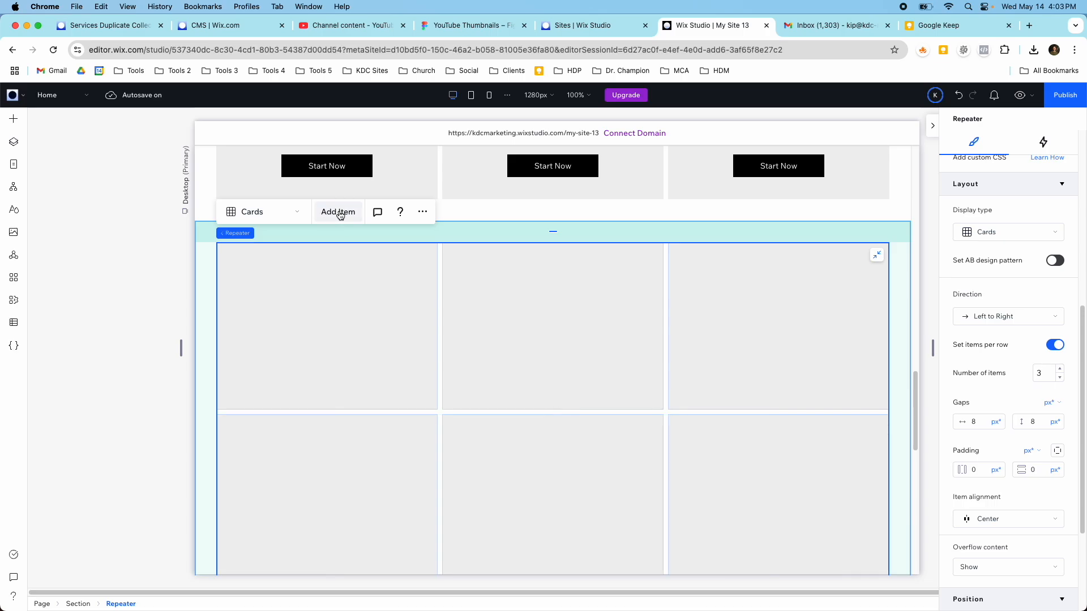
Compare the blank six-item repeater with the finished icon card repeater above it.
scroll(372, 332, down, 2)
scroll(371, 333, up, 9)
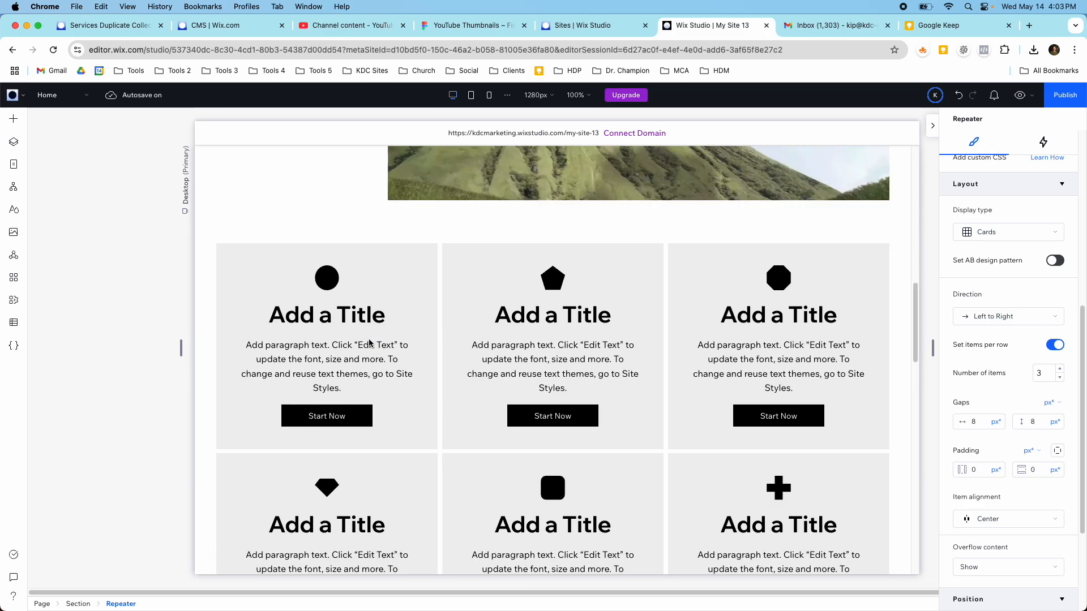
scroll(369, 340, down, 8)
scroll(368, 340, up, 7)
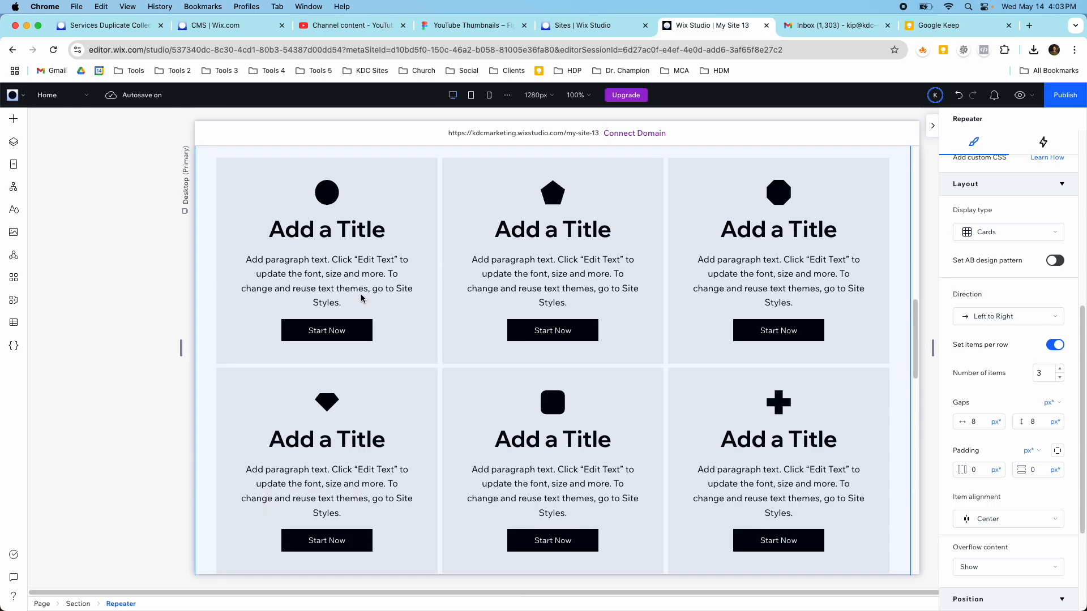
scroll(360, 329, down, 4)
scroll(361, 330, down, 3)
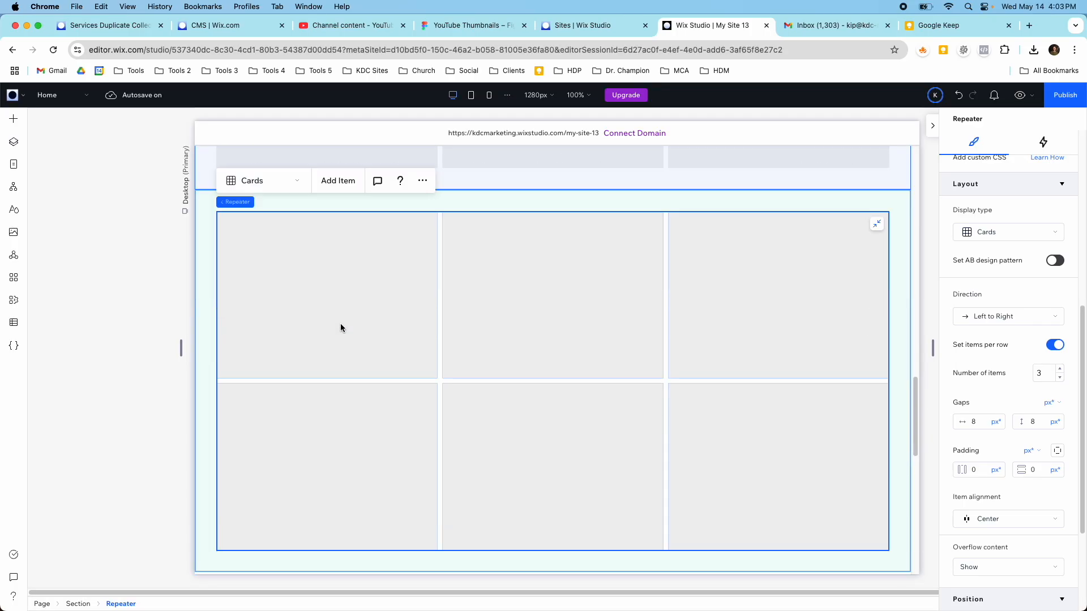
Place a quick-add stack in the new repeater's first item and centre it both horizontally and vertically.
click(11, 121)
drag(277, 249, 353, 291)
click(1052, 170)
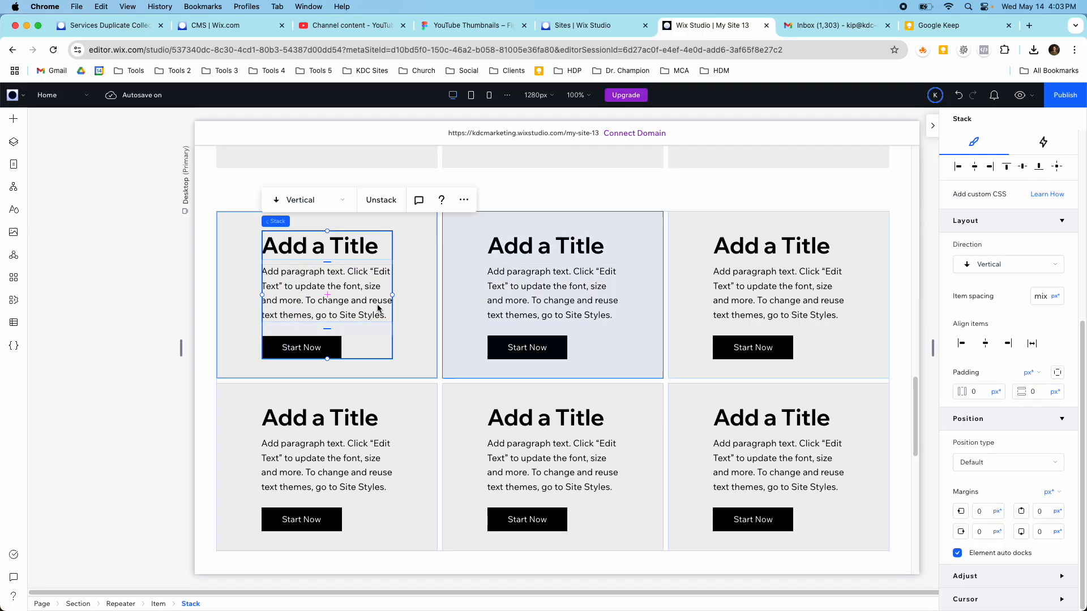
Attach the quick-add shape to the first item's stack, above the title.
click(15, 121)
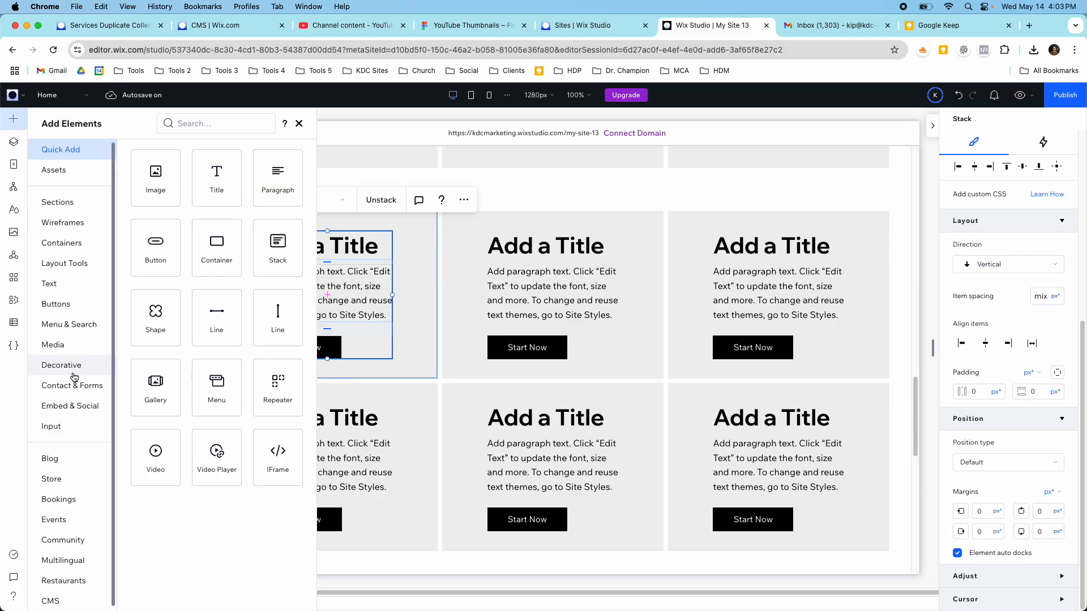
click(63, 366)
click(160, 307)
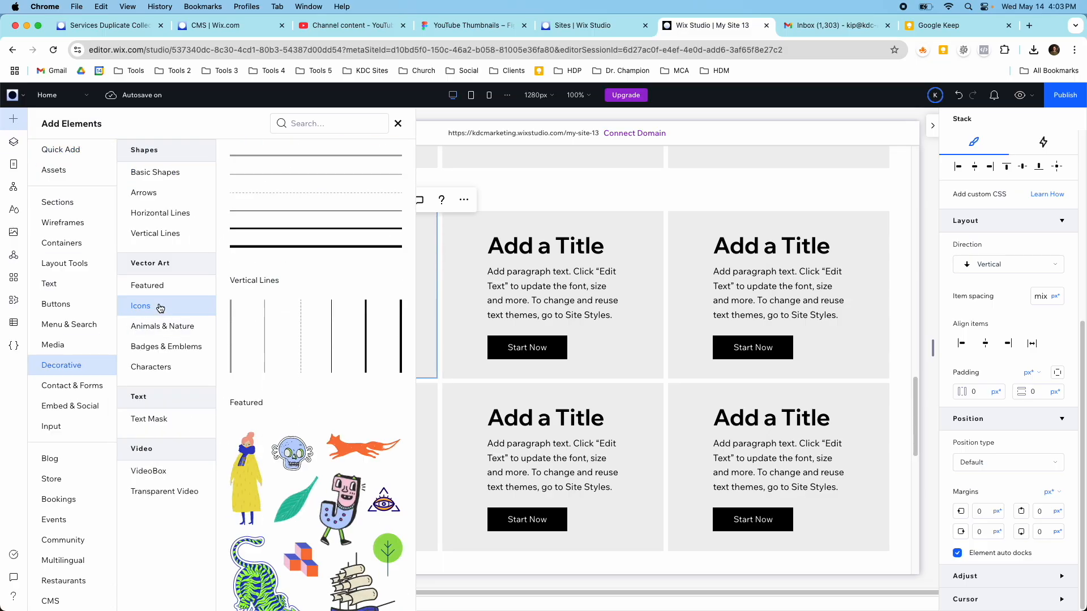
click(49, 152)
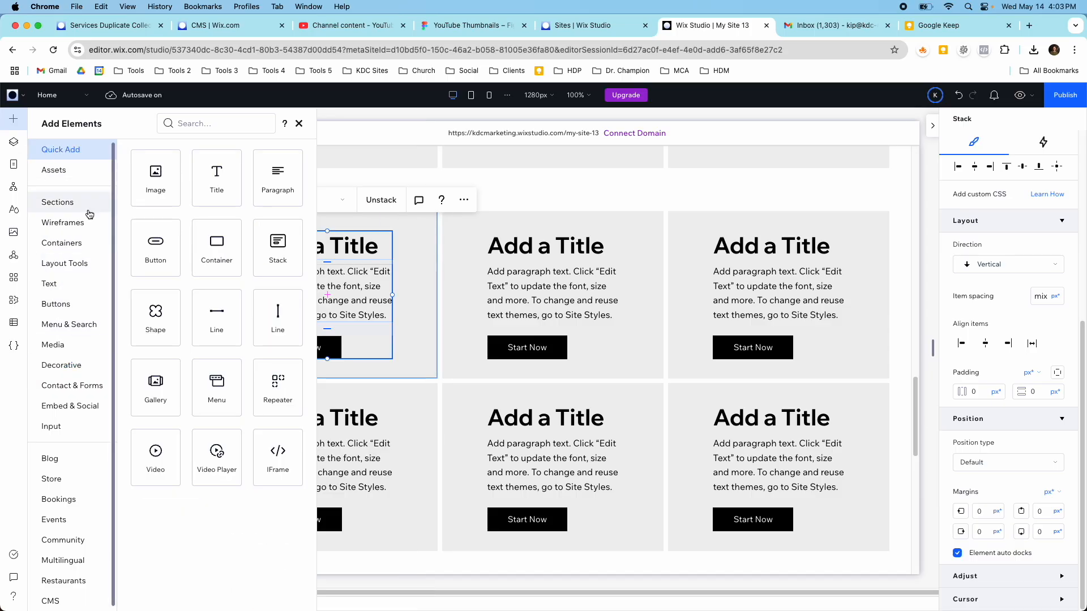
drag(158, 314, 345, 258)
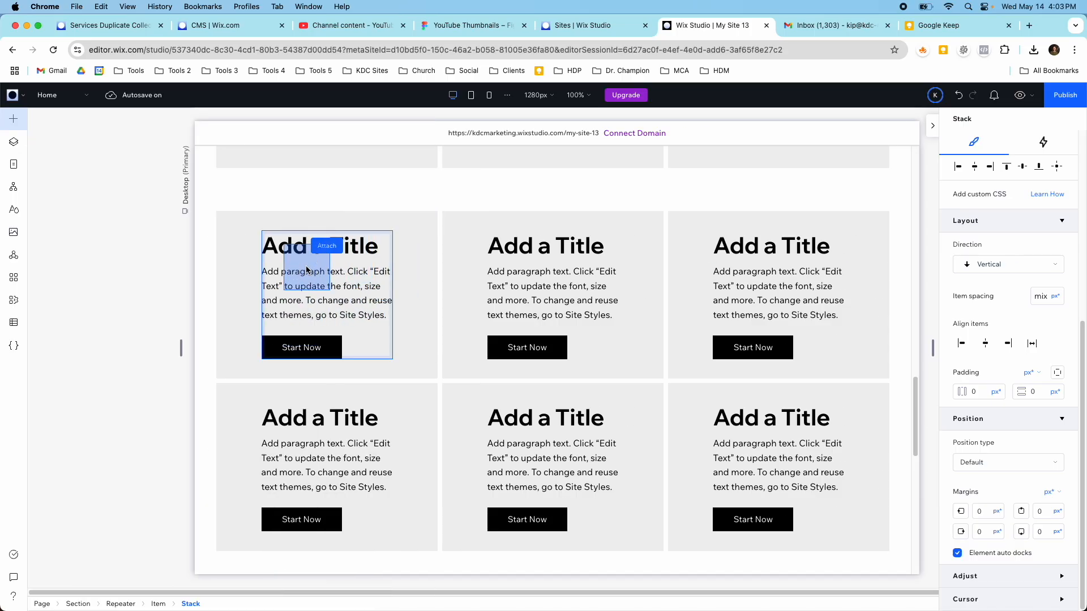
click(391, 217)
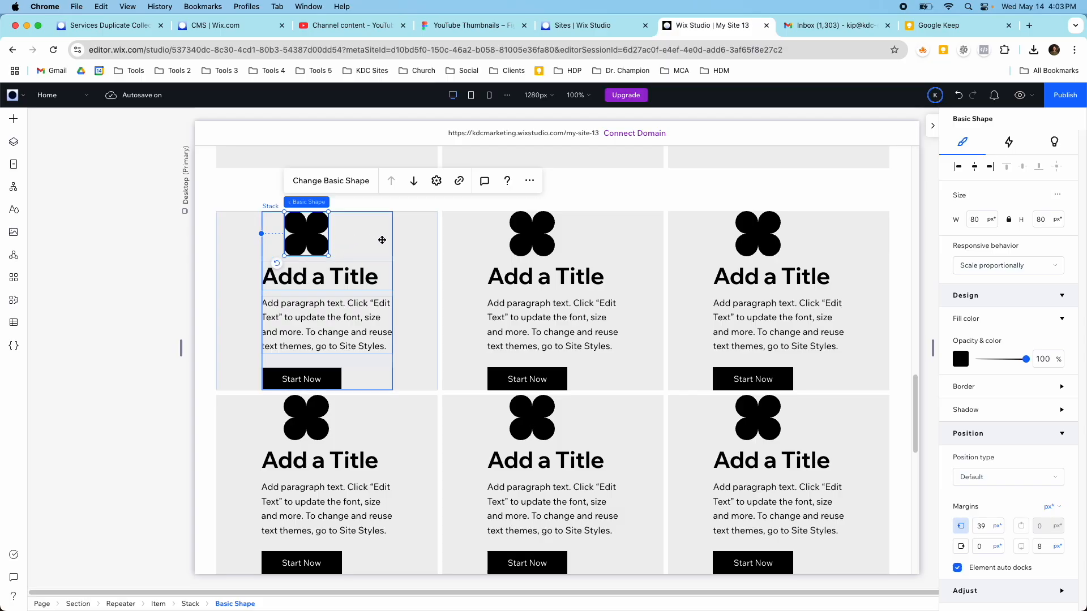
Resize the shape above the title in the repeater's first item to 40 px wide, keeping its proportions.
click(973, 221)
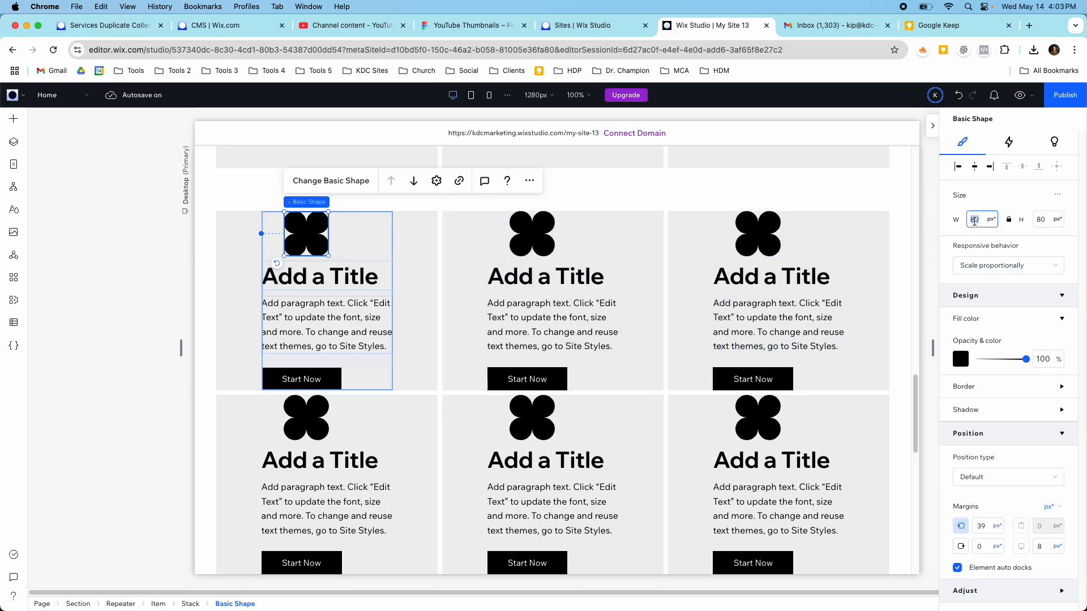
text(40)
key(Return)
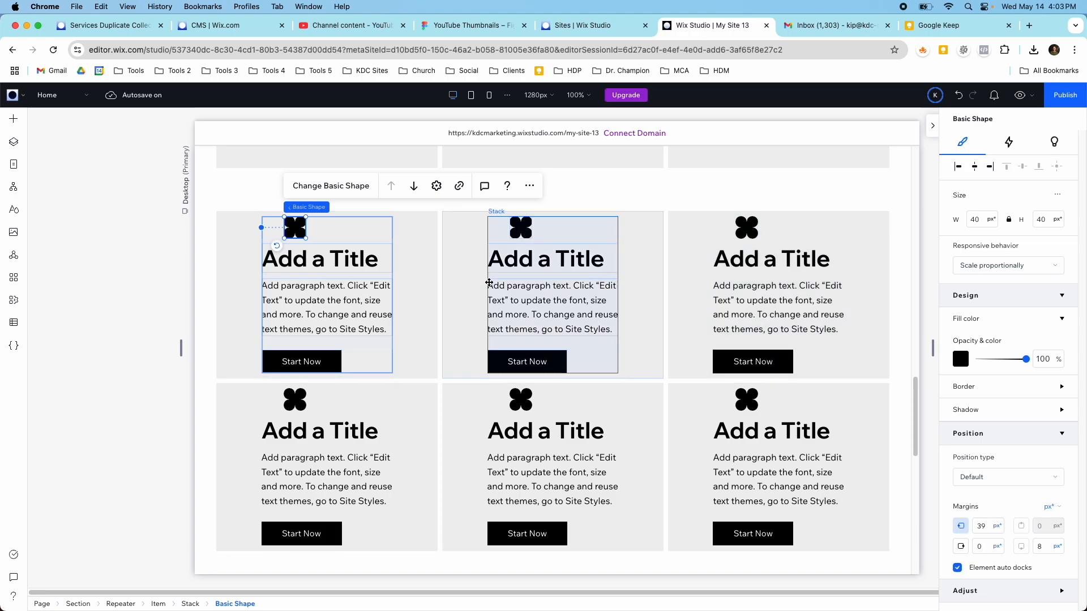
Centre-align the contents of the first item's stack and set its item spacing to 16 px.
click(388, 272)
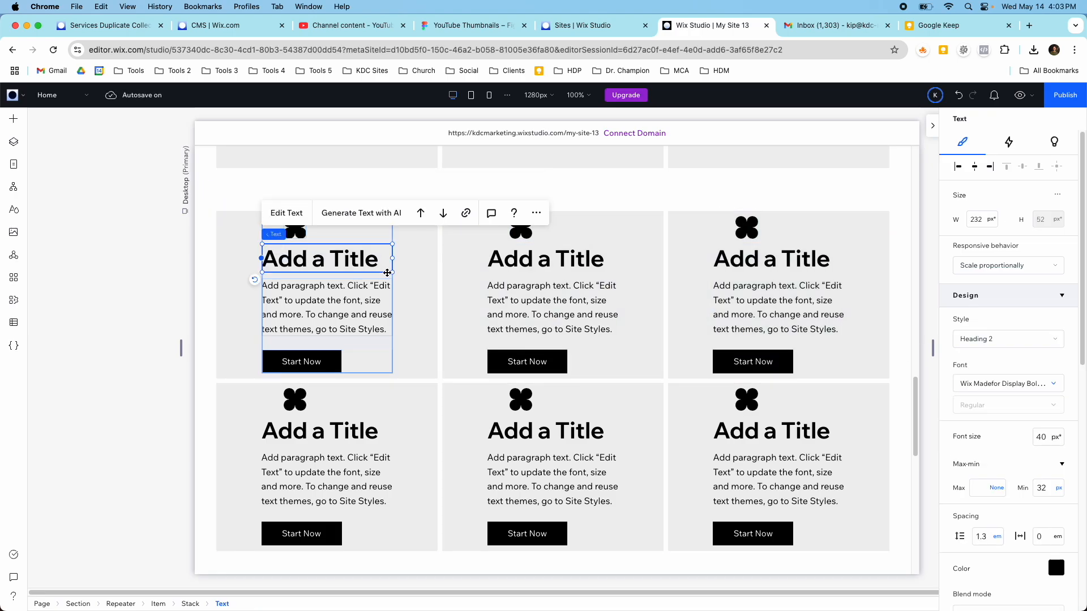
click(385, 277)
scroll(1015, 457, down, 4)
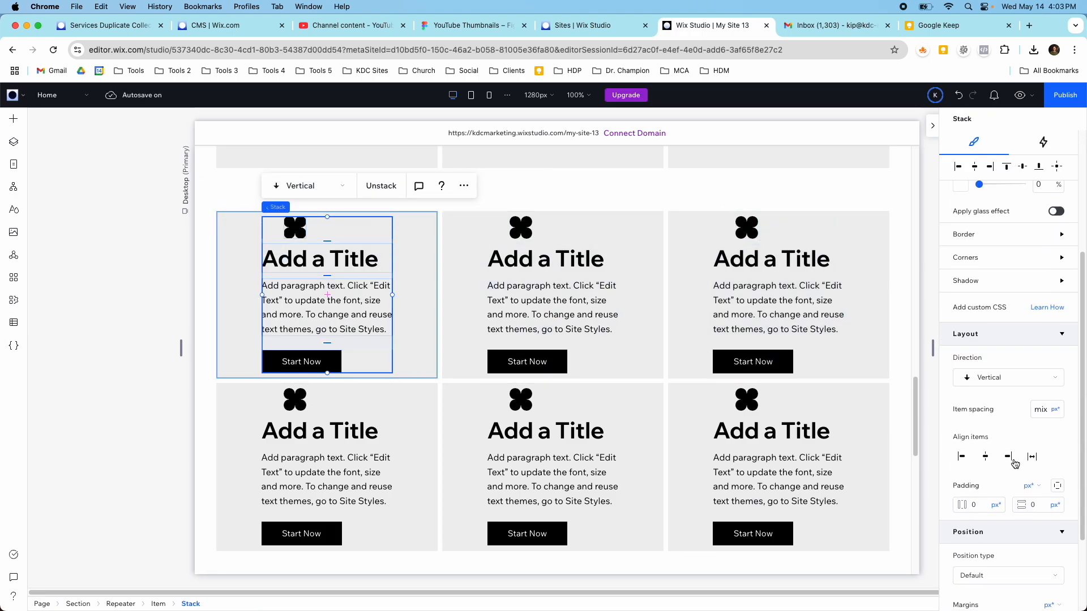
click(986, 457)
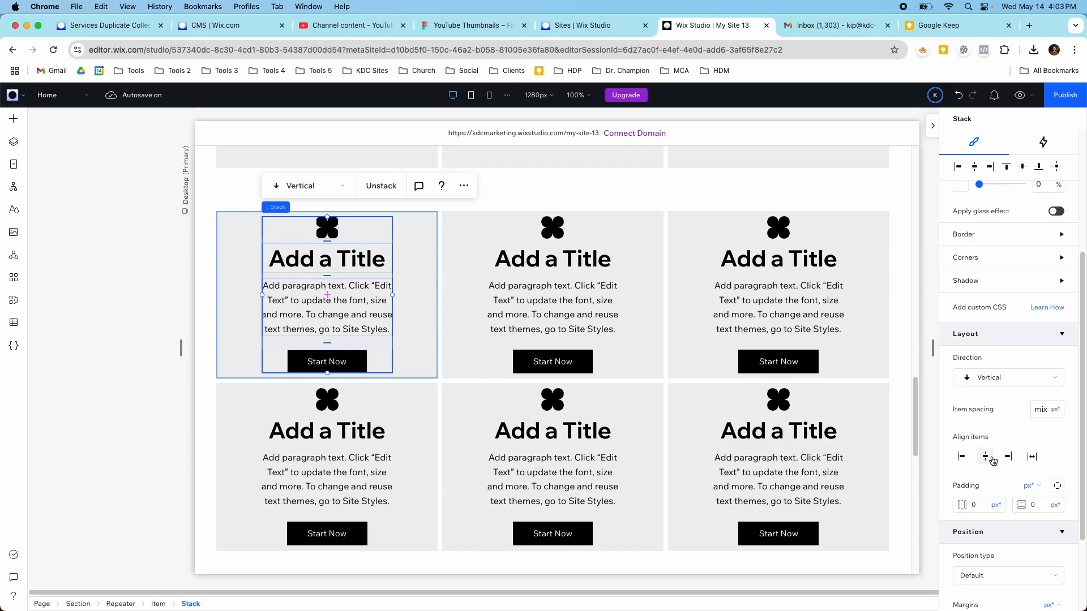
click(1049, 412)
key(Return)
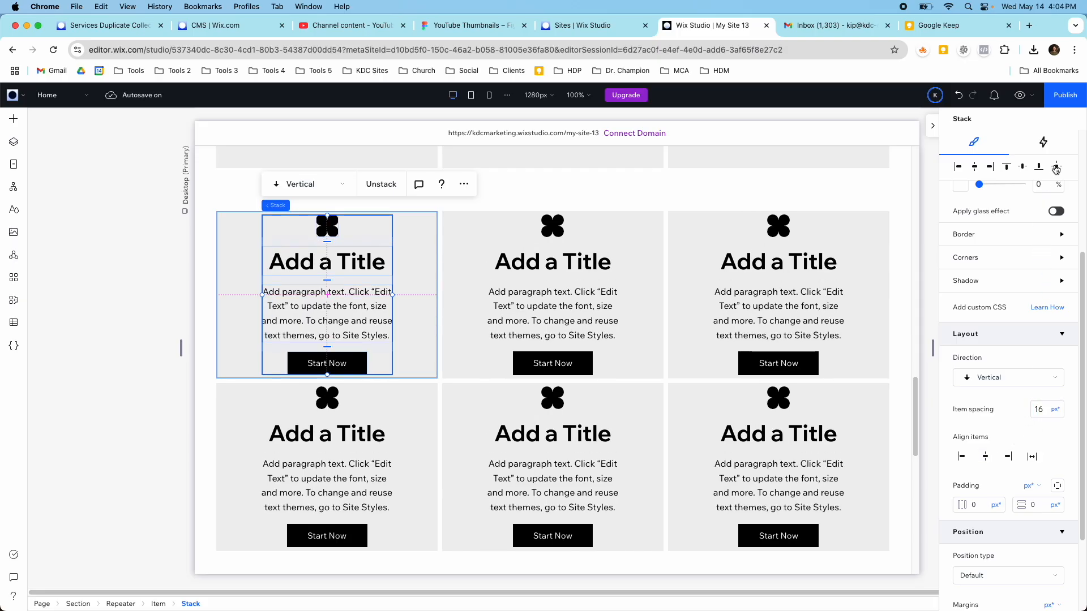
Switch the repeater item's padding unit to percent and set horizontal and vertical padding to 3%.
click(714, 262)
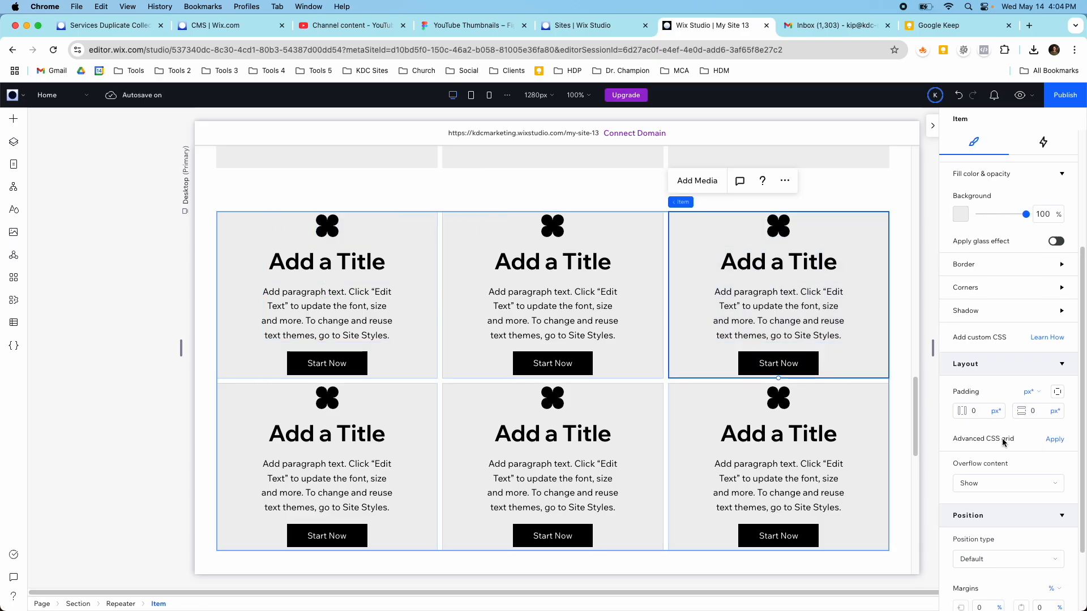
scroll(1002, 438, down, 2)
click(973, 332)
click(1025, 313)
click(1005, 360)
click(982, 334)
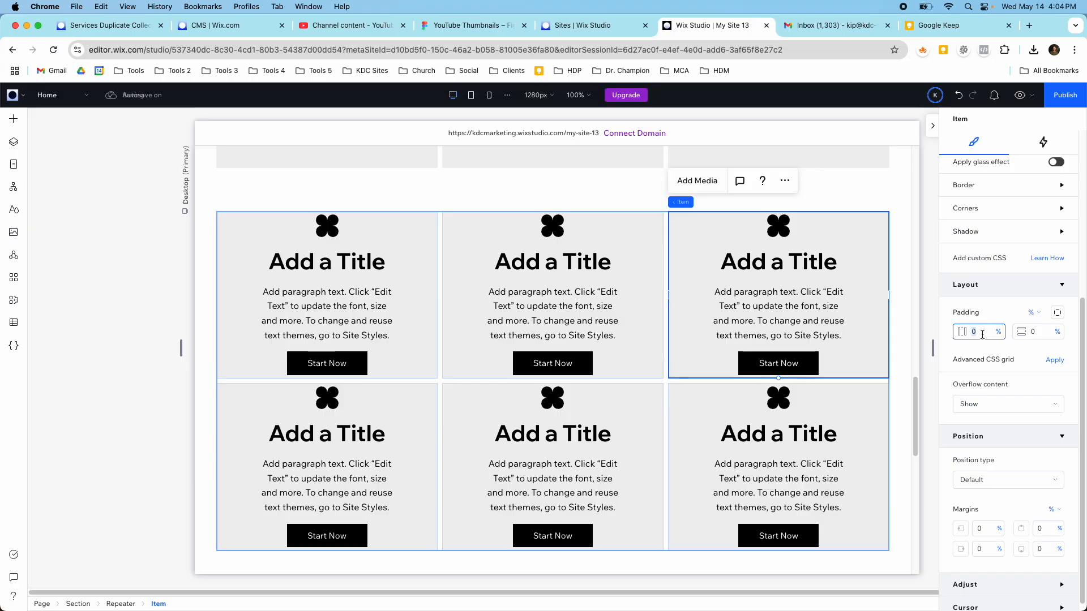
text(3)
key(Tab)
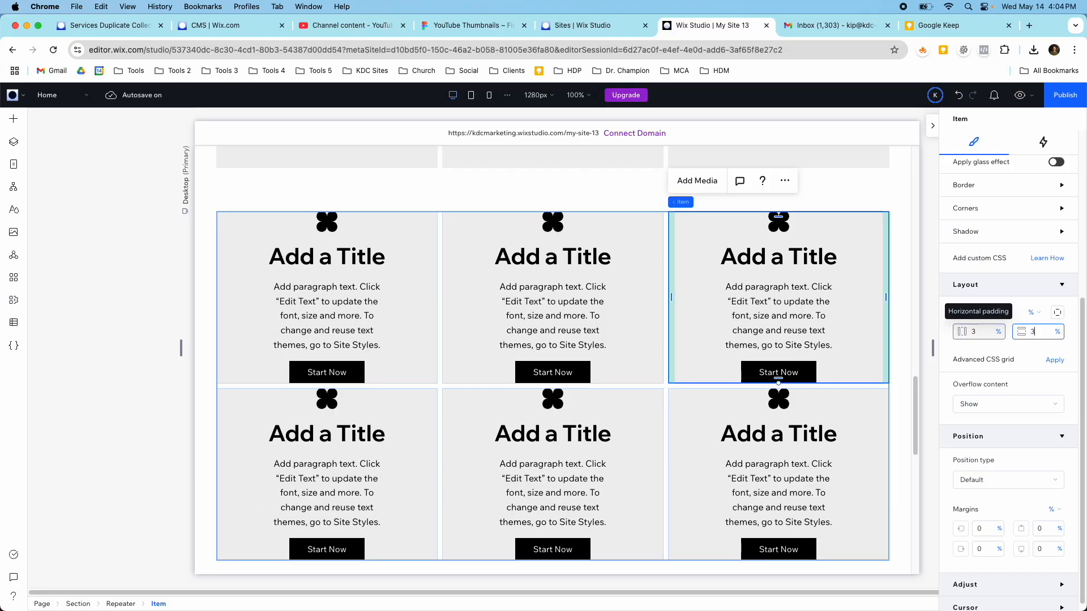
key(Return)
Set the repeater item's padding to 5% horizontally and 10% vertically.
click(974, 328)
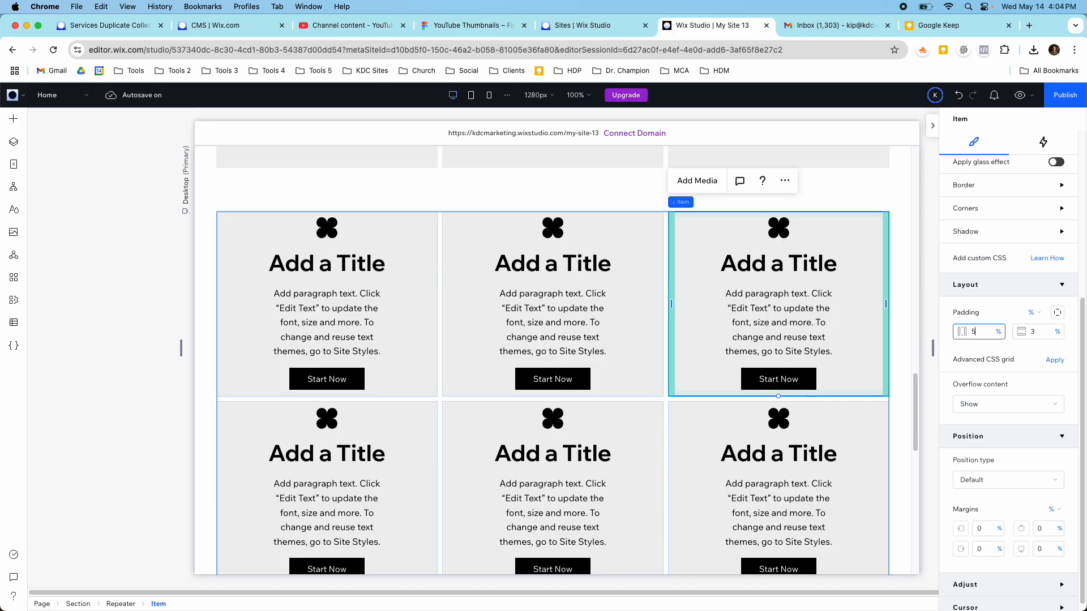
text(5)
key(Tab)
key(Return)
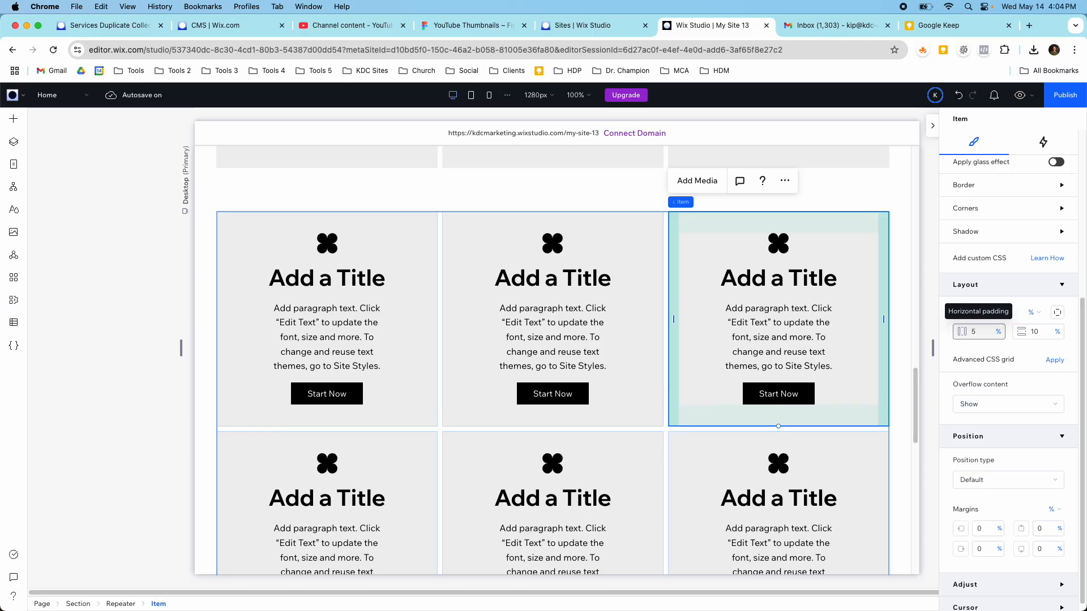
Widen the third item's stack on both sides to span nearly the full padded width and centre it in the item.
scroll(440, 226, up, 4)
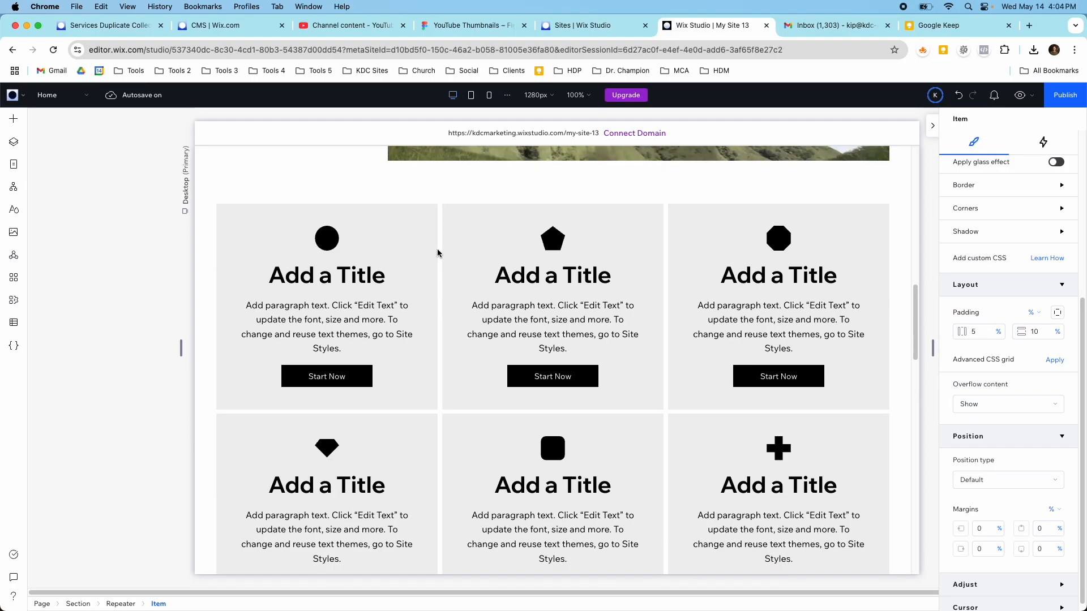
scroll(437, 253, down, 4)
click(727, 286)
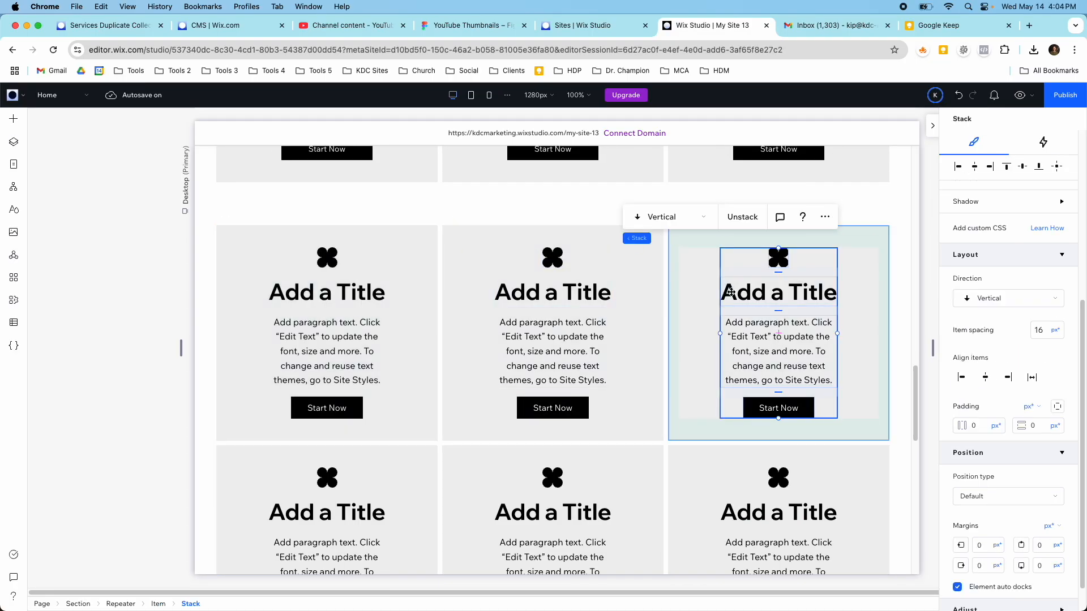
drag(719, 331, 684, 333)
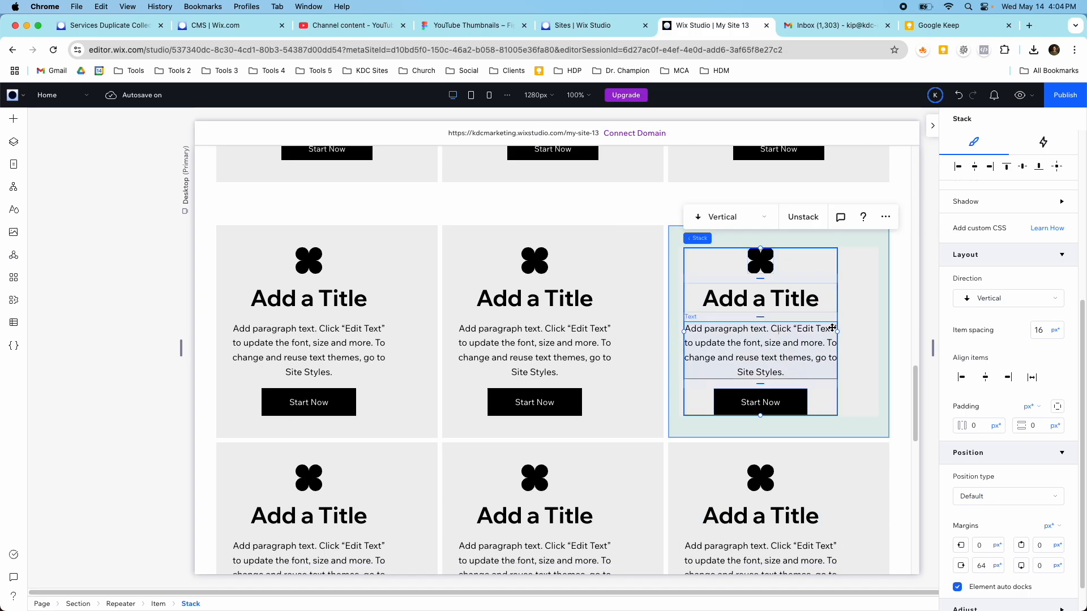
drag(861, 330, 875, 331)
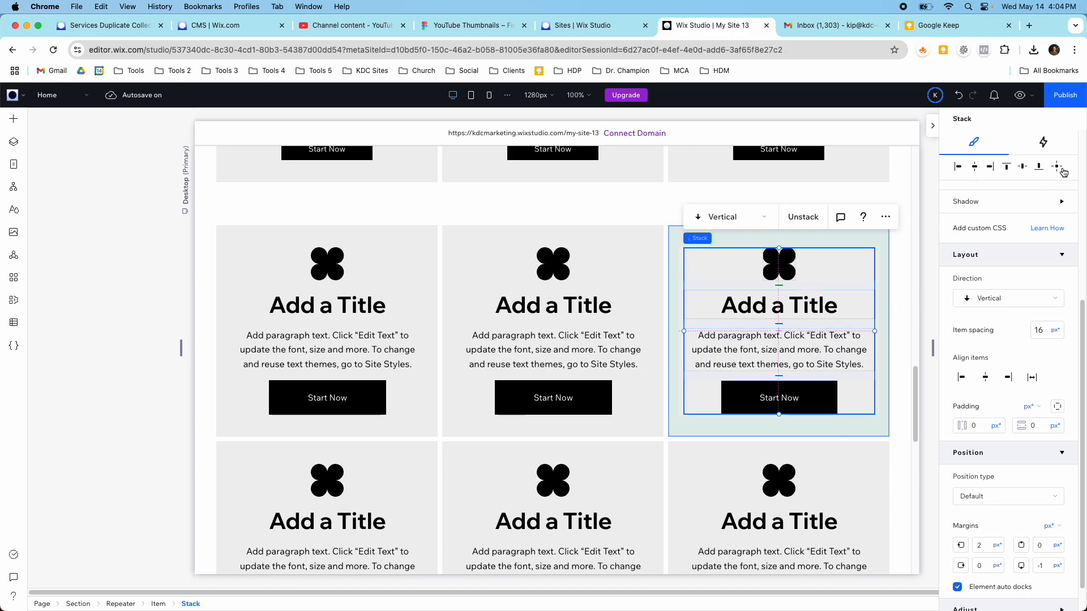
Compare the new cards with the icon cards above and check the size of the diamond shape there.
scroll(390, 276, down, 4)
scroll(397, 289, up, 6)
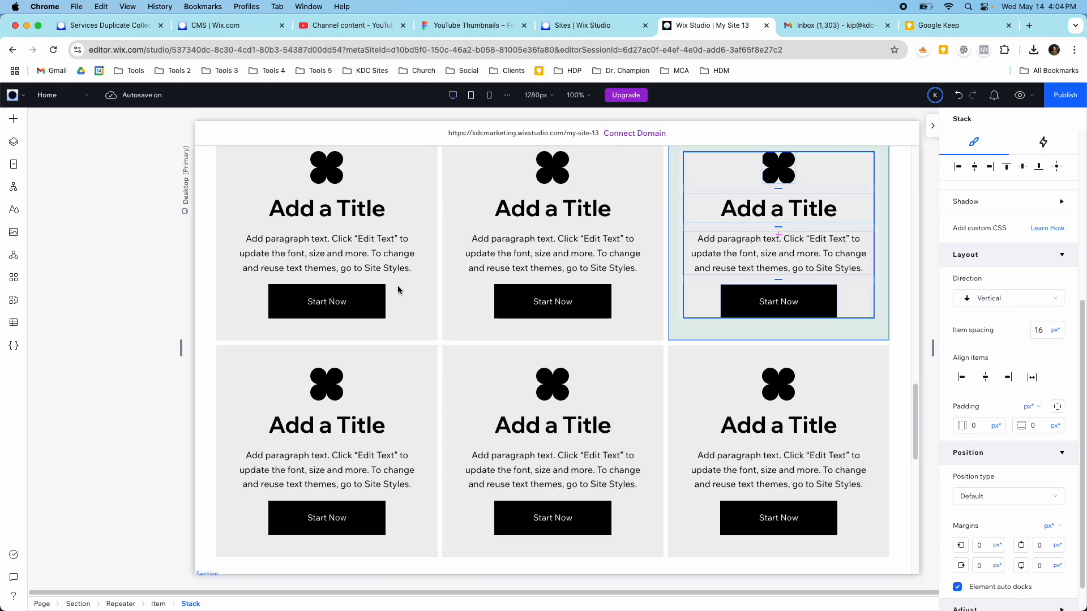
click(357, 407)
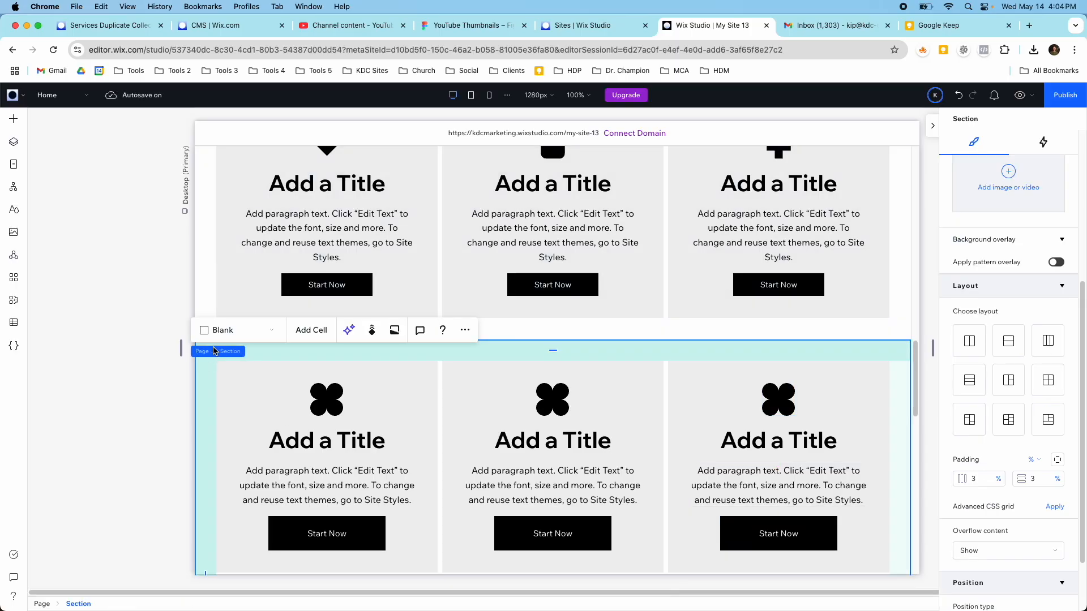
scroll(388, 365, up, 3)
scroll(394, 366, down, 4)
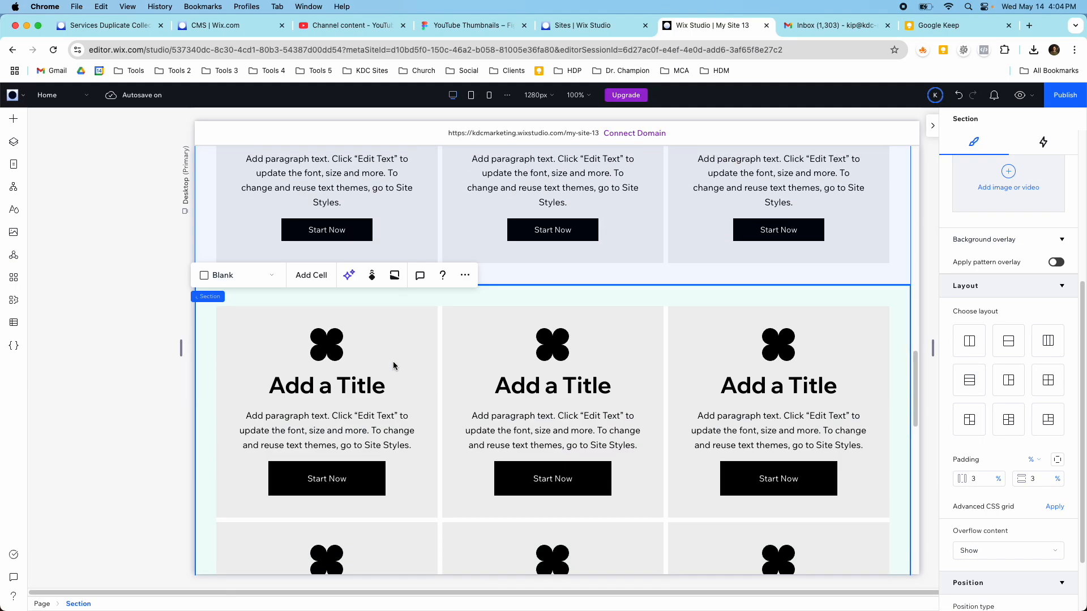
click(328, 350)
click(328, 349)
scroll(329, 340, up, 4)
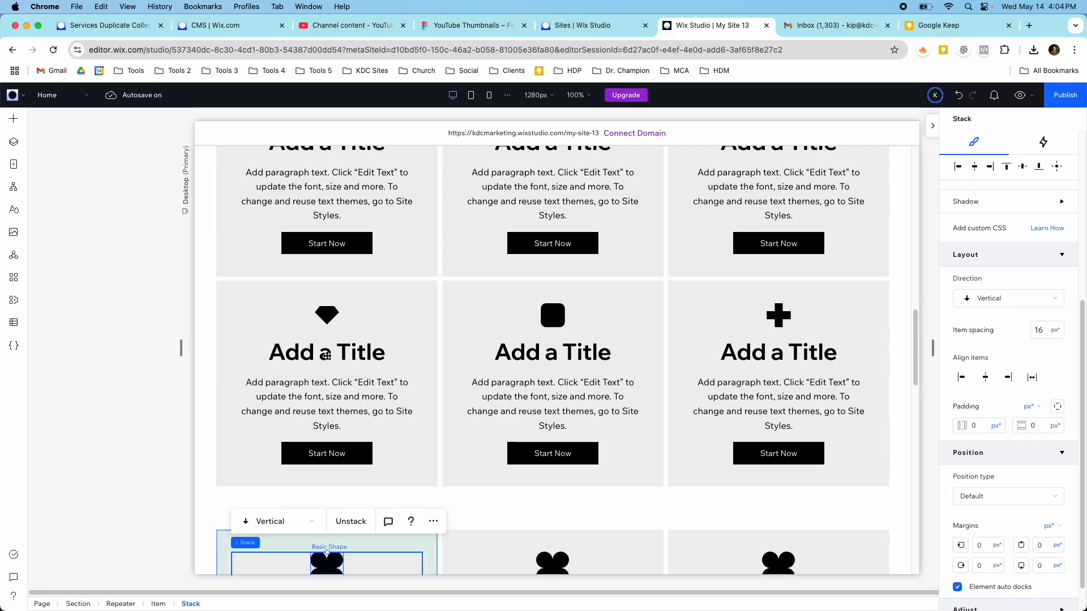
scroll(361, 472, down, 2)
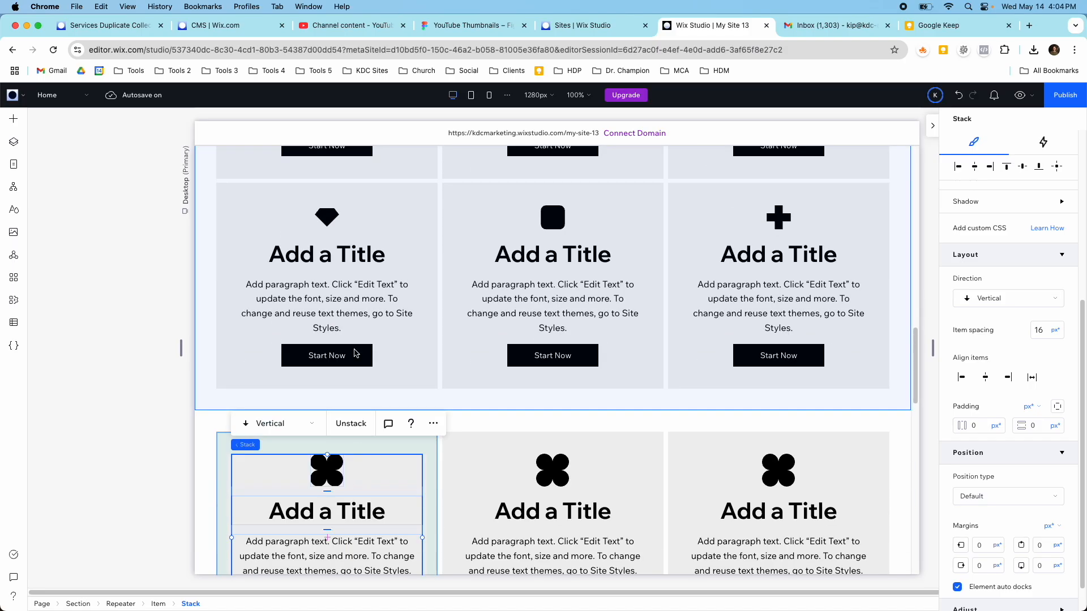
click(329, 226)
click(329, 227)
click(332, 228)
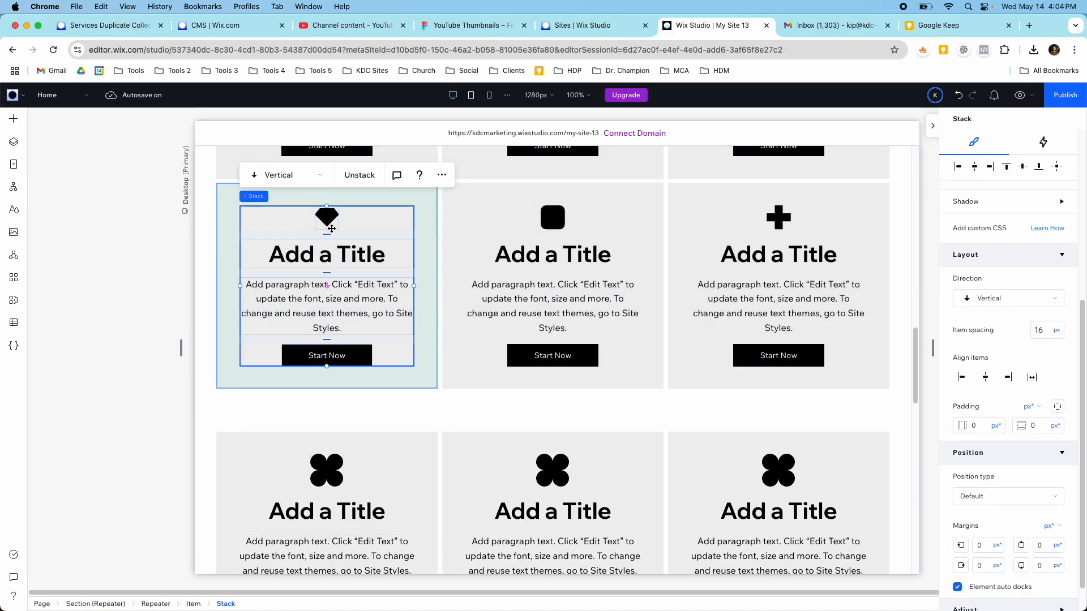
click(330, 224)
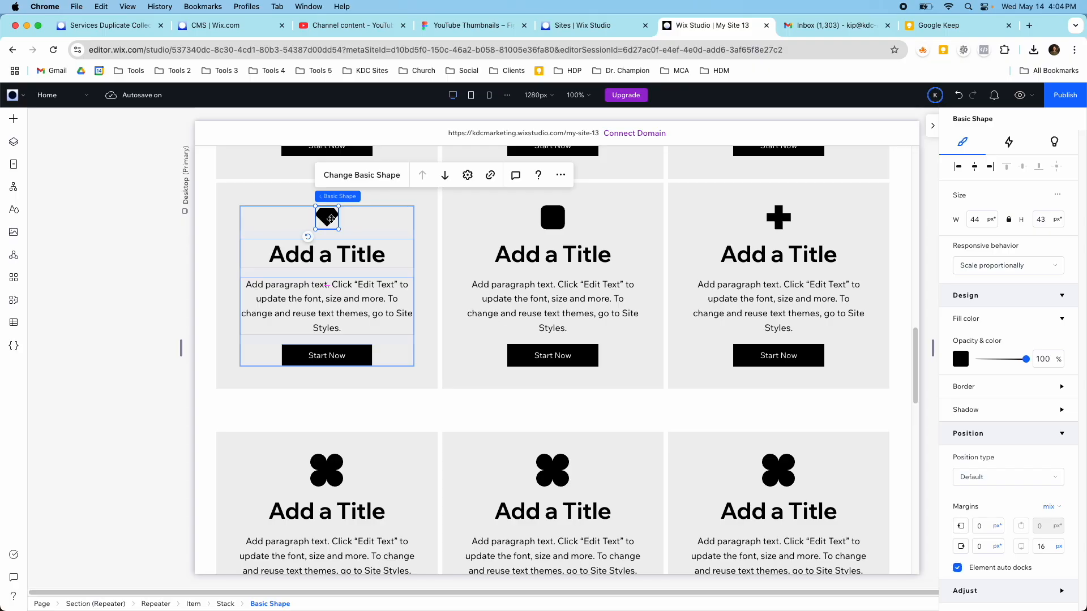
Select the clover shape in the new repeater's first card and set its width to 40 px, keeping its proportions.
click(327, 471)
click(327, 471)
click(327, 471)
click(326, 472)
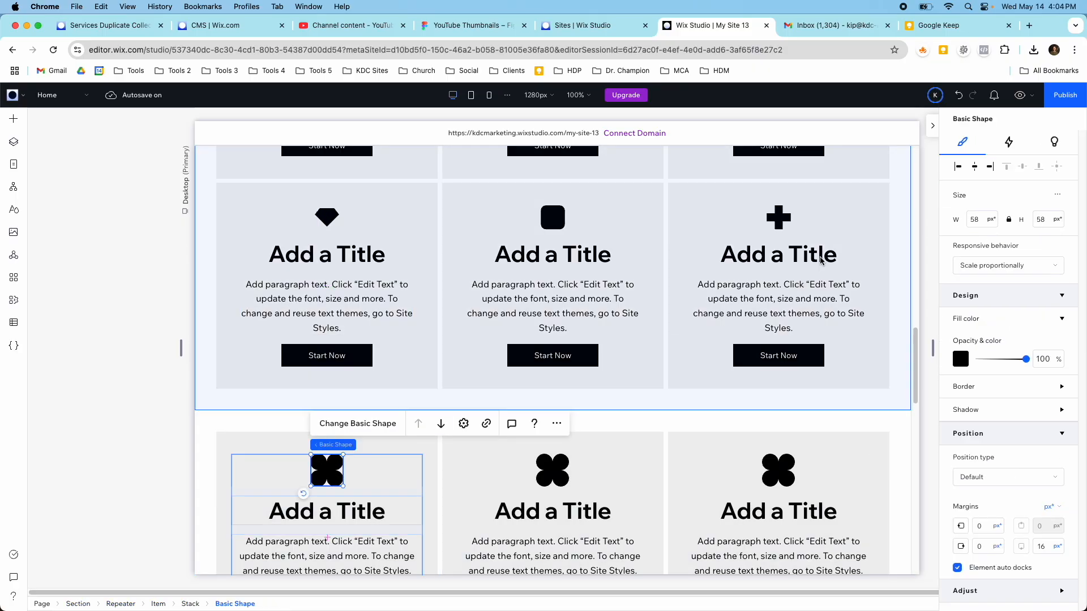
click(982, 222)
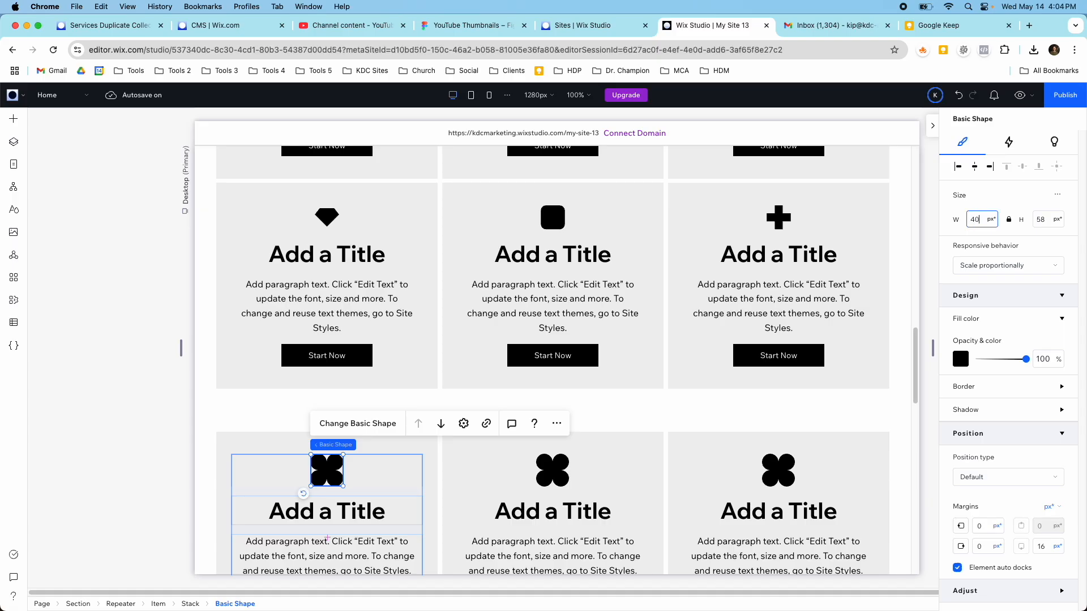
text(40)
key(Return)
Add a blank section between the image list repeater at the page's end and the footer.
scroll(882, 352, down, 15)
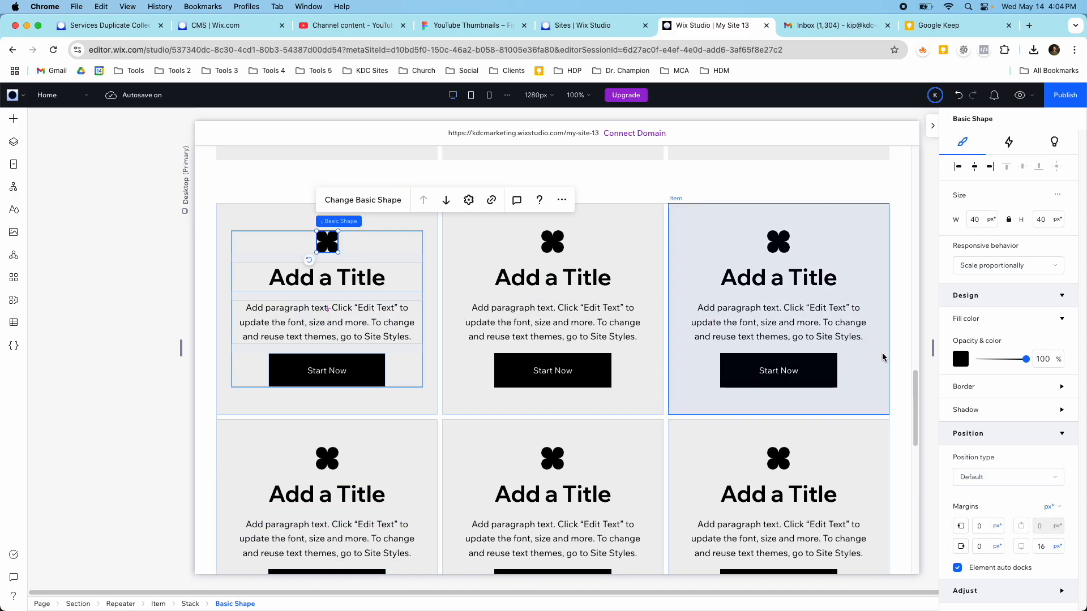
scroll(478, 288, down, 4)
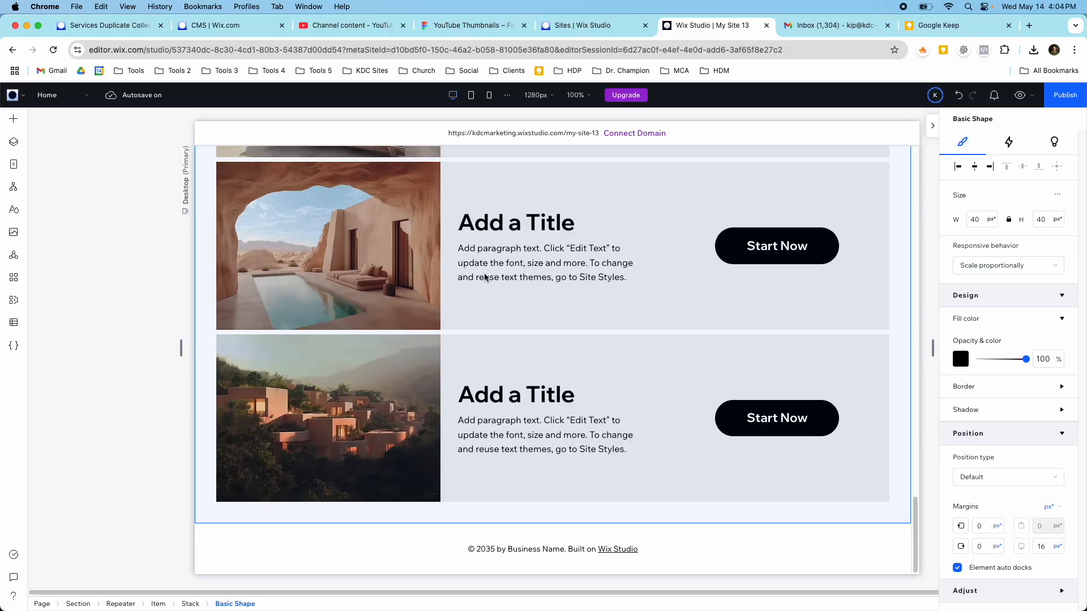
scroll(485, 278, up, 8)
scroll(485, 277, down, 8)
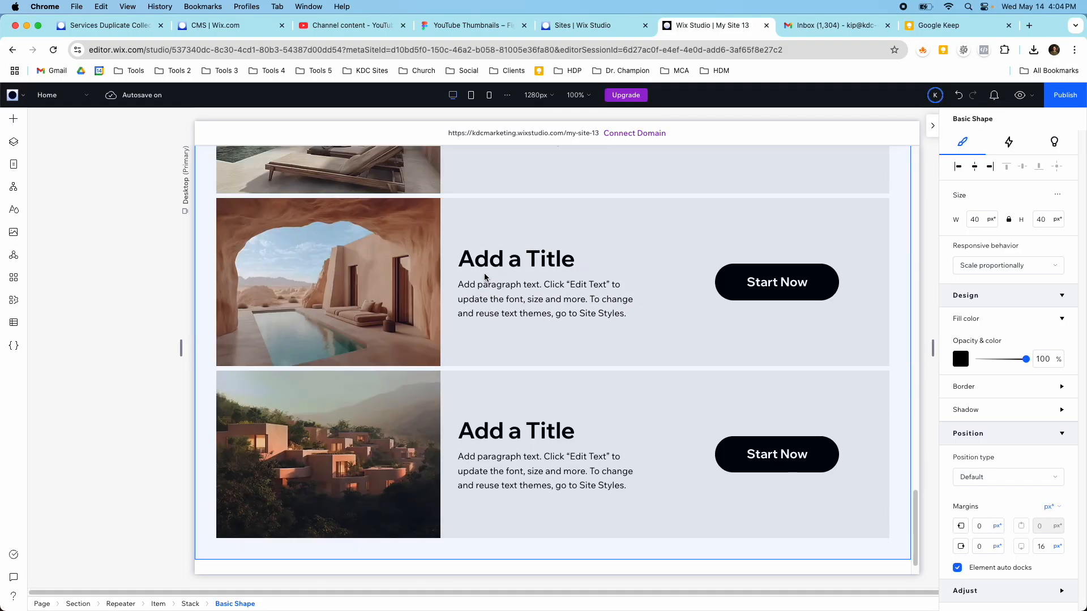
click(532, 517)
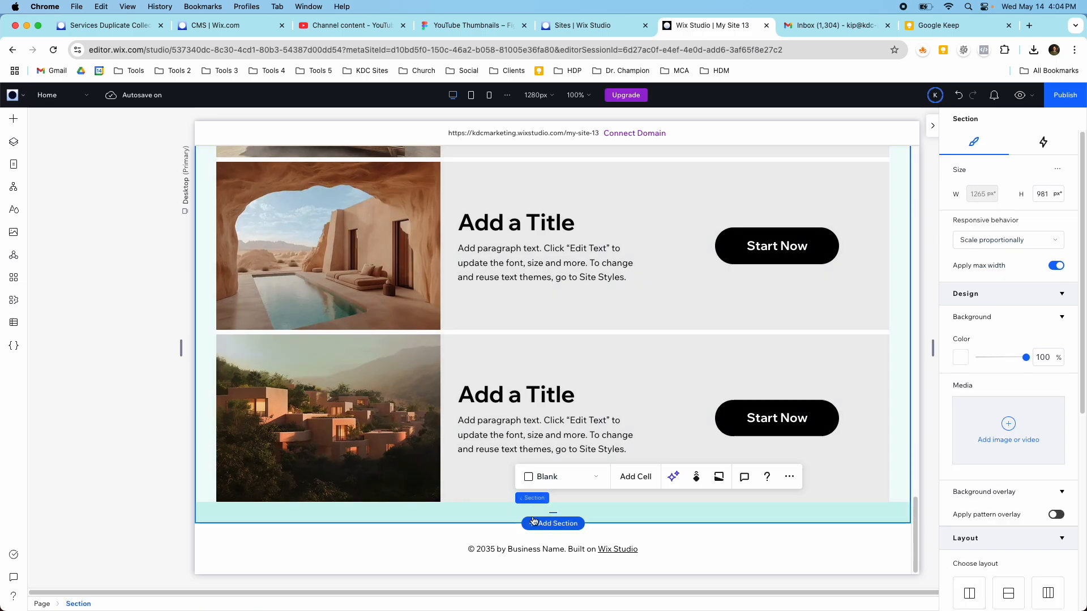
click(539, 523)
scroll(460, 331, up, 3)
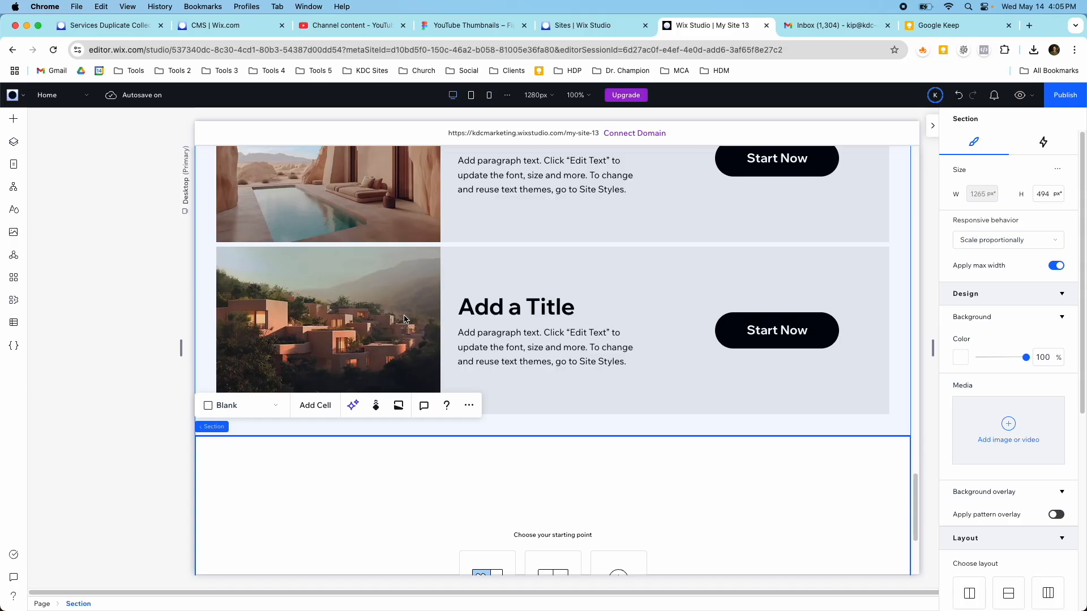
scroll(417, 389, down, 3)
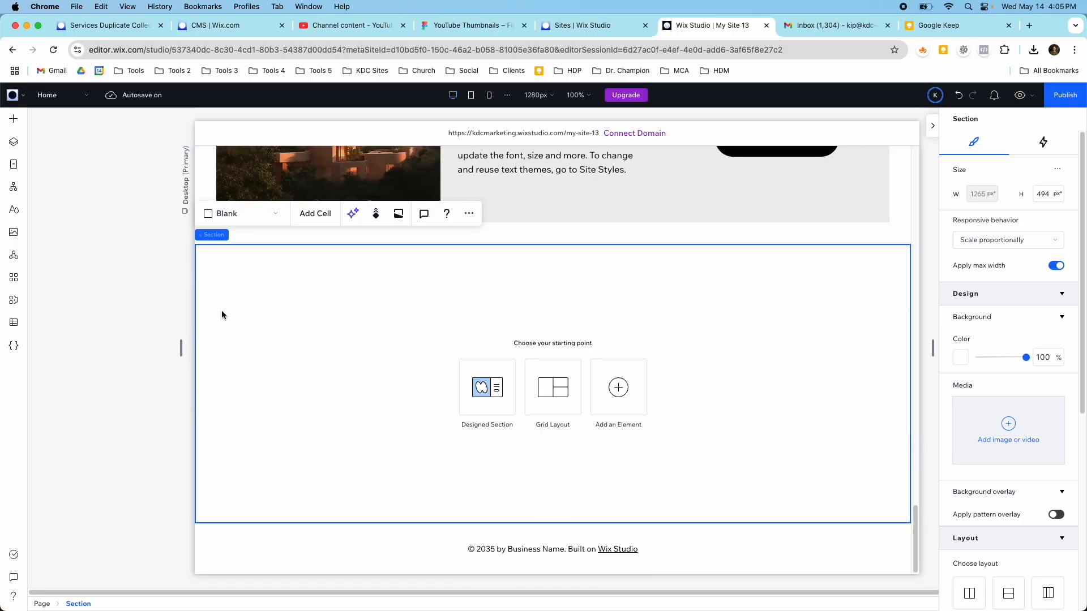
Set the new blank section's padding unit to percent, with 3% horizontal and 3% vertical padding.
scroll(1035, 466, down, 6)
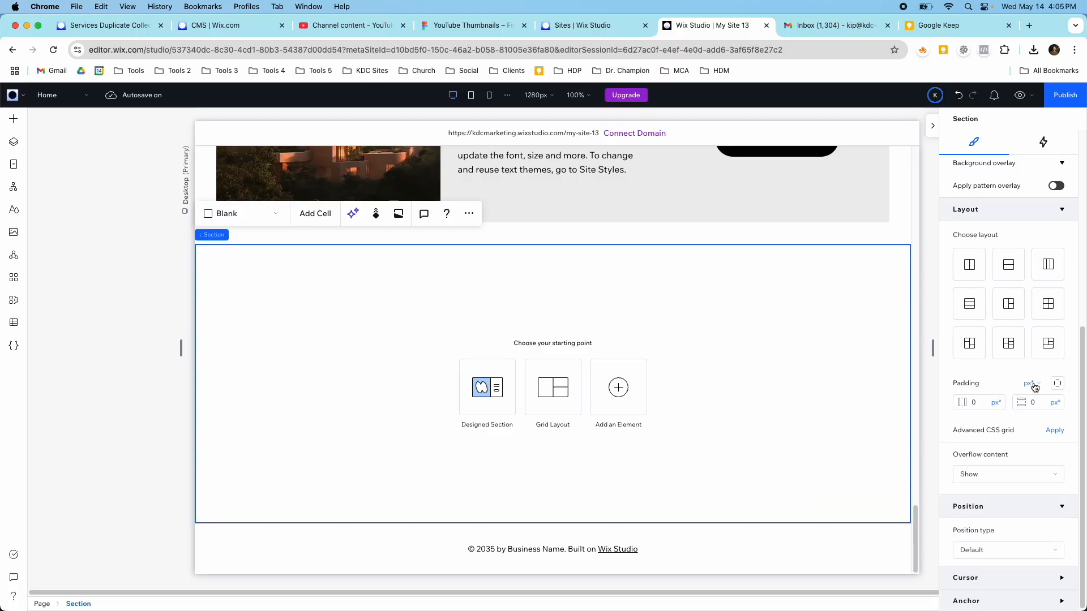
click(1031, 385)
click(983, 431)
click(976, 403)
text(3)
key(Tab)
text(3)
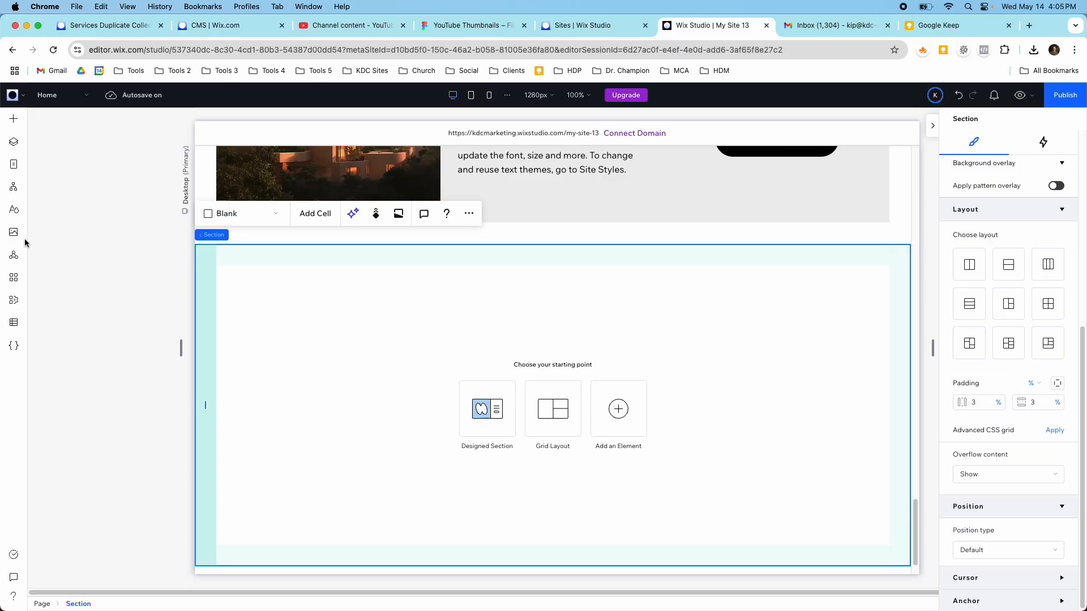
Place a blank repeater in the new section and change its display type from Cards to List.
click(12, 125)
drag(277, 390, 442, 383)
click(323, 323)
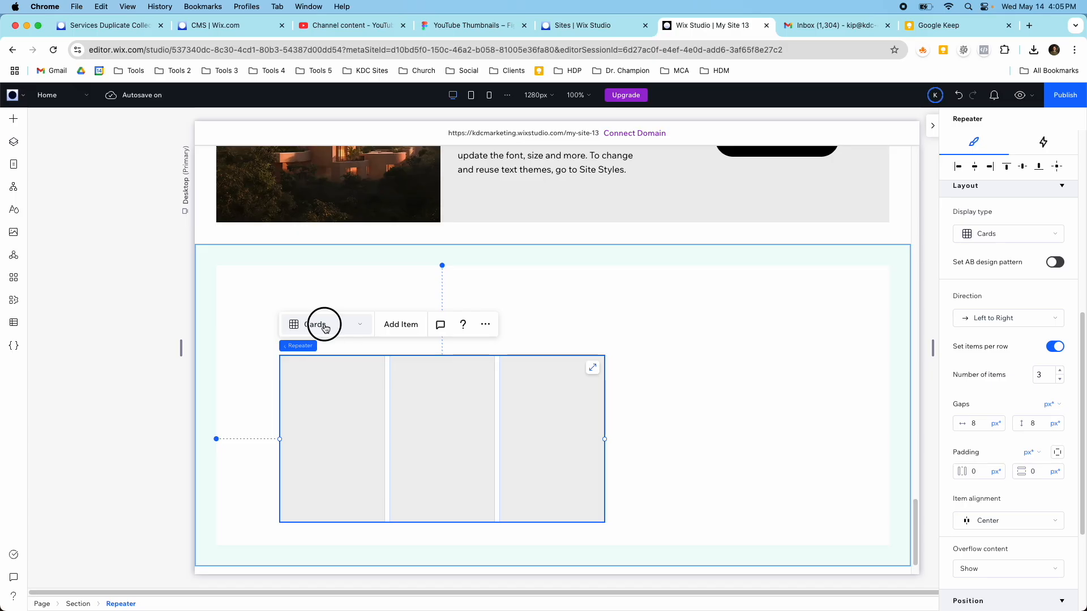
click(315, 346)
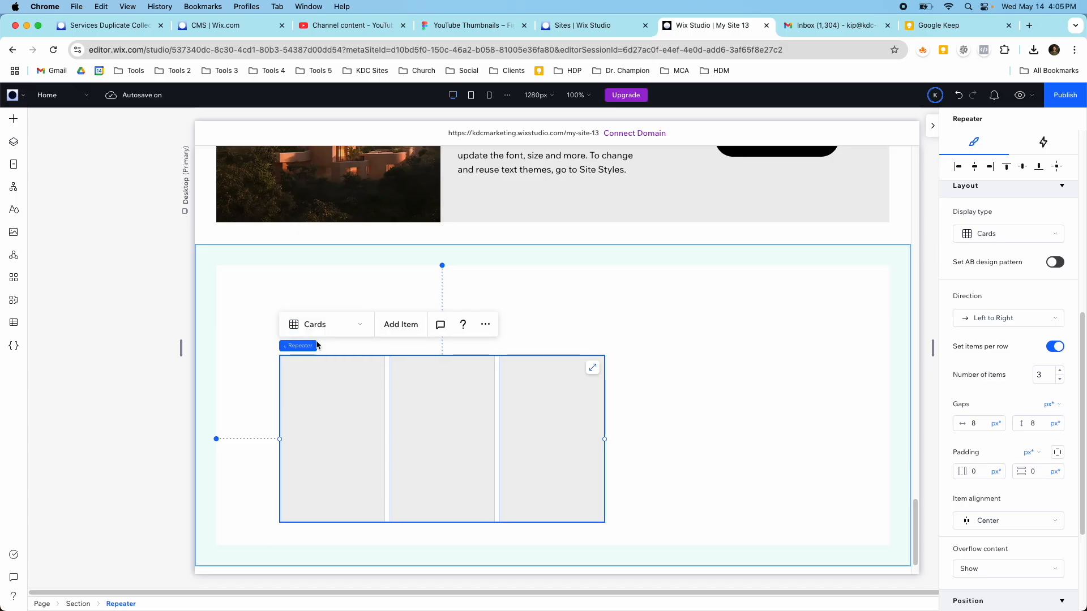
scroll(313, 364, down, 4)
scroll(311, 363, up, 4)
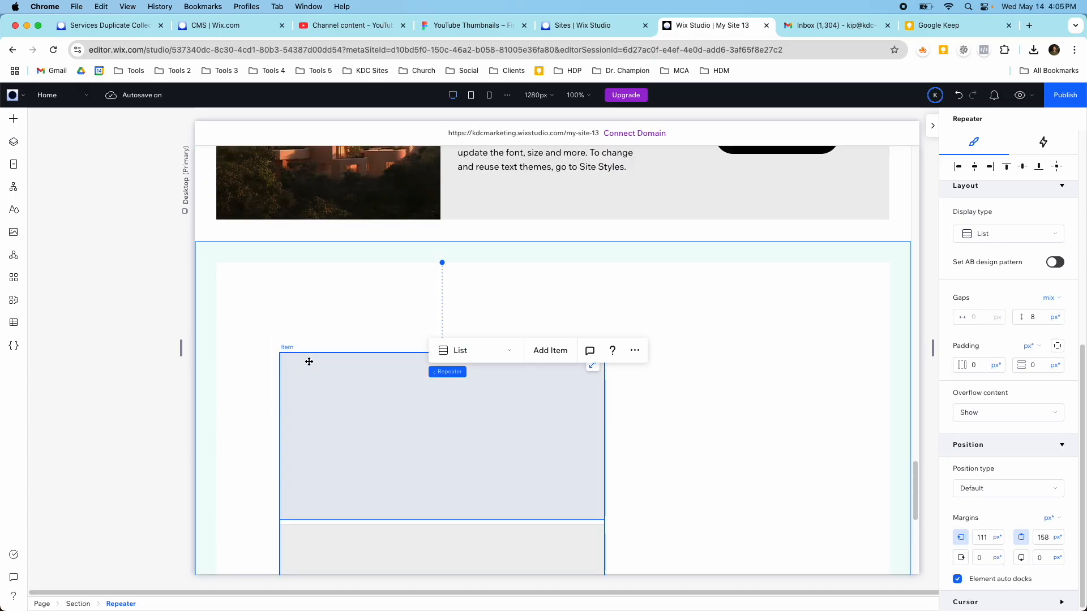
Stretch the list repeater to fill the new section.
scroll(297, 371, down, 1)
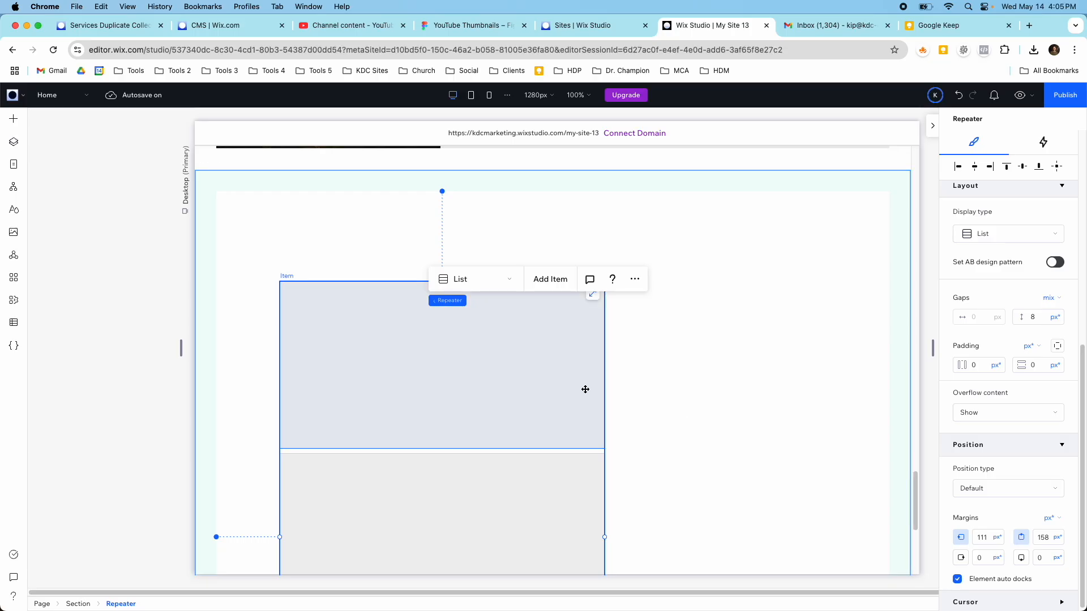
click(591, 295)
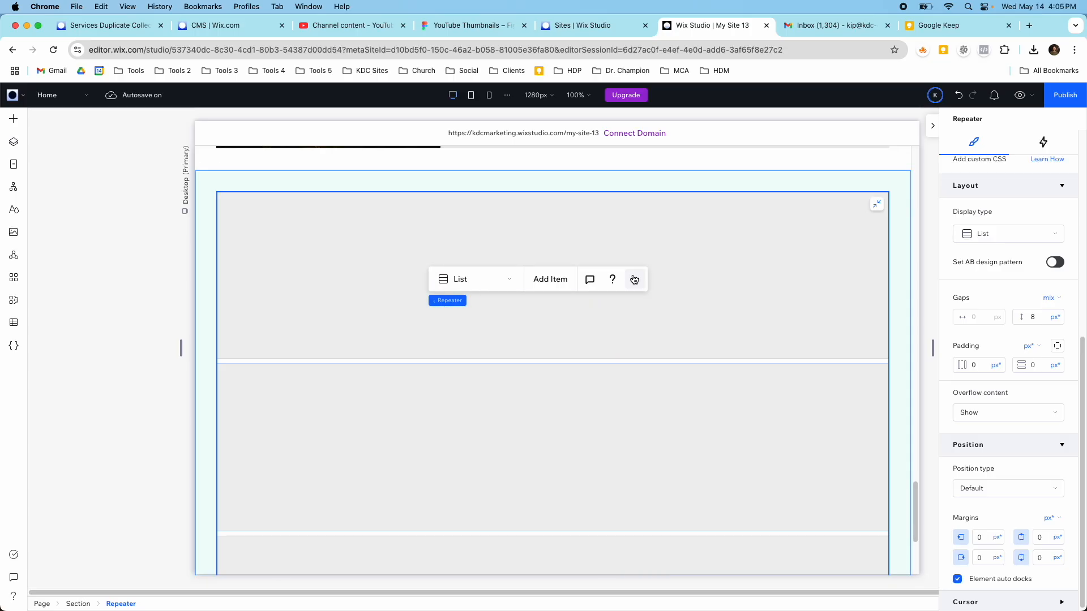
scroll(342, 340, up, 9)
scroll(339, 341, down, 5)
scroll(337, 340, down, 4)
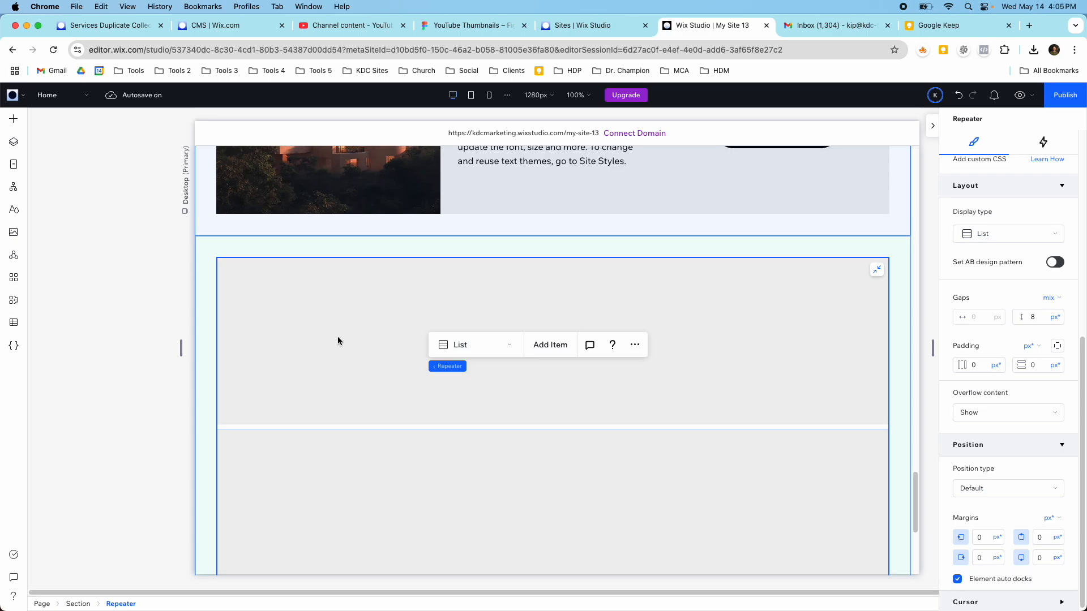
Place a three-column CSS grid in the repeater's first list item and stretch it to fill the item.
click(14, 120)
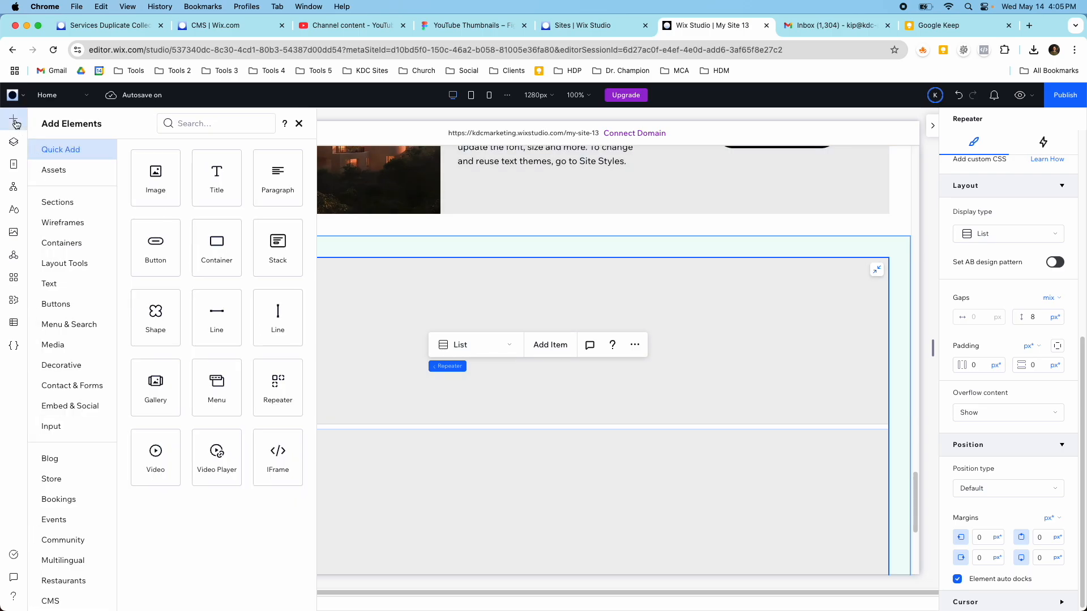
click(67, 262)
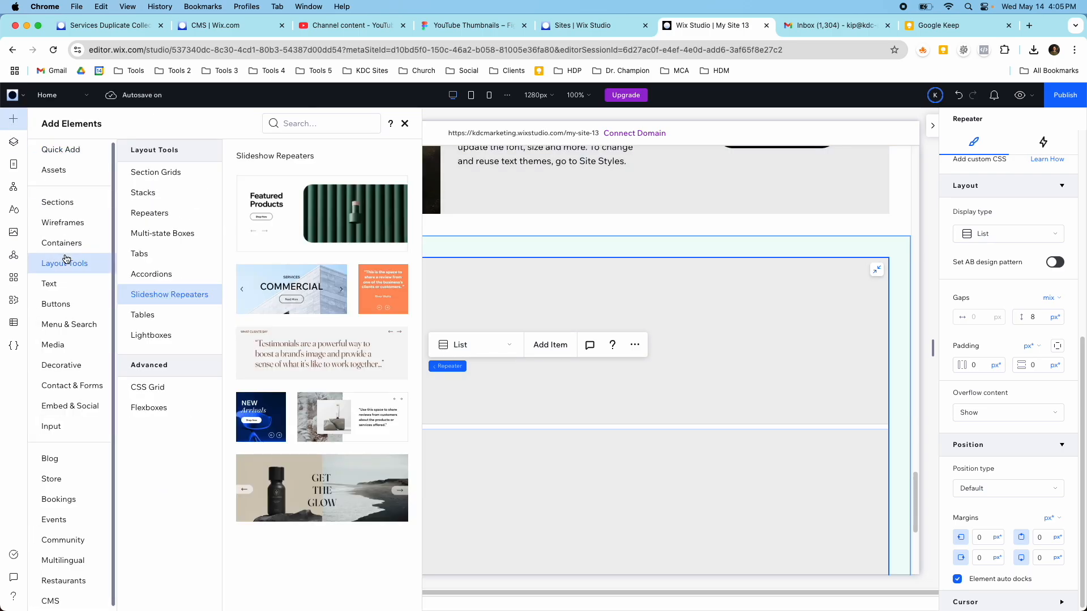
click(151, 394)
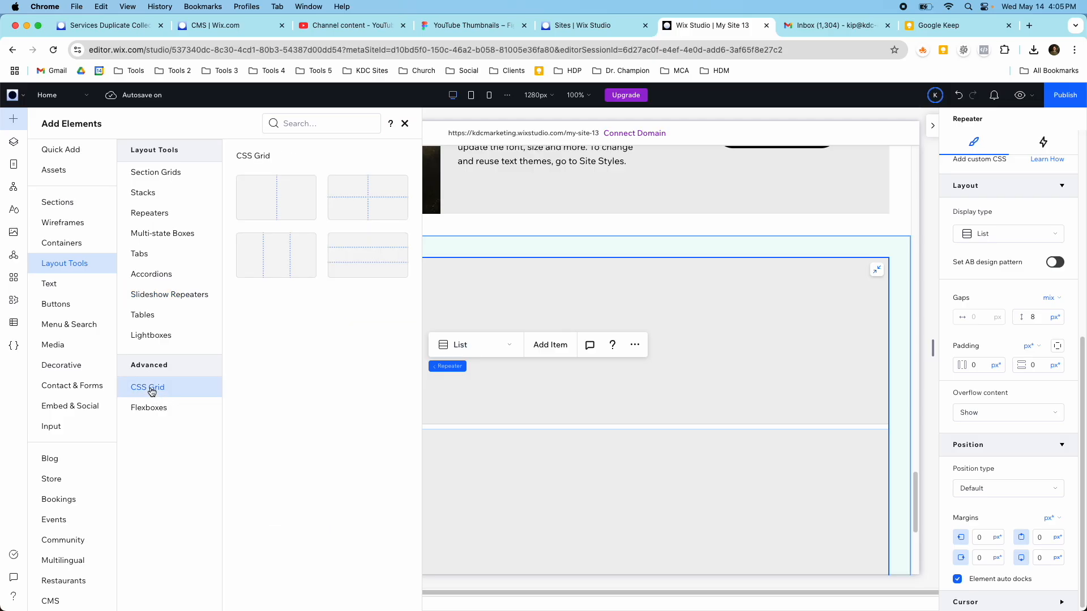
drag(275, 270, 531, 338)
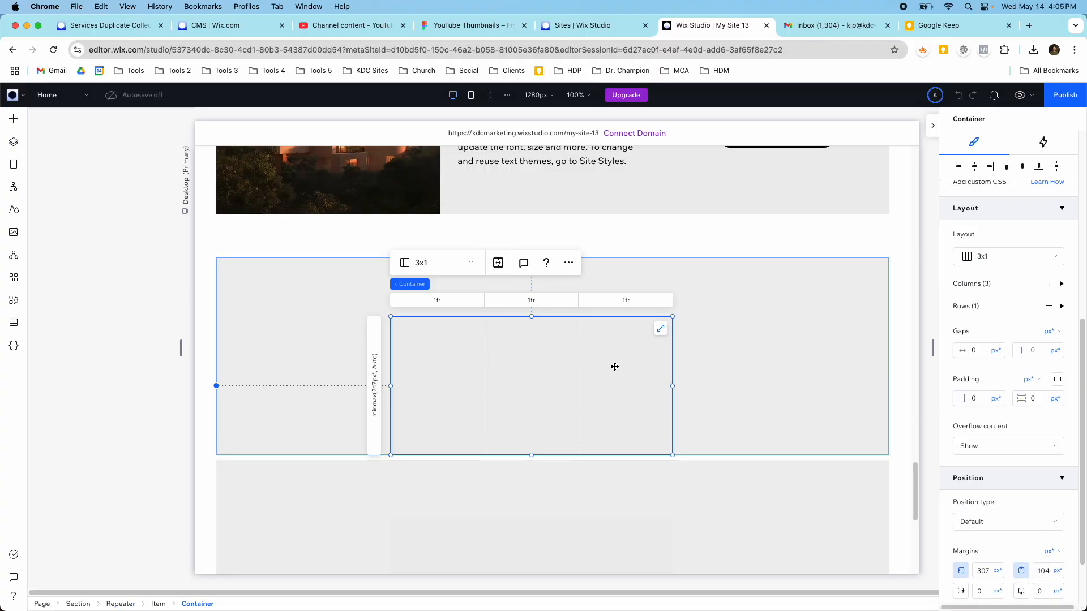
click(661, 330)
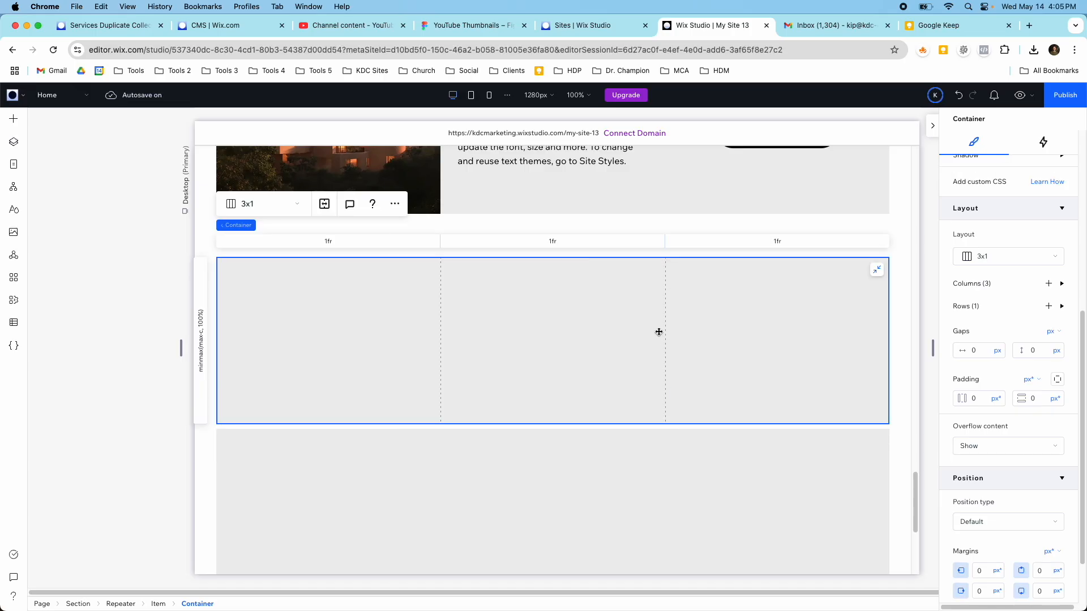
click(545, 454)
scroll(545, 454, down, 3)
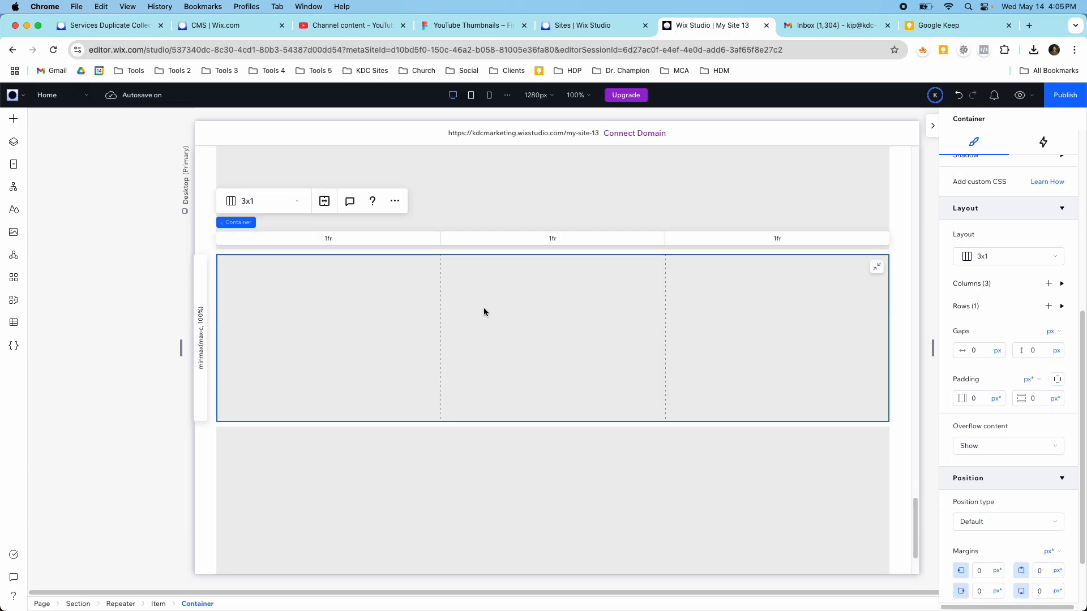
scroll(606, 354, down, 2)
click(573, 393)
scroll(538, 393, up, 4)
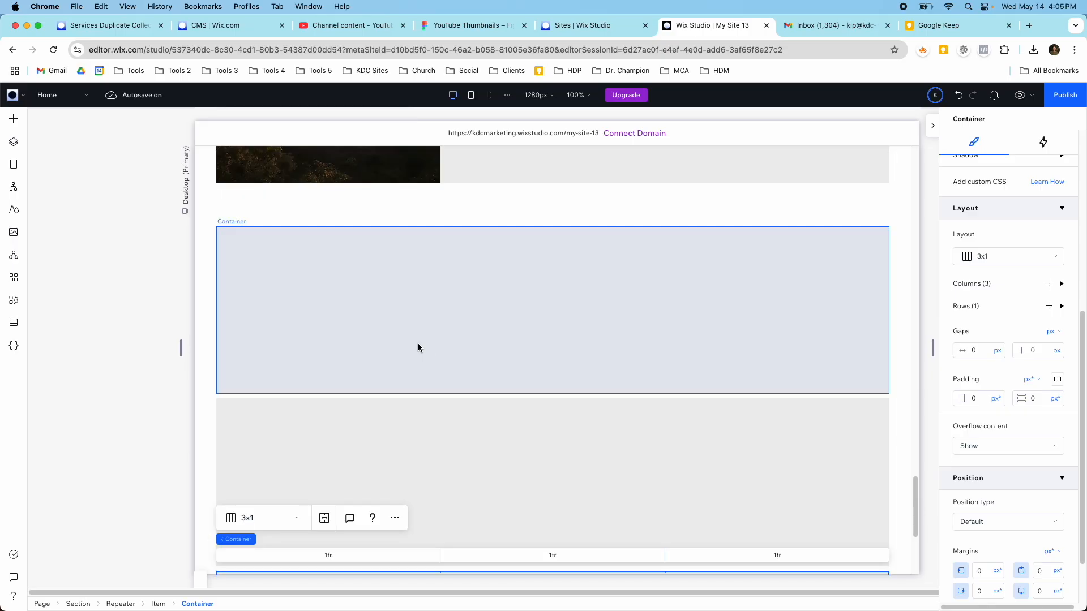
Add an image to the first column of the top item's grid and stretch it to fill the cell.
click(369, 311)
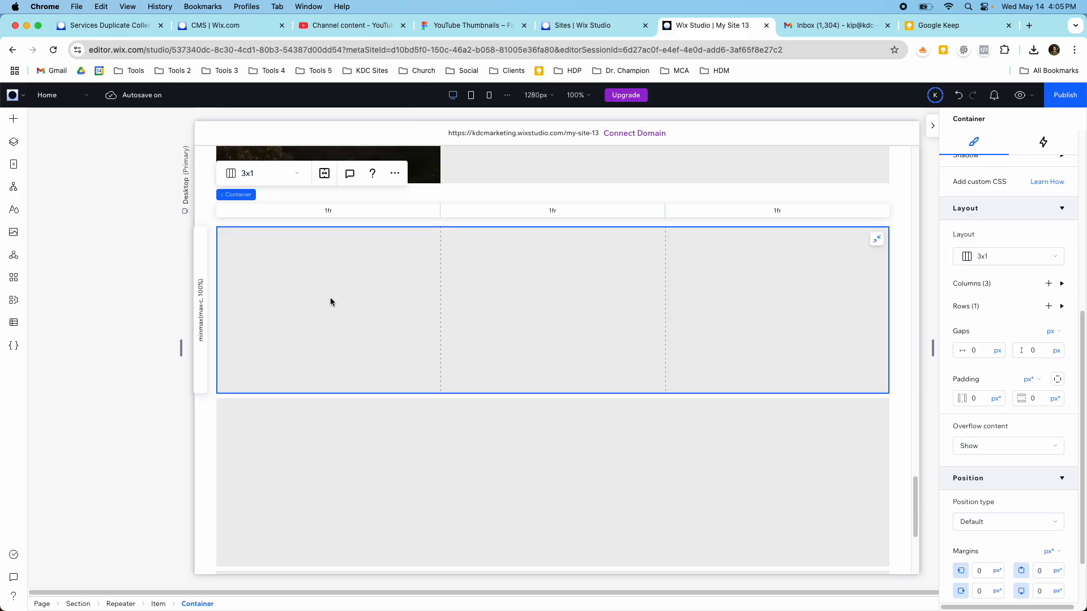
click(14, 118)
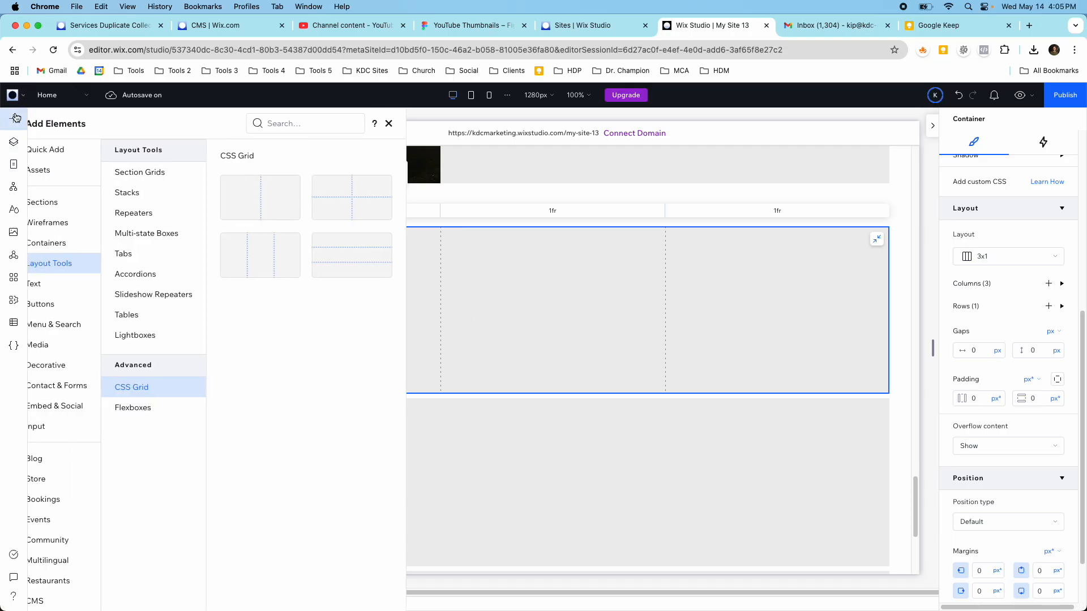
click(57, 150)
drag(156, 175, 344, 294)
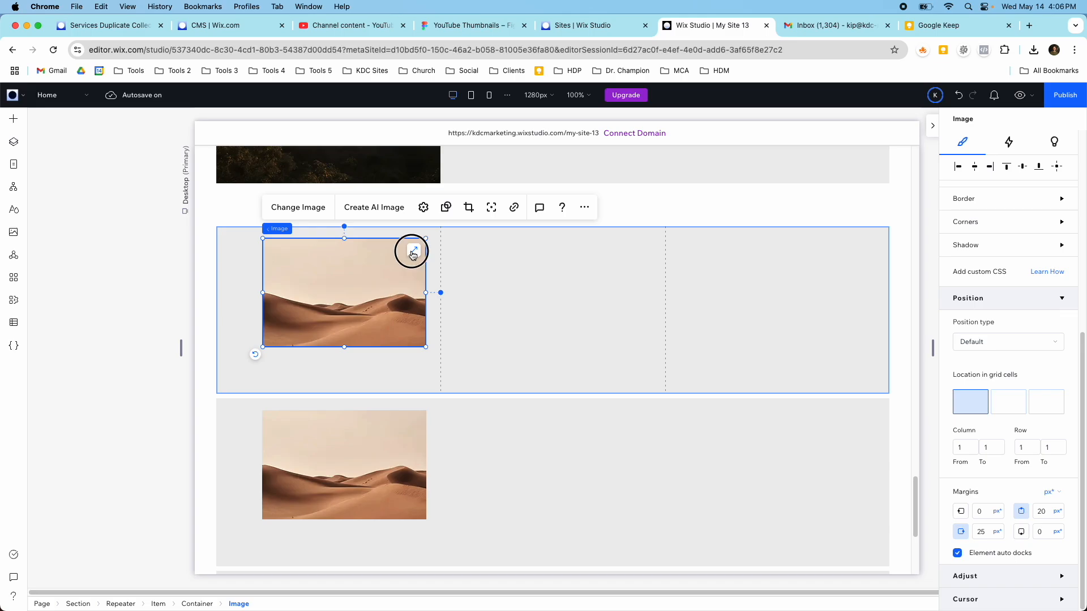
click(412, 252)
scroll(400, 335, down, 3)
scroll(400, 335, down, 2)
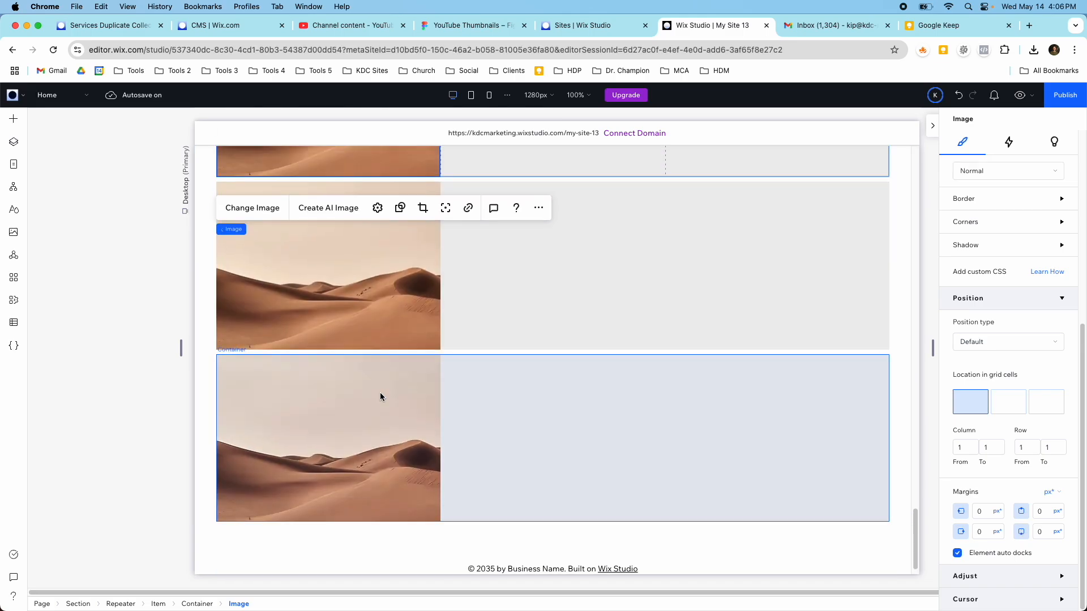
Add a text stack to the grid's middle column and delete the button inside the stack.
scroll(379, 392, up, 5)
scroll(427, 341, up, 4)
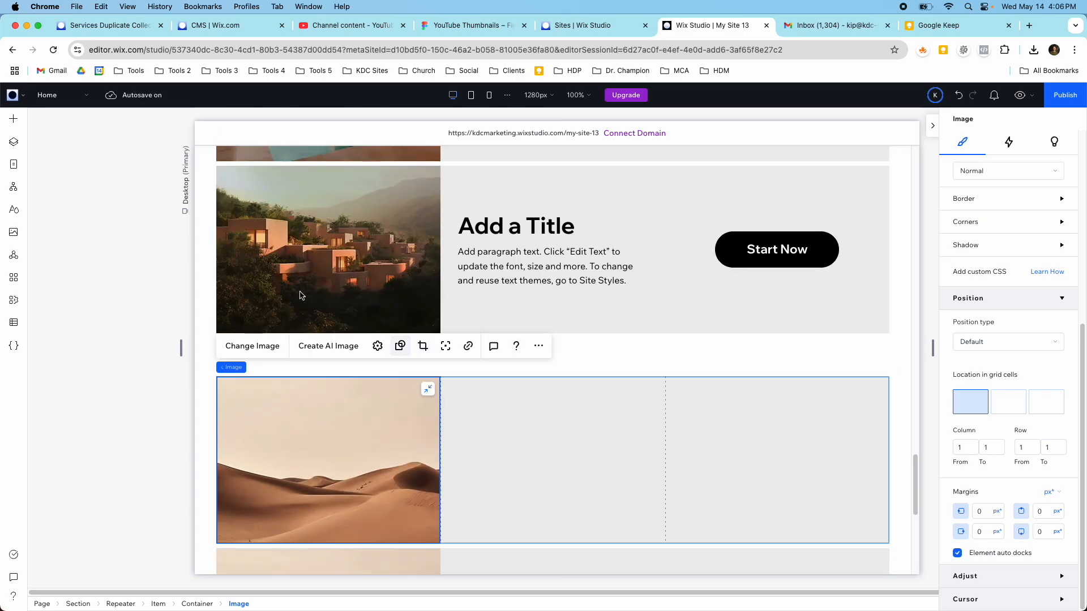
click(13, 118)
drag(277, 247, 545, 498)
click(532, 542)
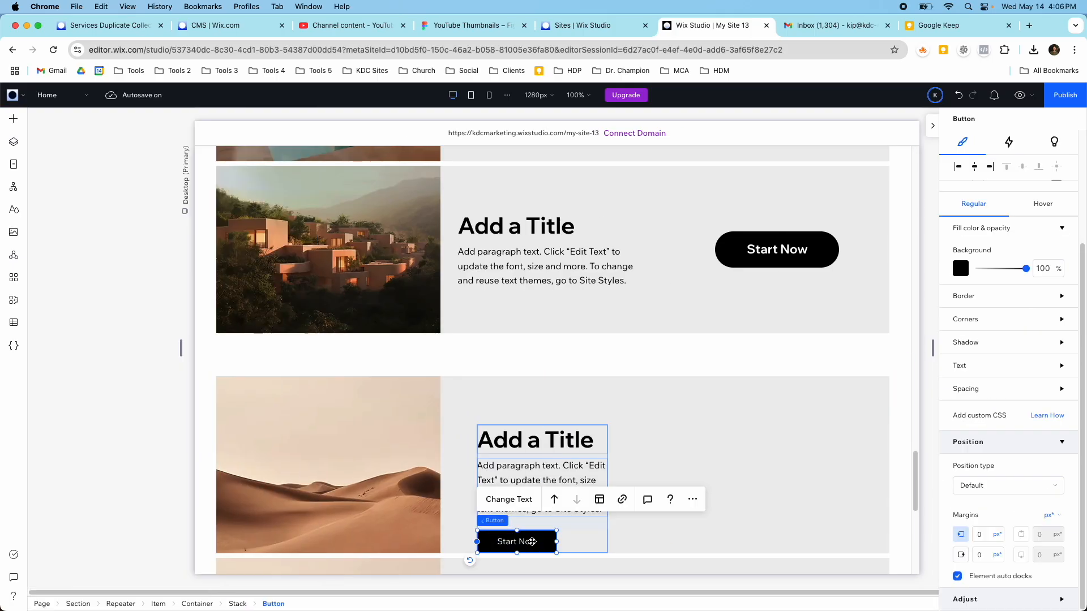
key(Delete)
Widen the title and paragraph stack to about 363 px and centre it in the middle cell.
click(527, 497)
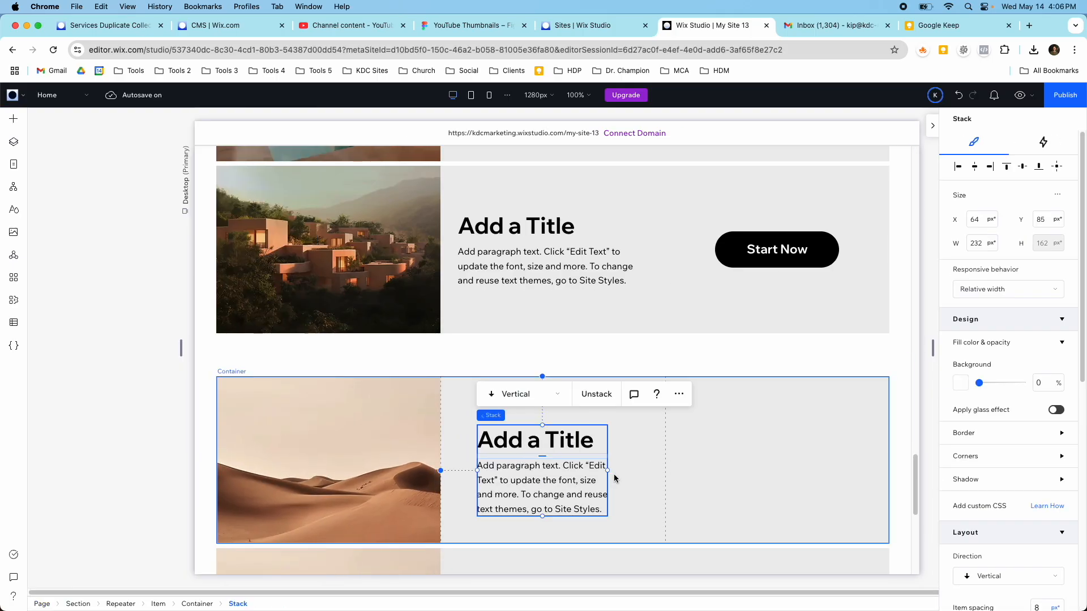
drag(607, 469, 658, 469)
drag(477, 465, 455, 465)
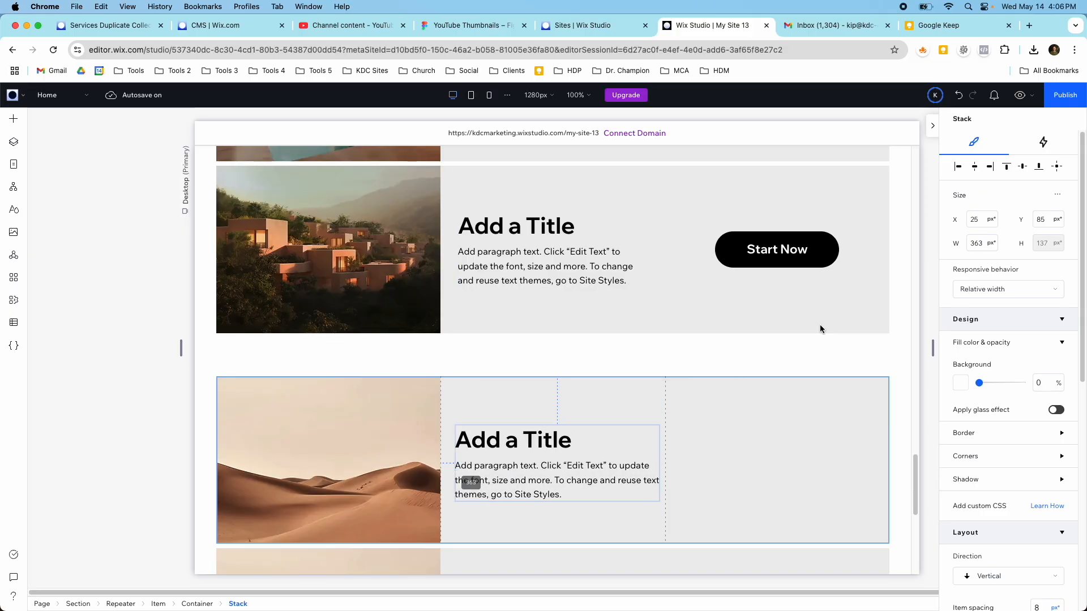
click(1056, 170)
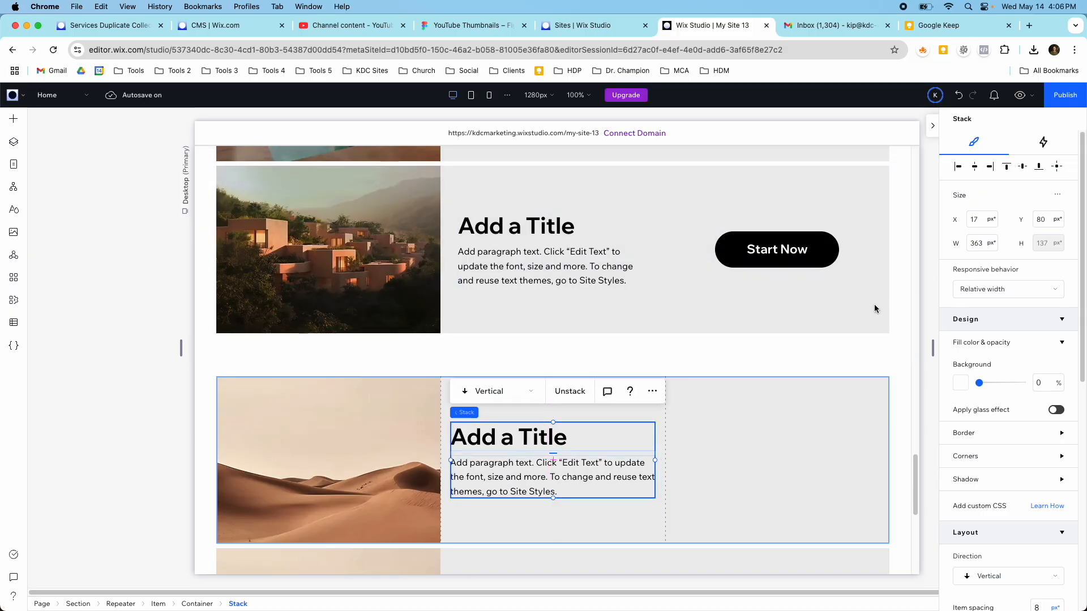
Add a button to the grid's third column and enlarge it to about 214 by 63 px.
click(15, 122)
drag(156, 247, 753, 465)
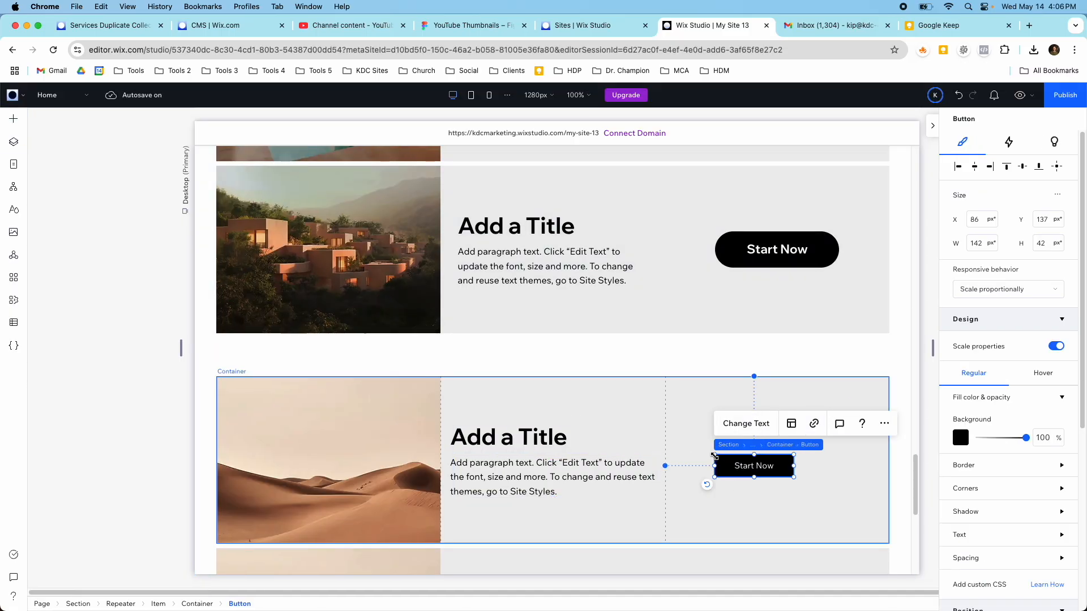
drag(714, 455, 743, 474)
Set the new button's text theme to Heading 6.
click(985, 537)
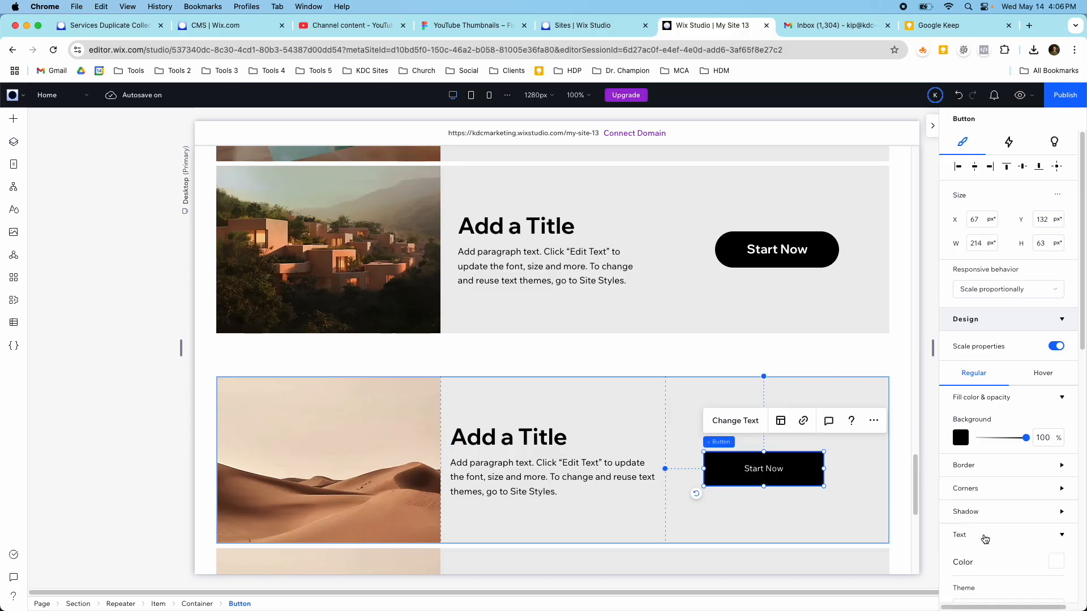
scroll(983, 553, down, 2)
click(983, 508)
click(972, 486)
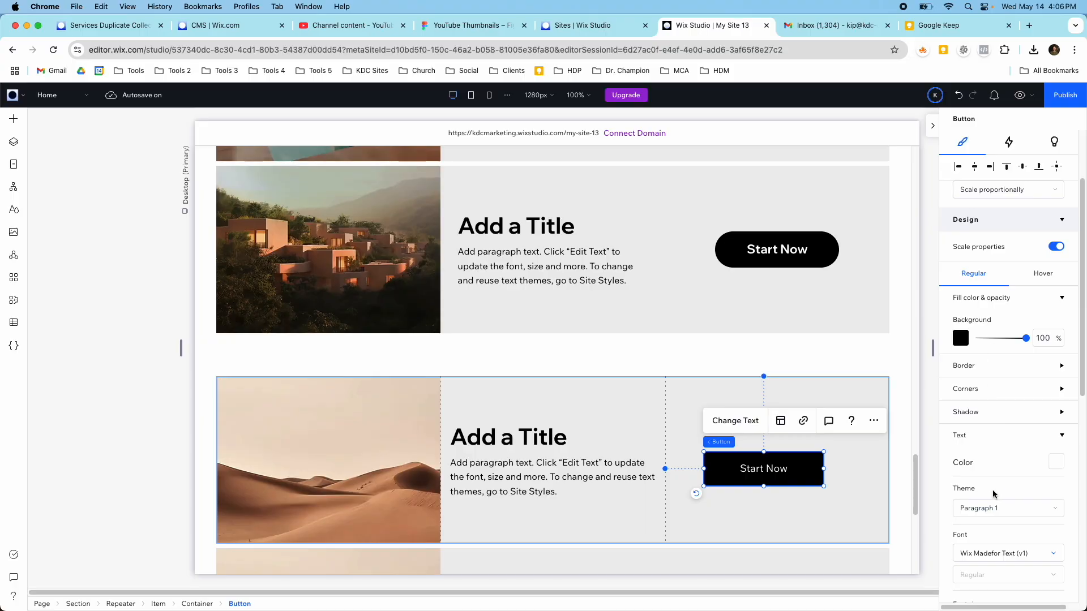
click(992, 507)
click(956, 485)
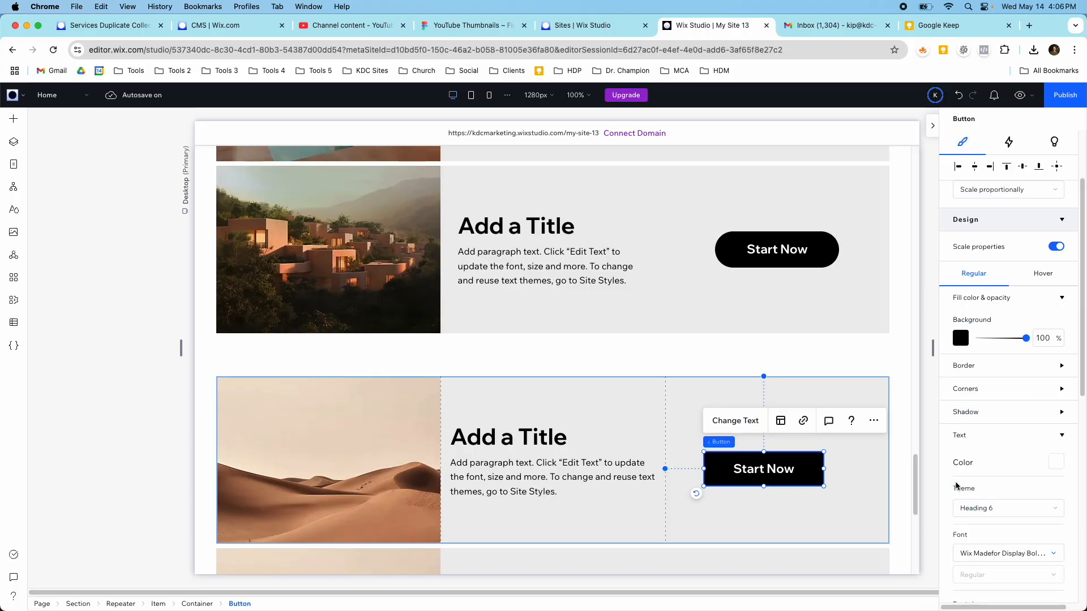
Set the button's corner radius to 50 px and centre the button in the third cell.
click(989, 391)
click(964, 428)
text(50)
key(Return)
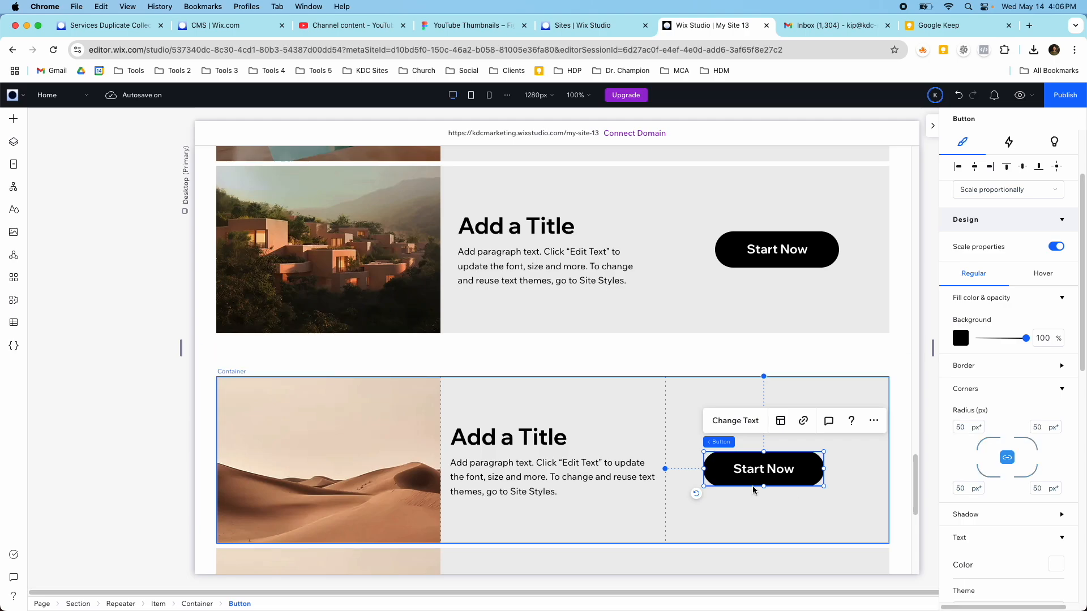
click(1063, 170)
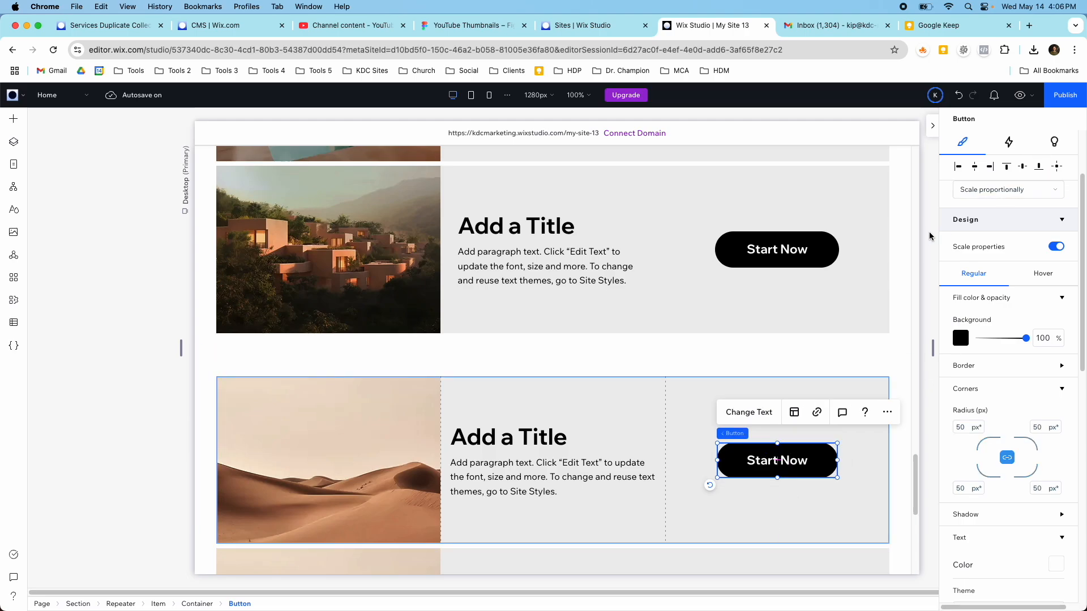
Compare the new list repeater's items with the example image list repeater above it.
click(819, 365)
scroll(819, 365, down, 3)
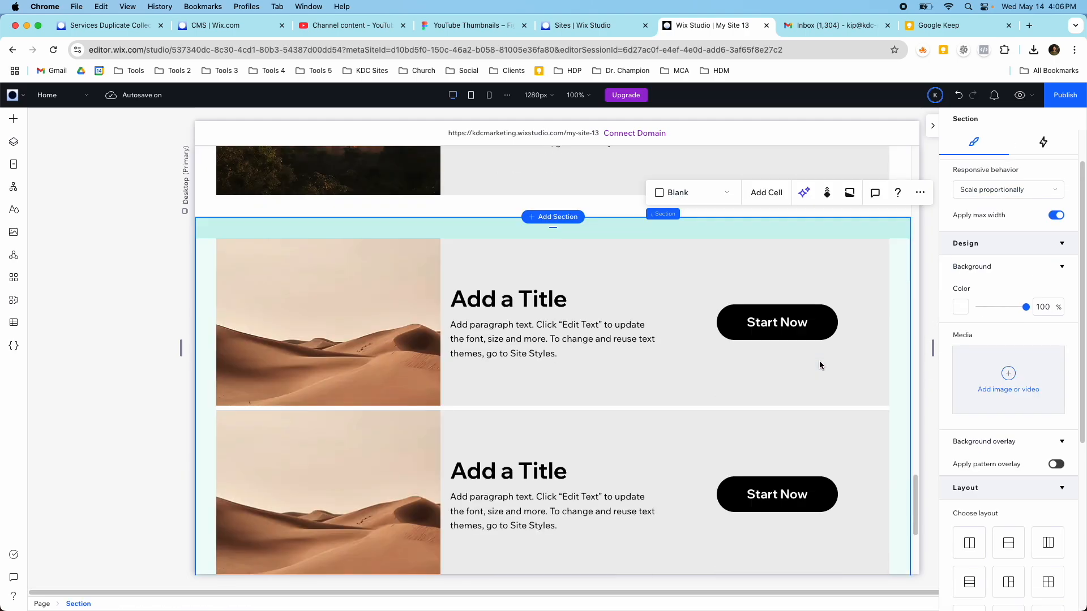
click(628, 331)
scroll(556, 354, down, 1)
scroll(557, 356, down, 4)
scroll(557, 356, up, 13)
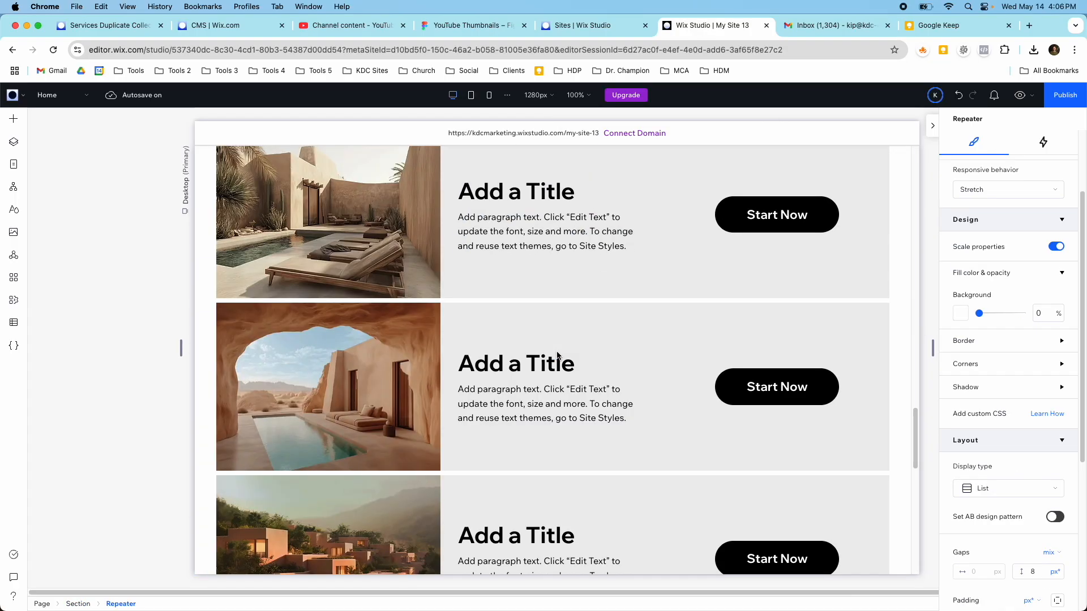
scroll(557, 356, down, 6)
scroll(620, 355, down, 3)
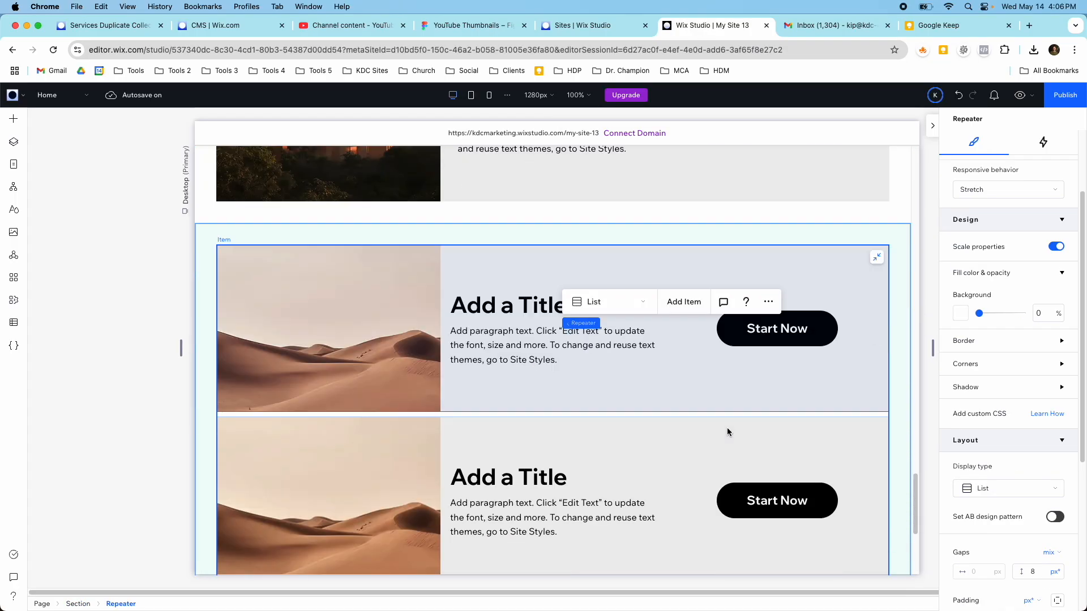
Replace the first list item's image with the Wix media photo of the desert house pool and loungers.
click(339, 324)
click(339, 324)
click(338, 325)
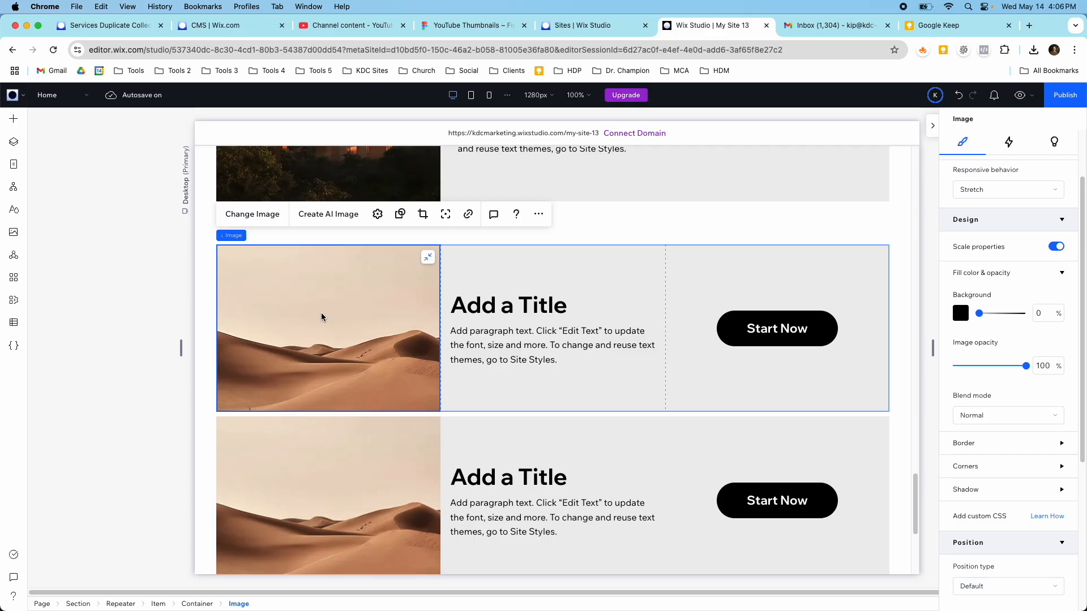
click(258, 215)
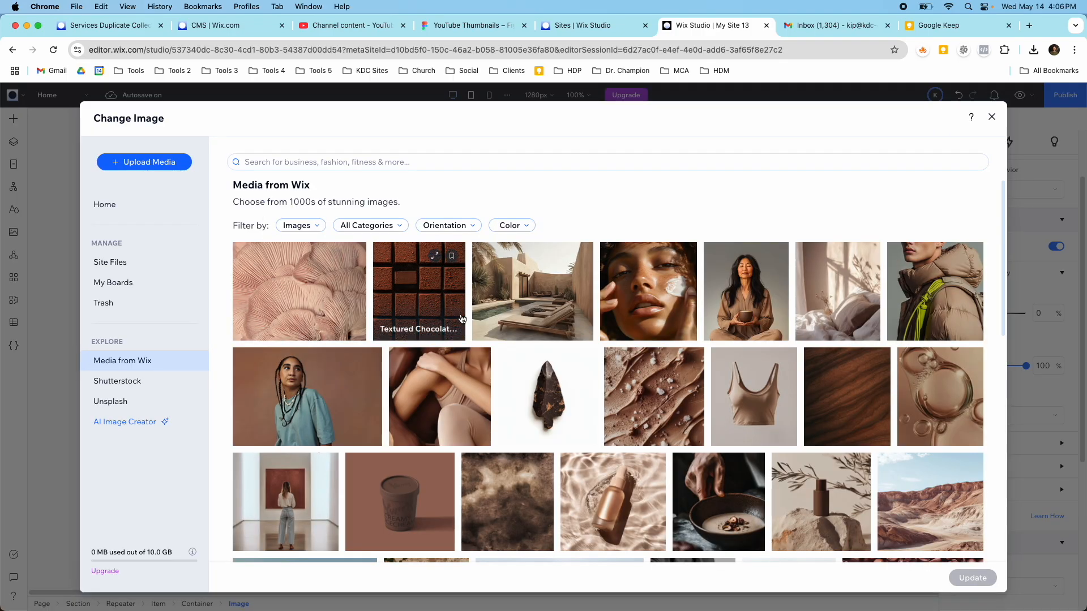
click(516, 312)
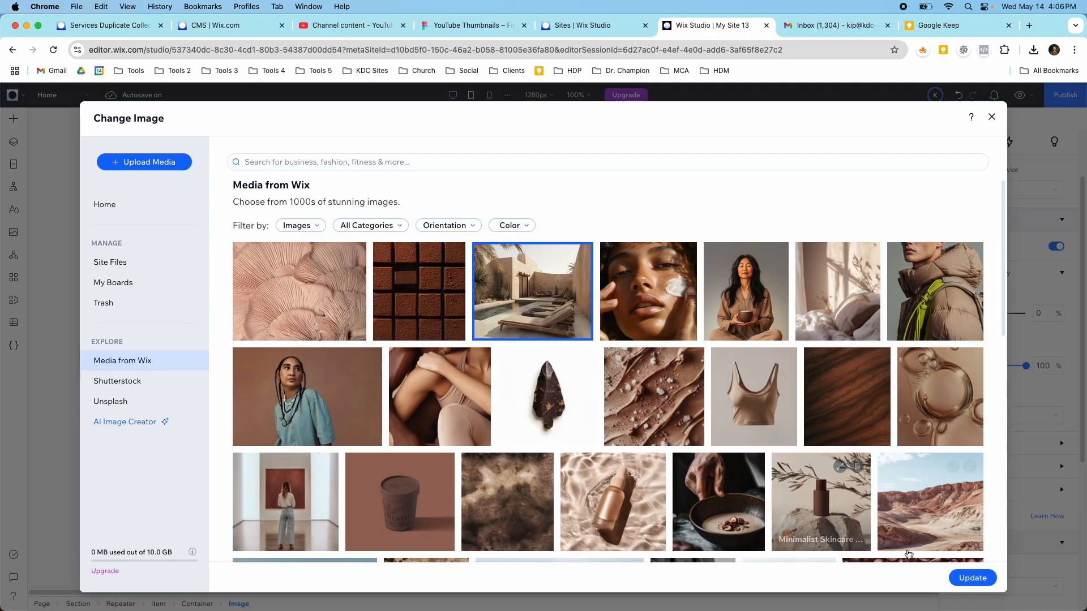
click(972, 577)
Replace the second list item's image with the Wix media photo of the arched stone patio with a pool.
click(346, 475)
click(347, 476)
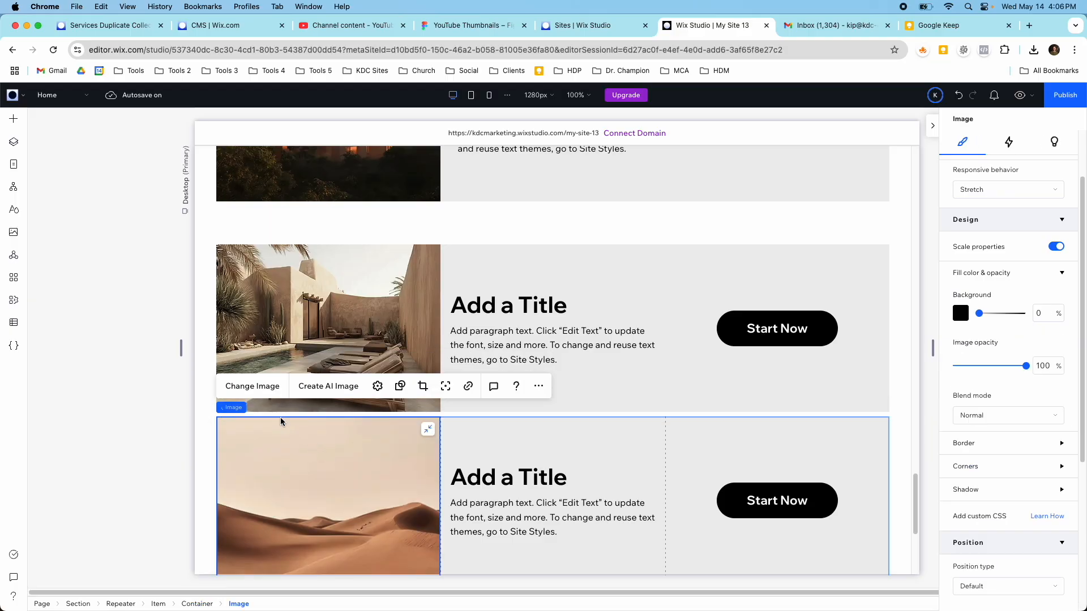
click(238, 388)
scroll(449, 381, down, 10)
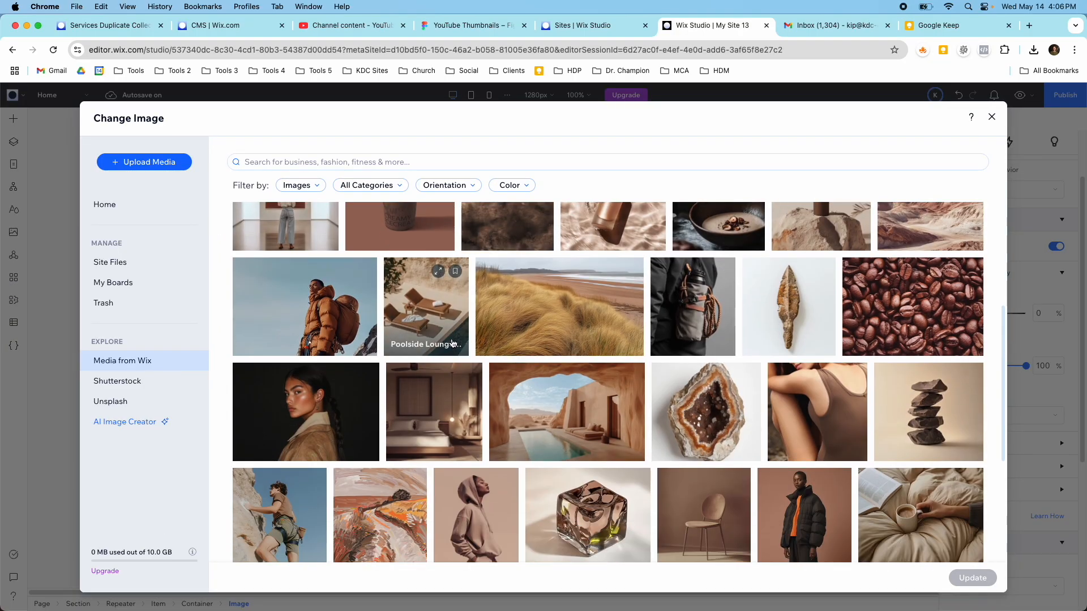
click(543, 407)
click(972, 578)
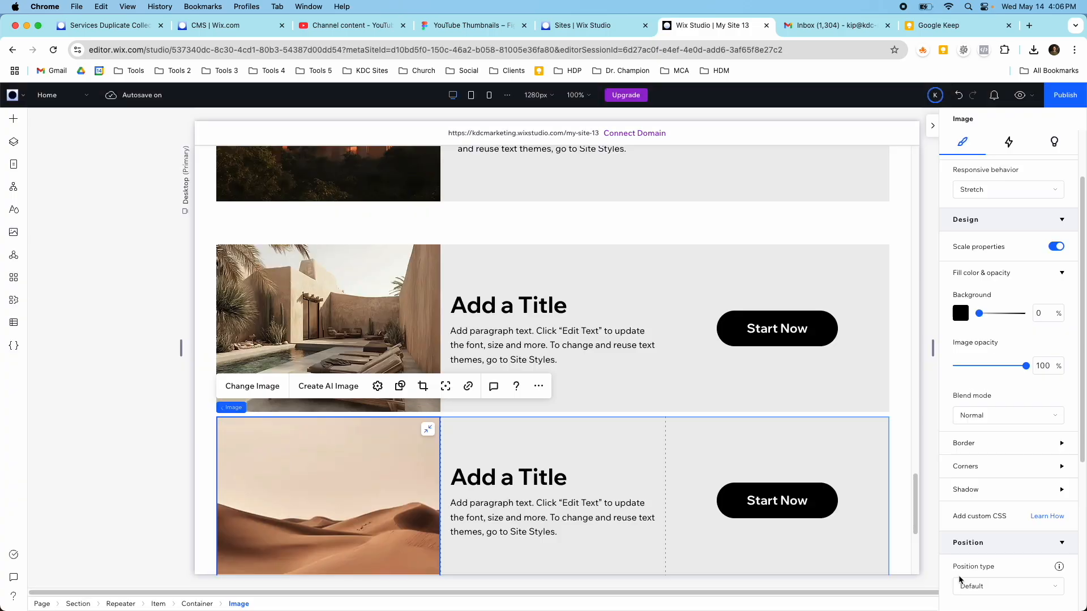
Replace the third list item's image with the Wix media photo "Modern Apartments in Nature".
scroll(418, 436, down, 3)
click(332, 452)
click(333, 452)
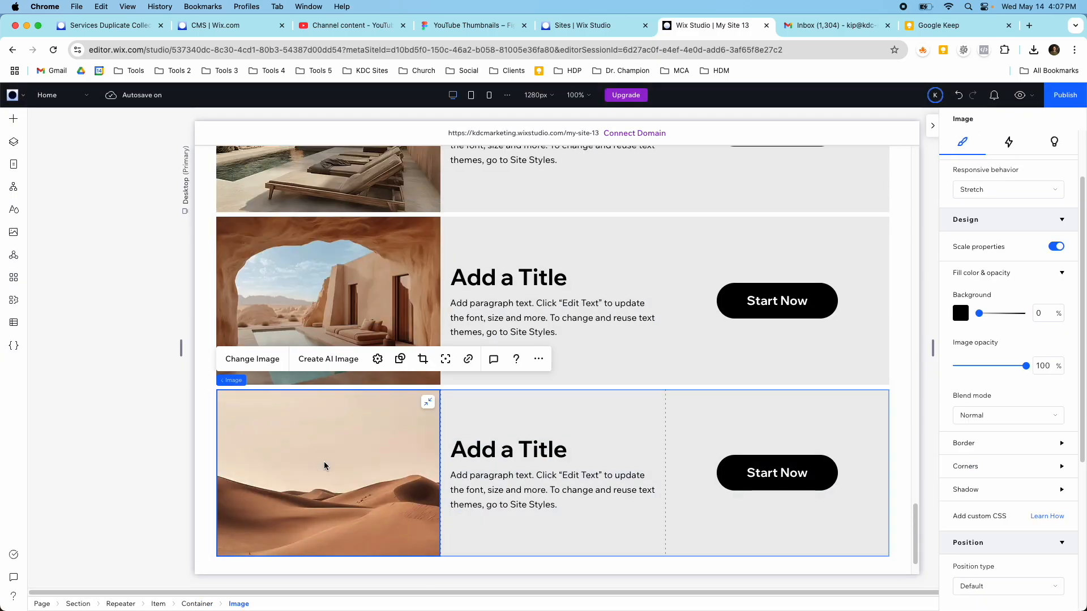
click(250, 357)
scroll(446, 415, down, 10)
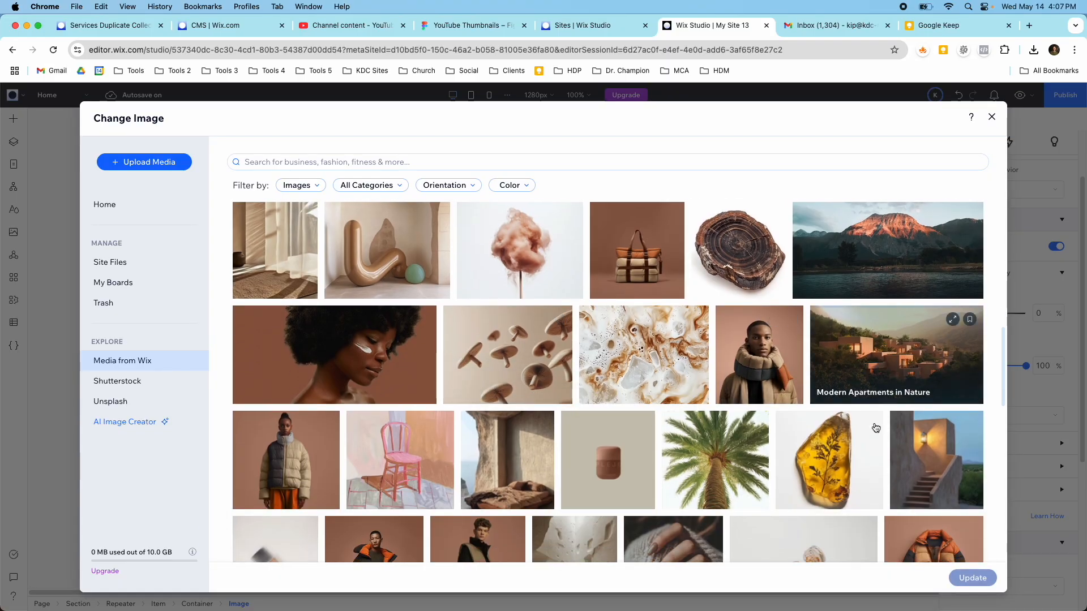
click(896, 356)
click(973, 578)
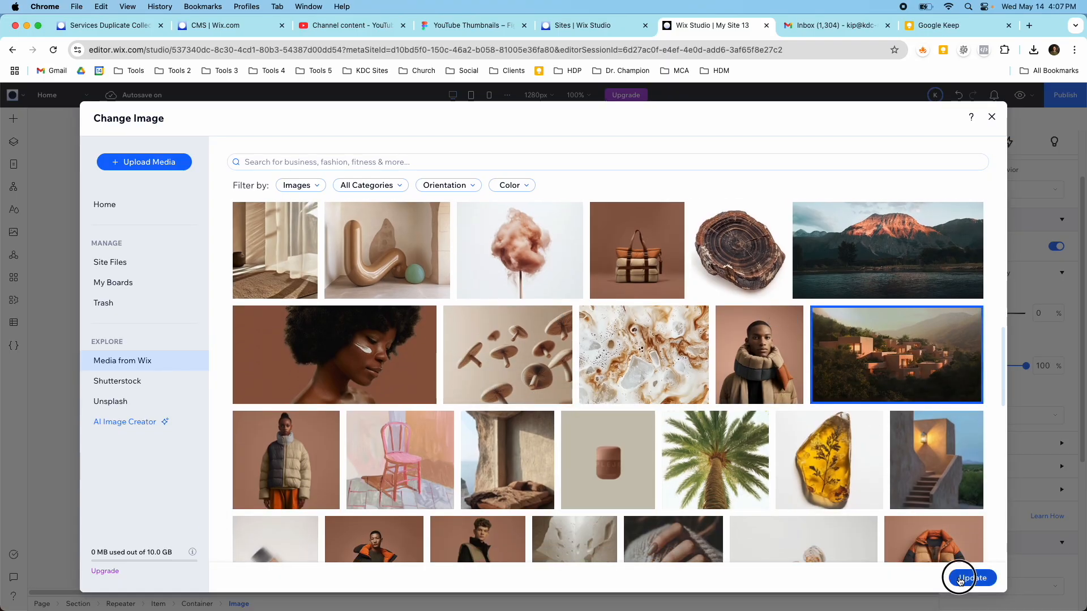
Review the page's sections, checking the recreated image list against the example list and looking over the grid sections near the page start.
scroll(691, 497, up, 3)
scroll(570, 427, down, 6)
scroll(608, 461, up, 7)
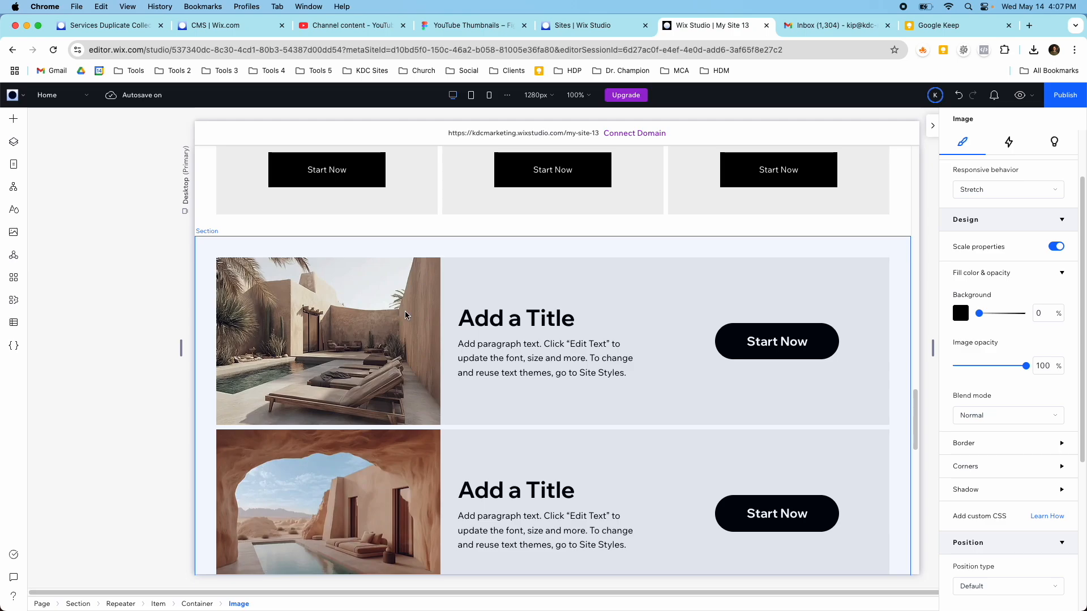
scroll(536, 332, down, 1)
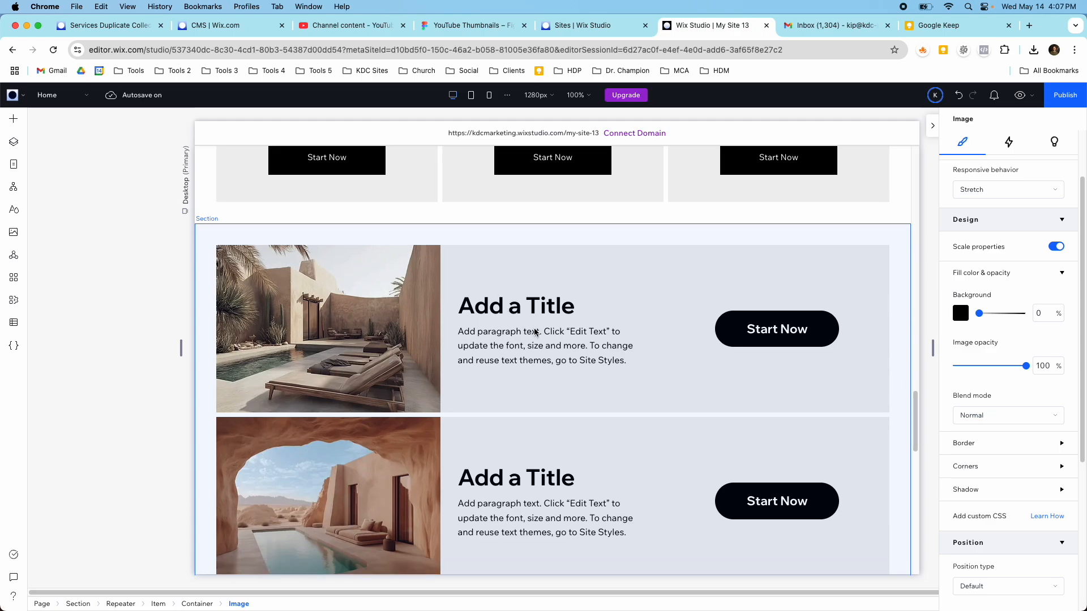
scroll(453, 449, down, 8)
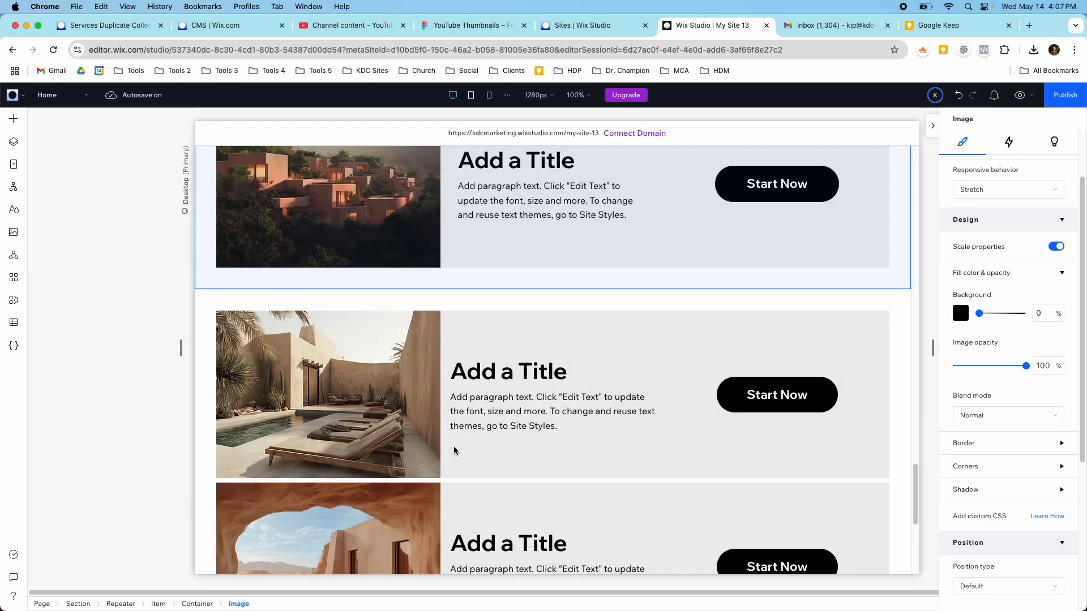
scroll(454, 450, up, 15)
scroll(453, 450, up, 4)
scroll(453, 450, down, 10)
scroll(453, 450, up, 3)
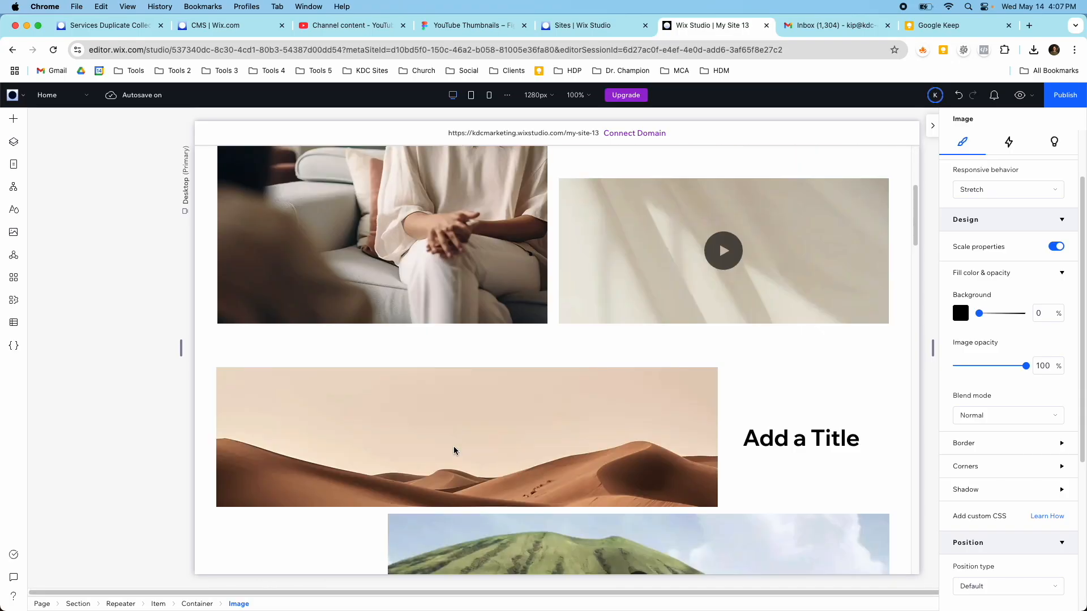
scroll(453, 450, up, 4)
scroll(454, 450, down, 6)
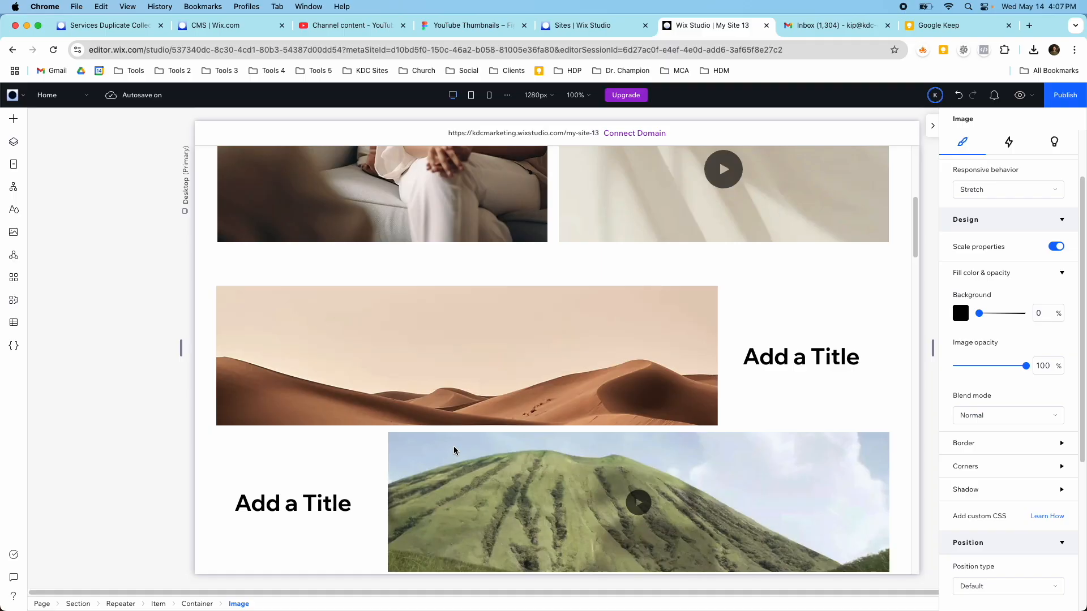
Examine the layout types of the Building Connections section grid and the Section Grids presets among the layout tools.
scroll(453, 450, up, 5)
click(460, 352)
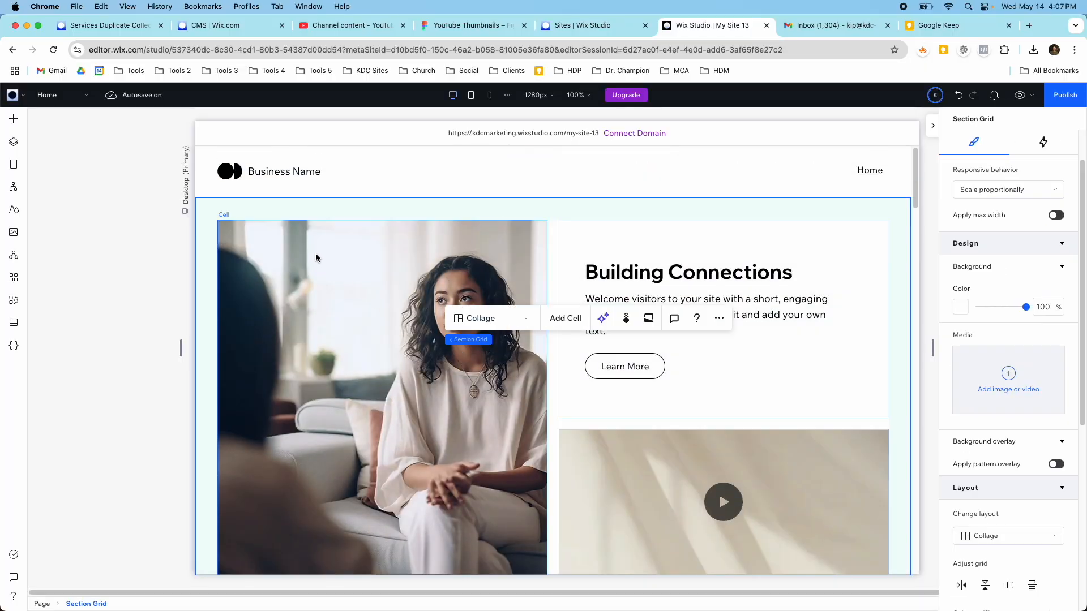
click(484, 318)
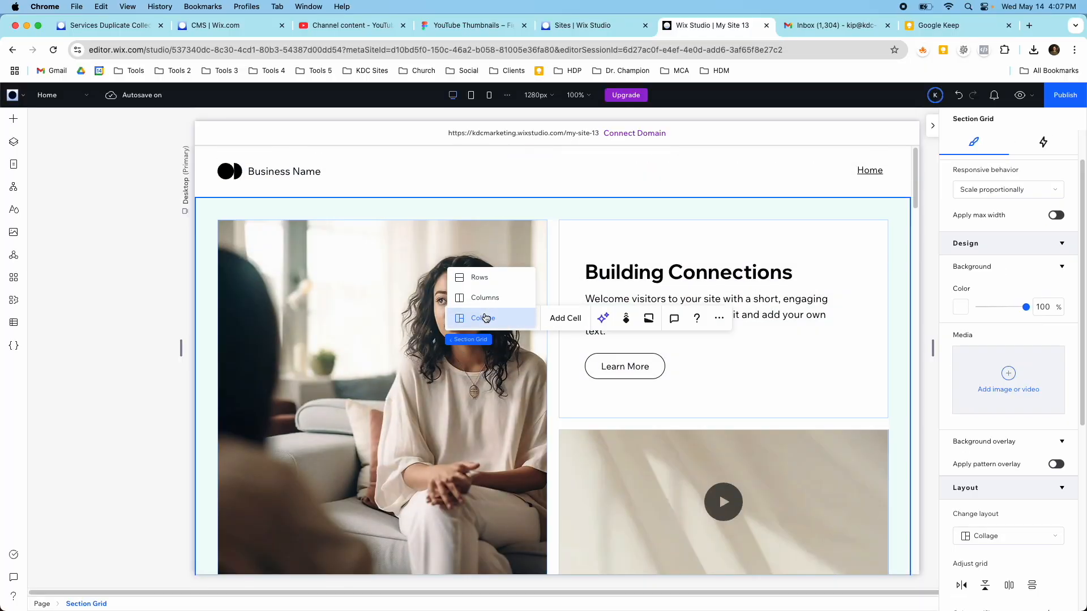
click(14, 120)
click(67, 263)
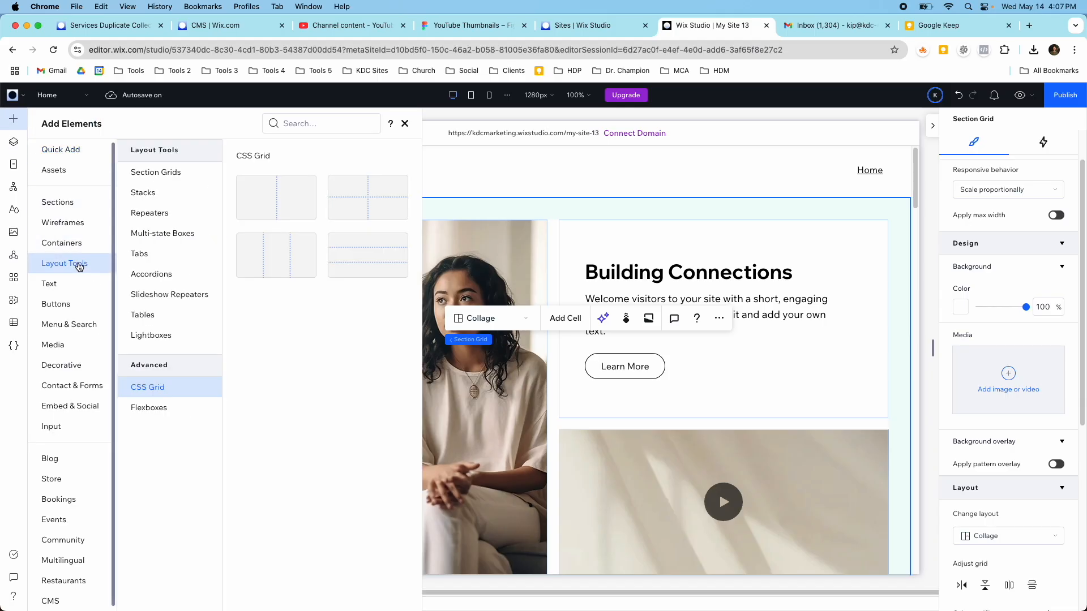
click(165, 176)
scroll(259, 278, down, 3)
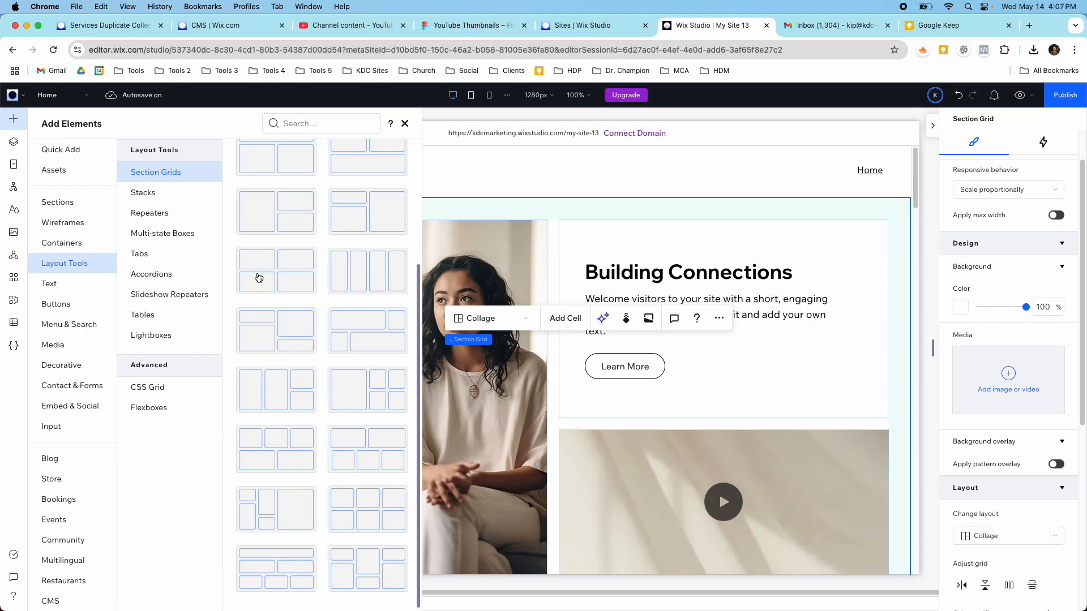
scroll(542, 401, down, 10)
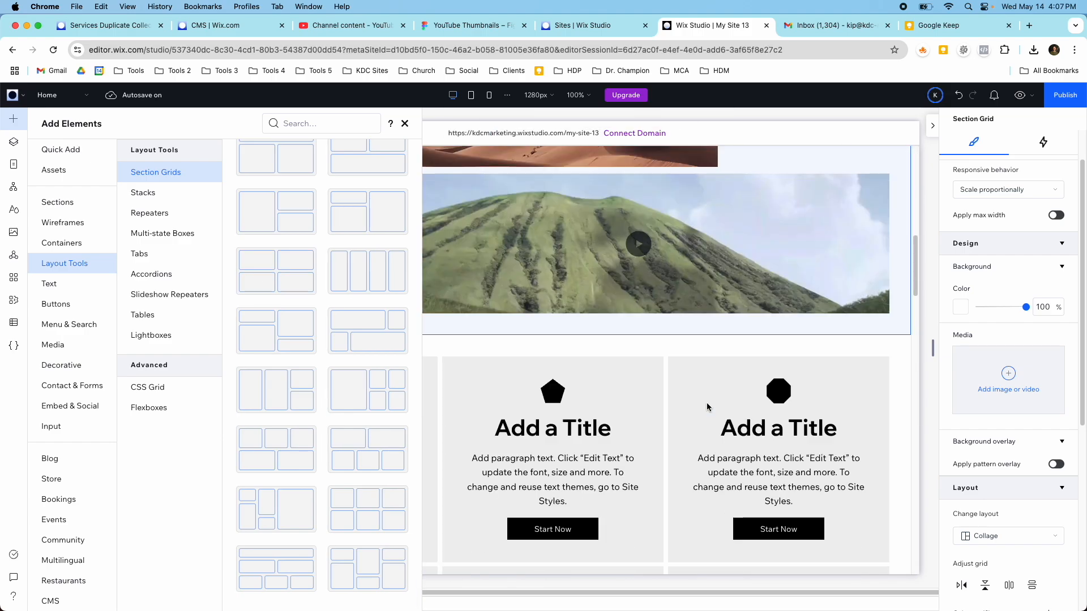
Inspect the first card repeater's display types and its layout settings for direction, items per row, gaps and padding.
click(697, 359)
scroll(570, 381, down, 5)
scroll(509, 379, up, 2)
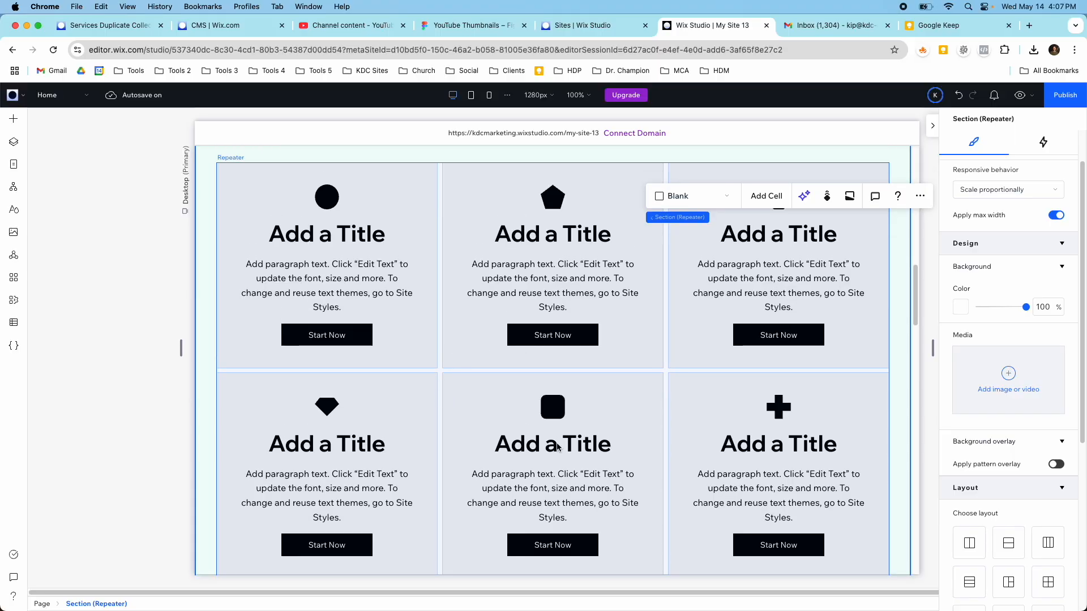
click(361, 294)
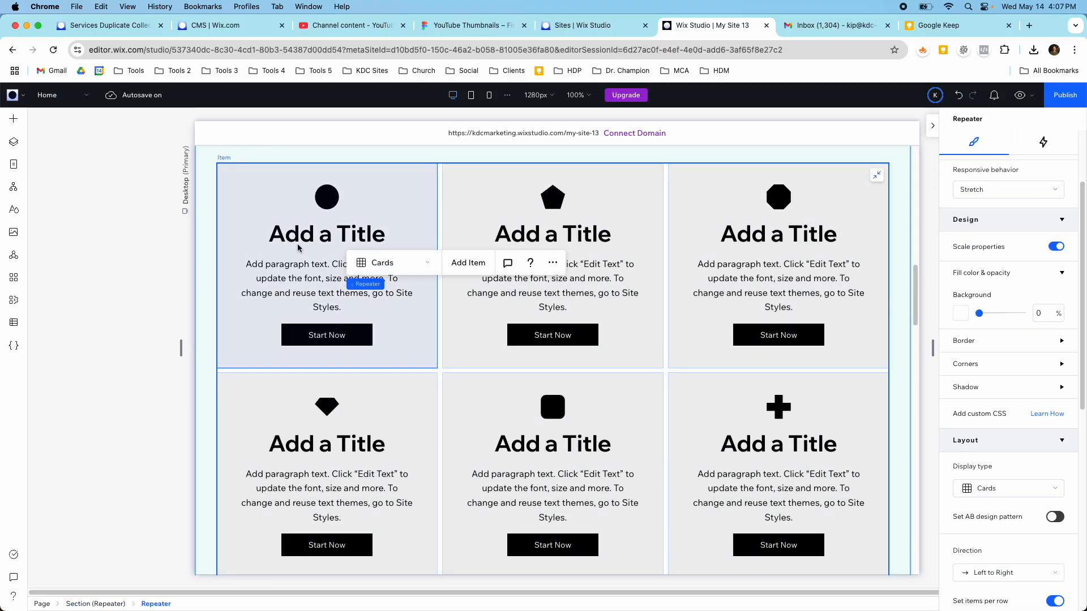
click(385, 263)
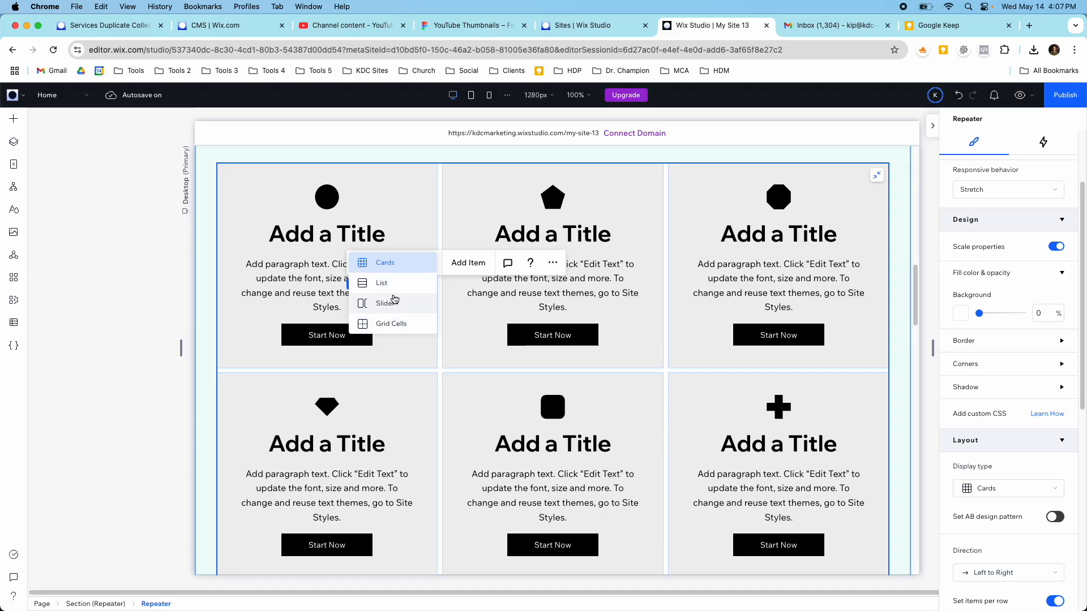
click(1002, 459)
scroll(1005, 465, down, 5)
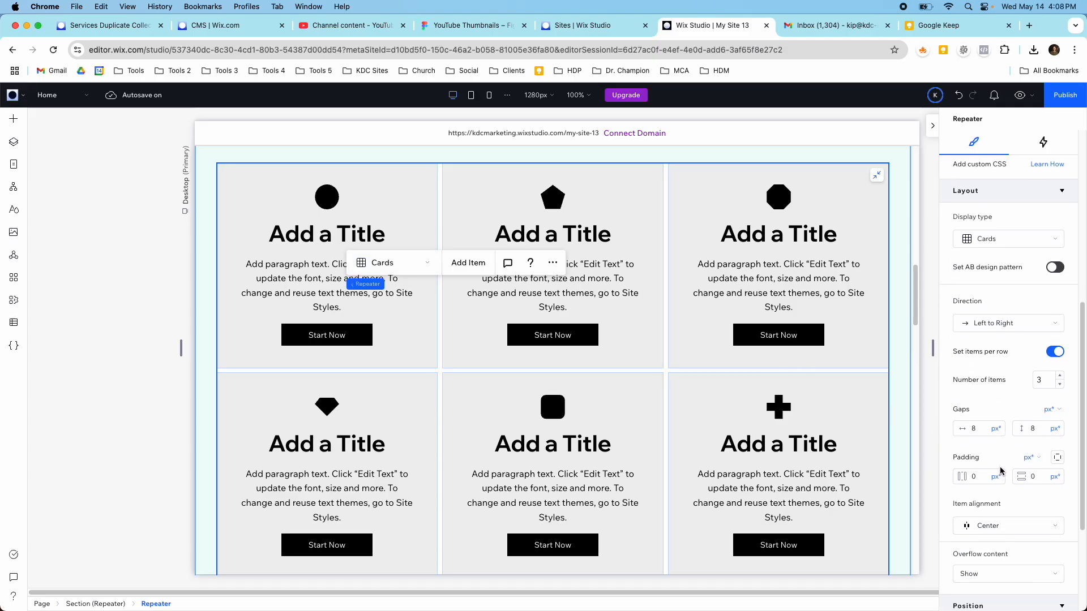
Try other numbers of items per row on the card repeater and return the number to 3.
click(1059, 376)
click(1060, 386)
click(1060, 385)
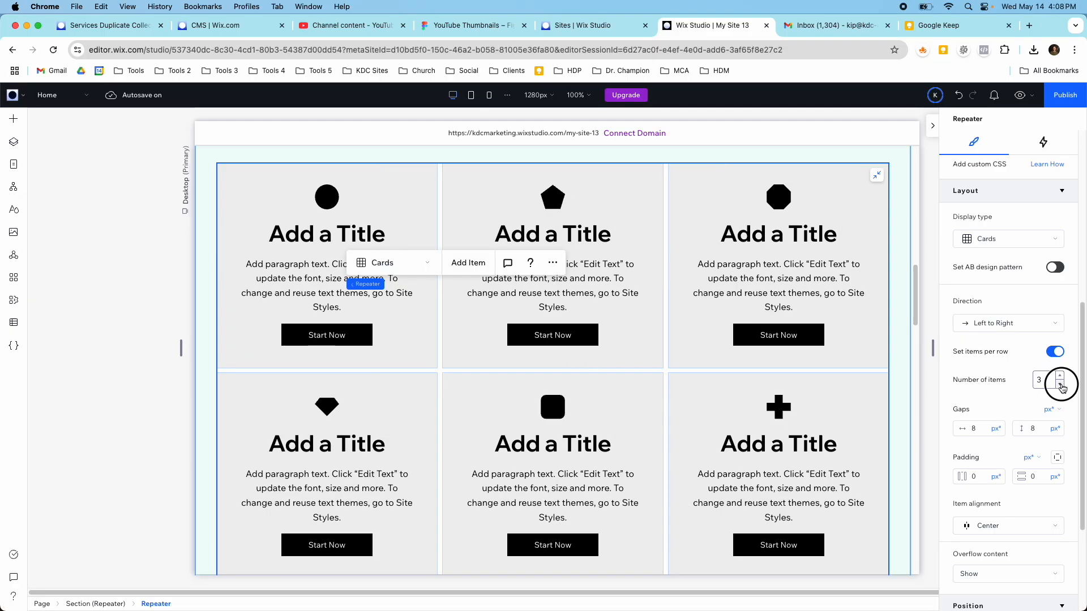
click(1060, 376)
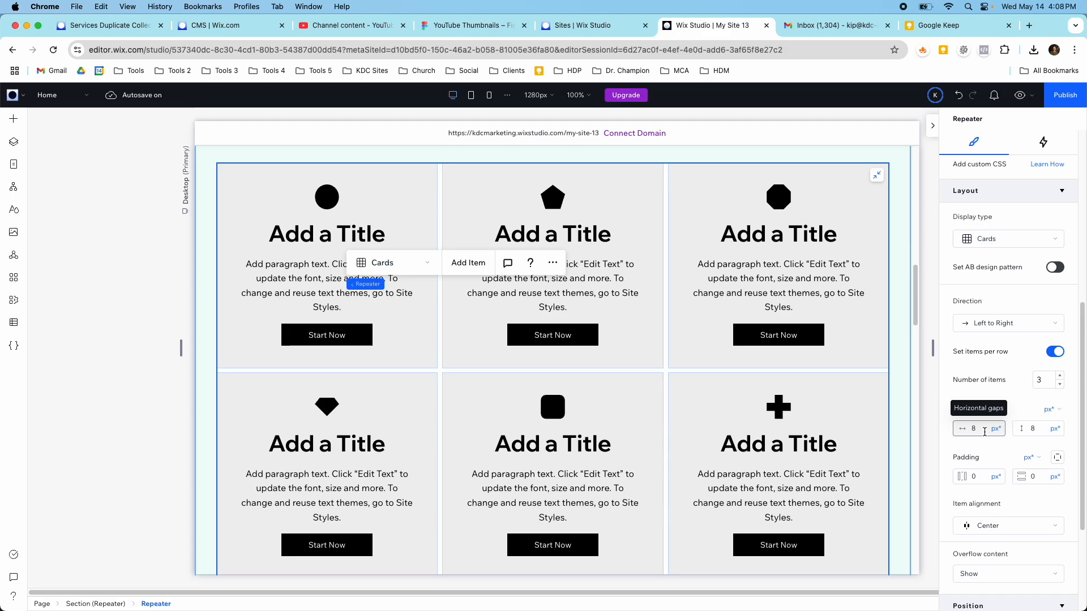
Inspect the example list repeater's layout settings and the 3x1 grid container inside its first item.
scroll(830, 410, down, 10)
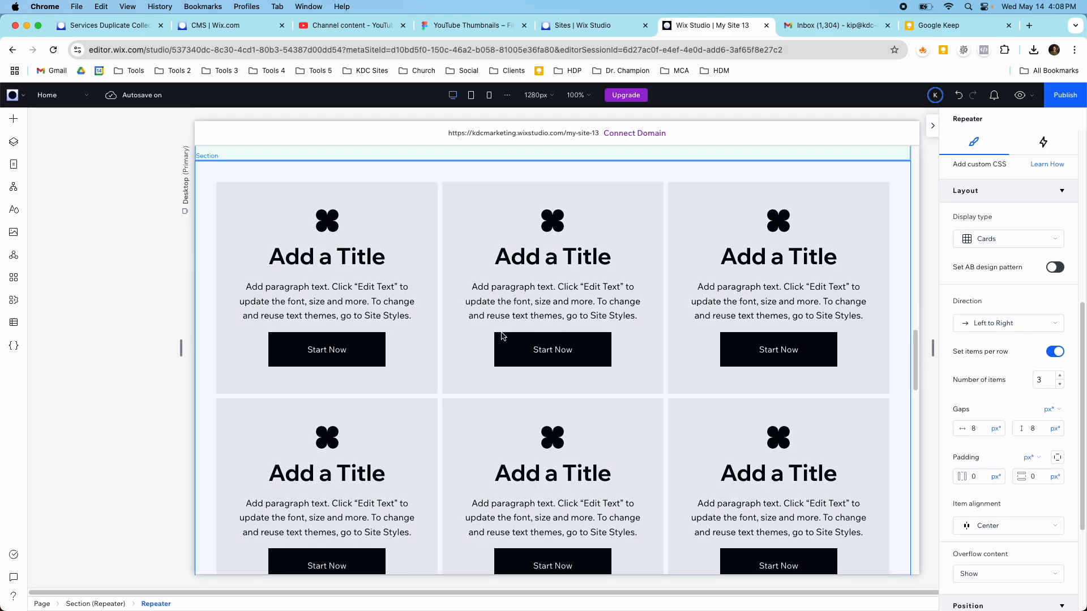
scroll(532, 346, down, 5)
scroll(483, 333, down, 2)
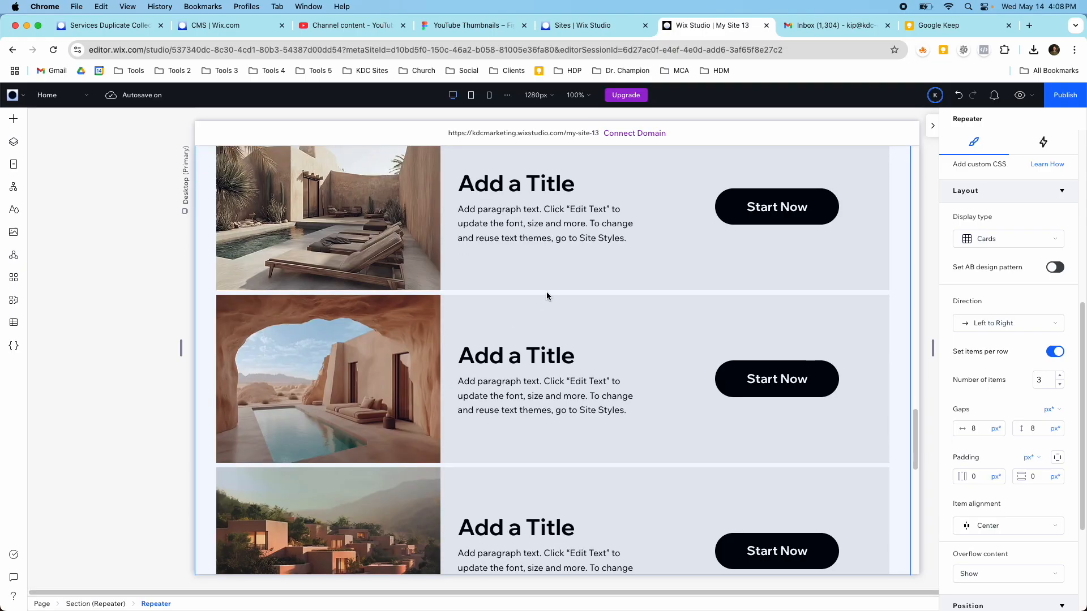
click(547, 295)
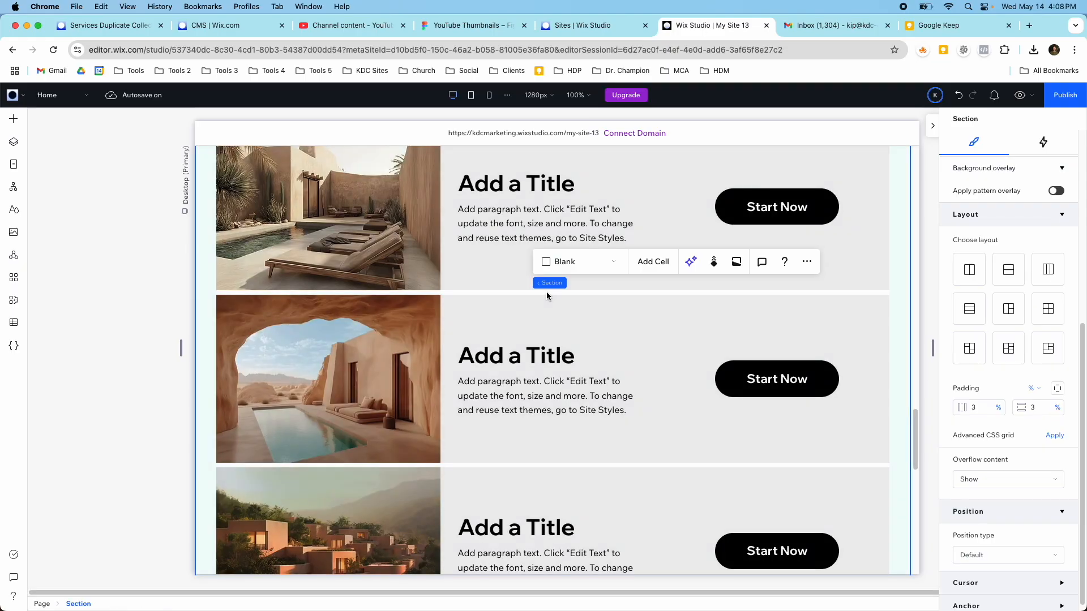
scroll(547, 295, up, 1)
click(459, 300)
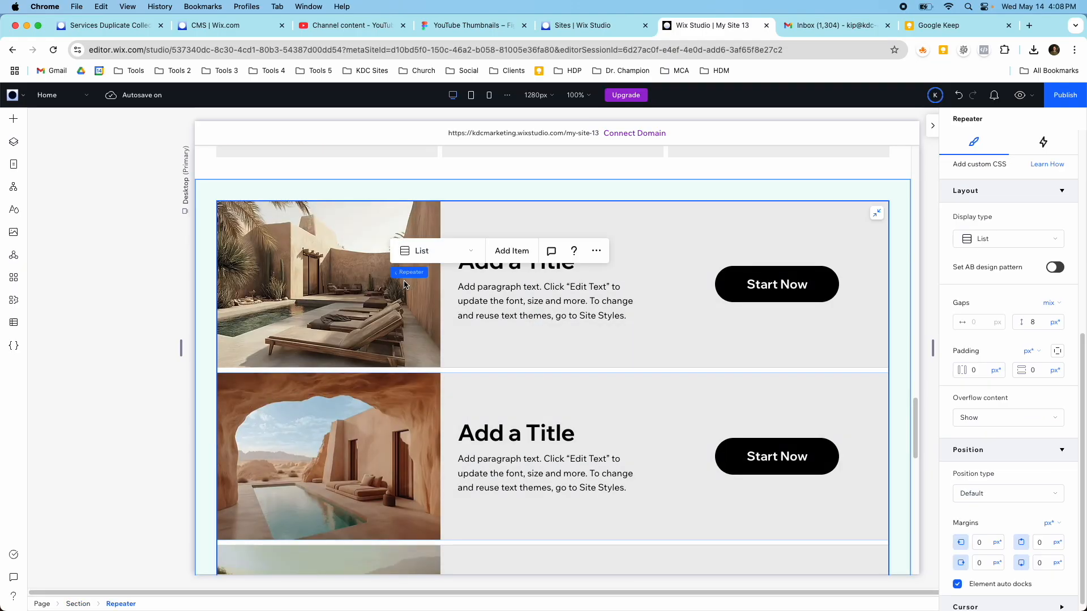
click(476, 338)
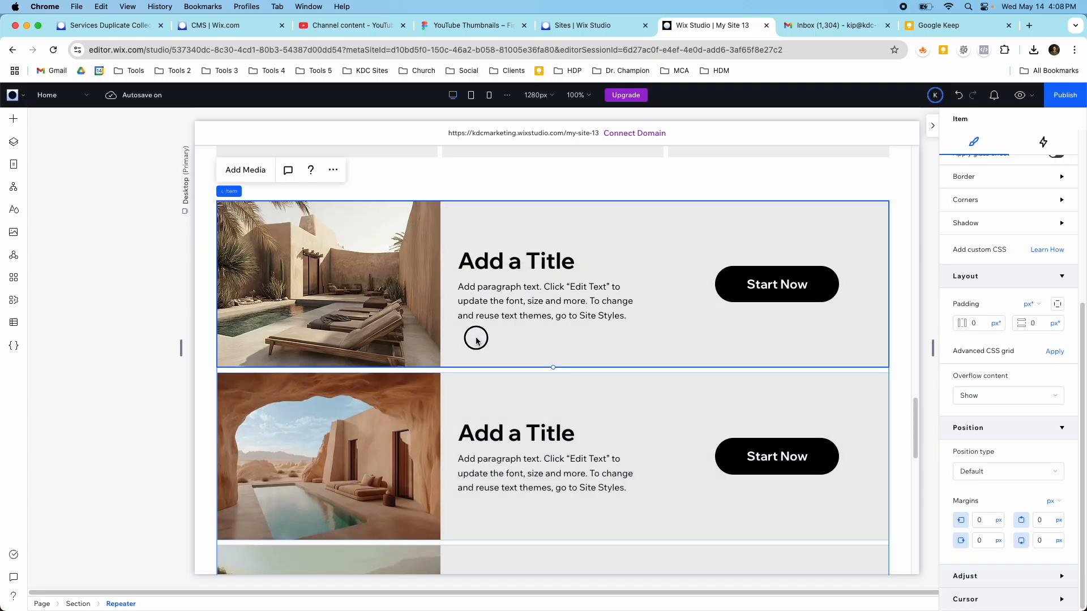
click(471, 347)
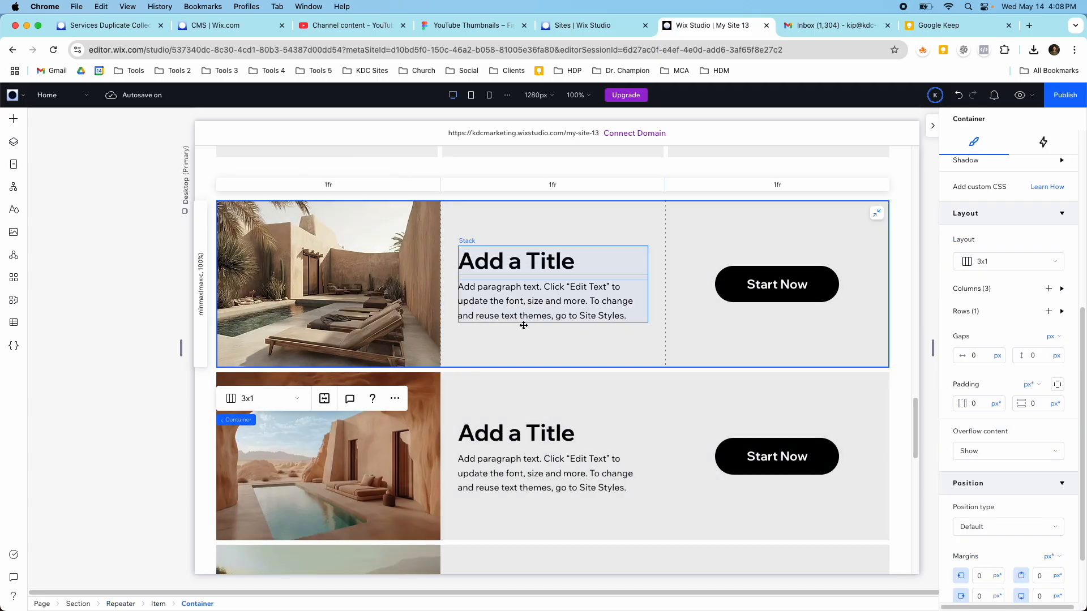
scroll(1017, 320, down, 3)
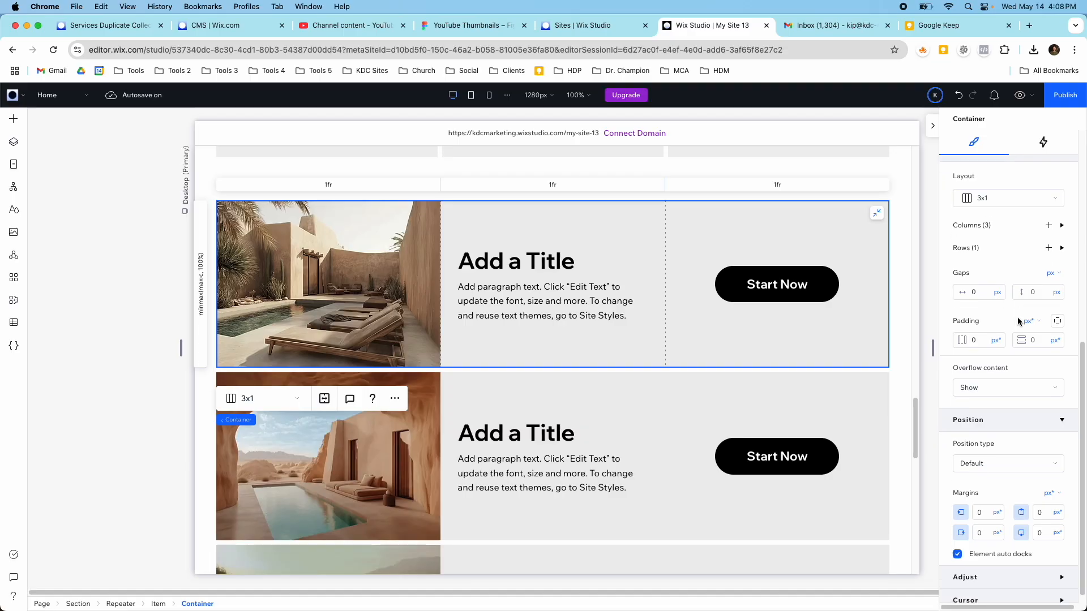
Look over the rest of the example list and the recreated list repeater down to the footer.
scroll(892, 394, down, 3)
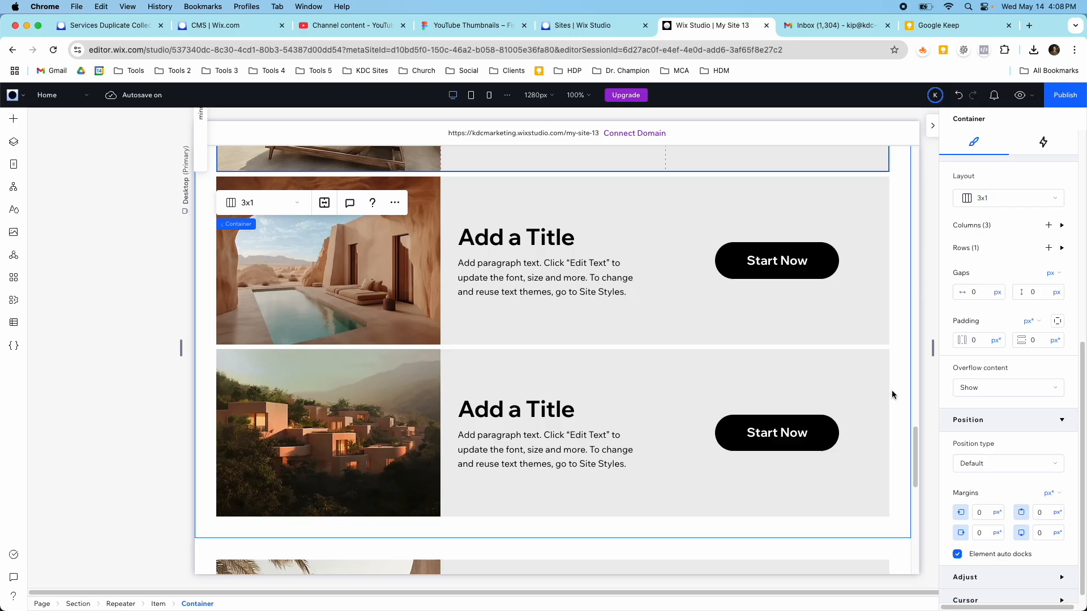
scroll(892, 395, down, 6)
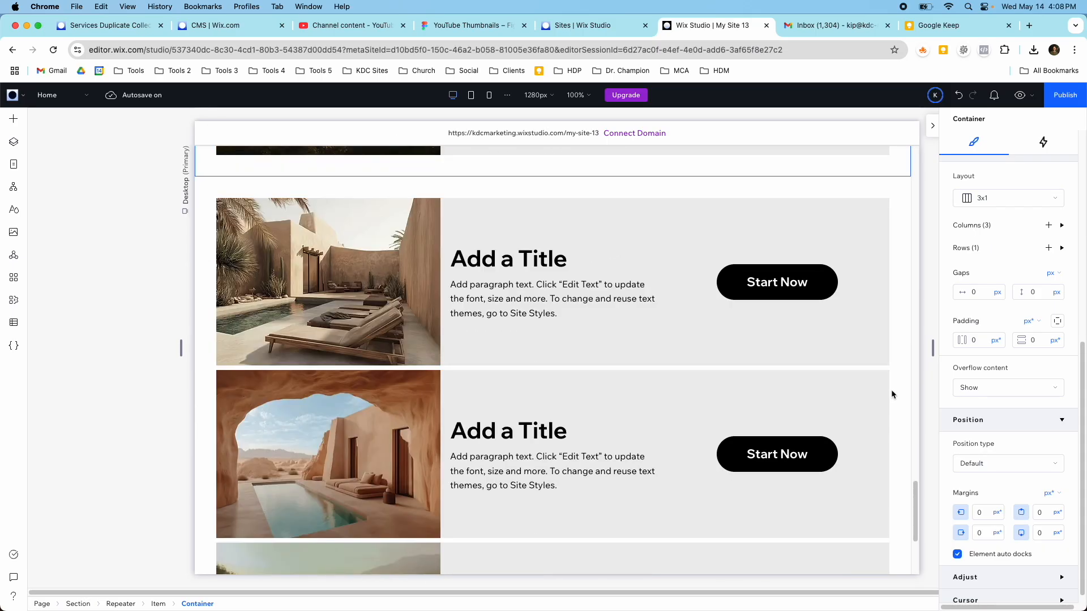
scroll(882, 401, down, 3)
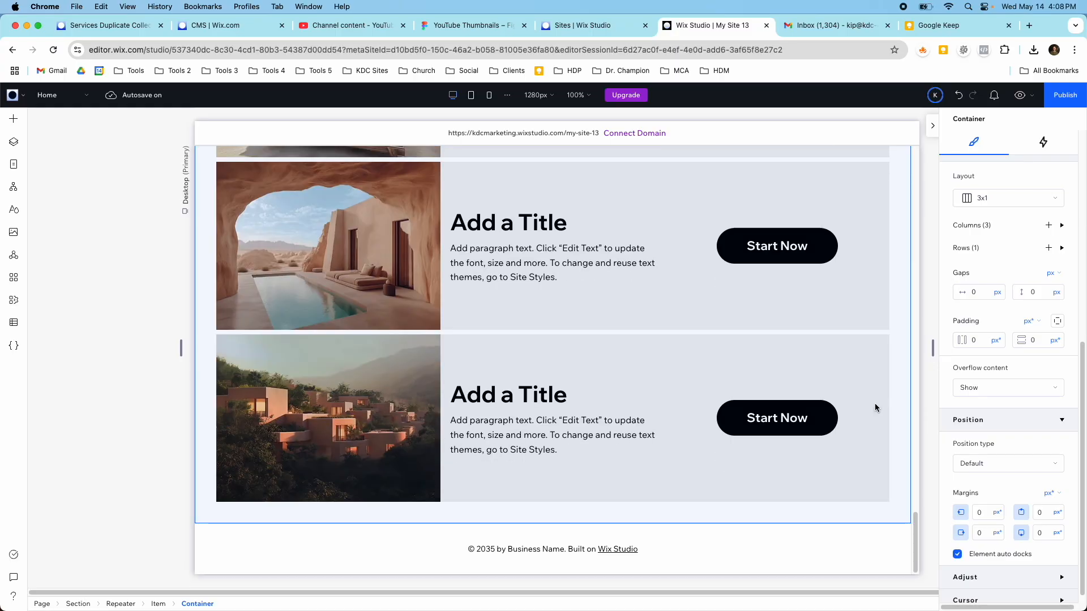
scroll(713, 294, up, 5)
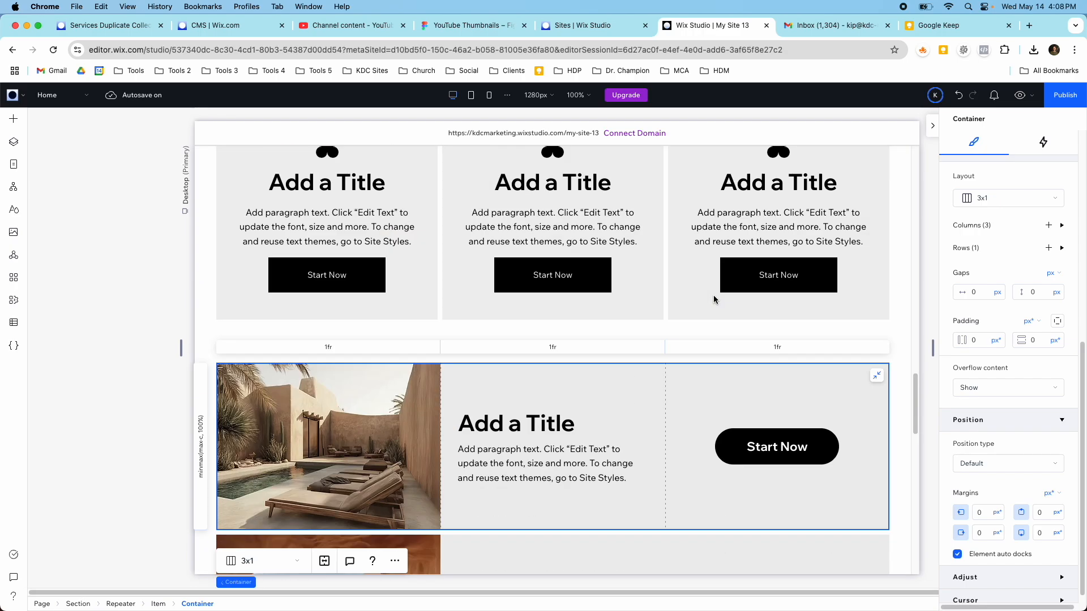
scroll(713, 300, up, 10)
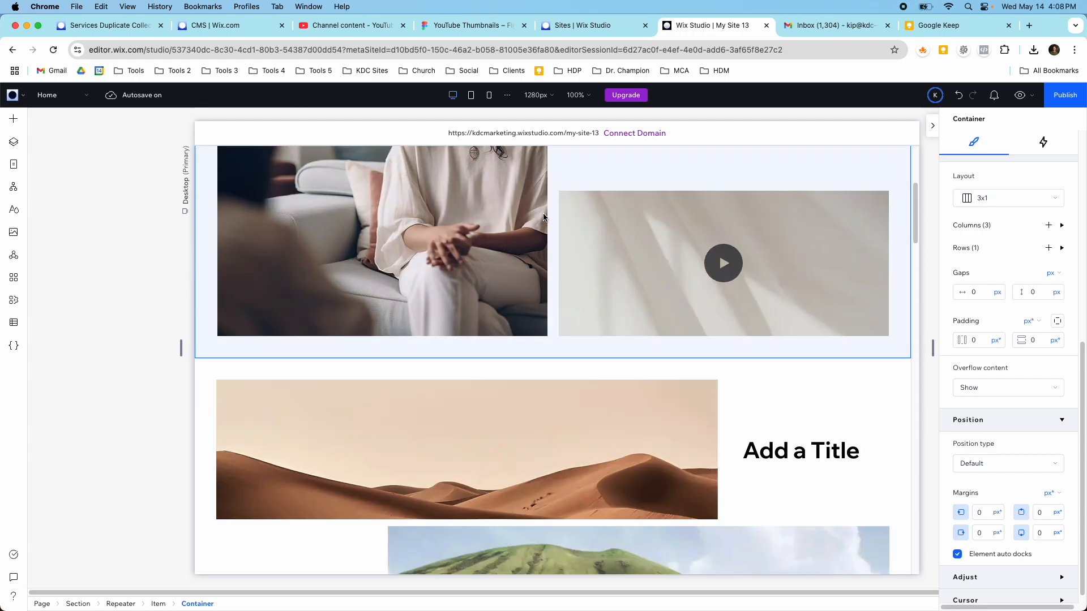
Browse the addable layout tools, checking multi-state boxes, accordions, tables and stacks.
click(15, 119)
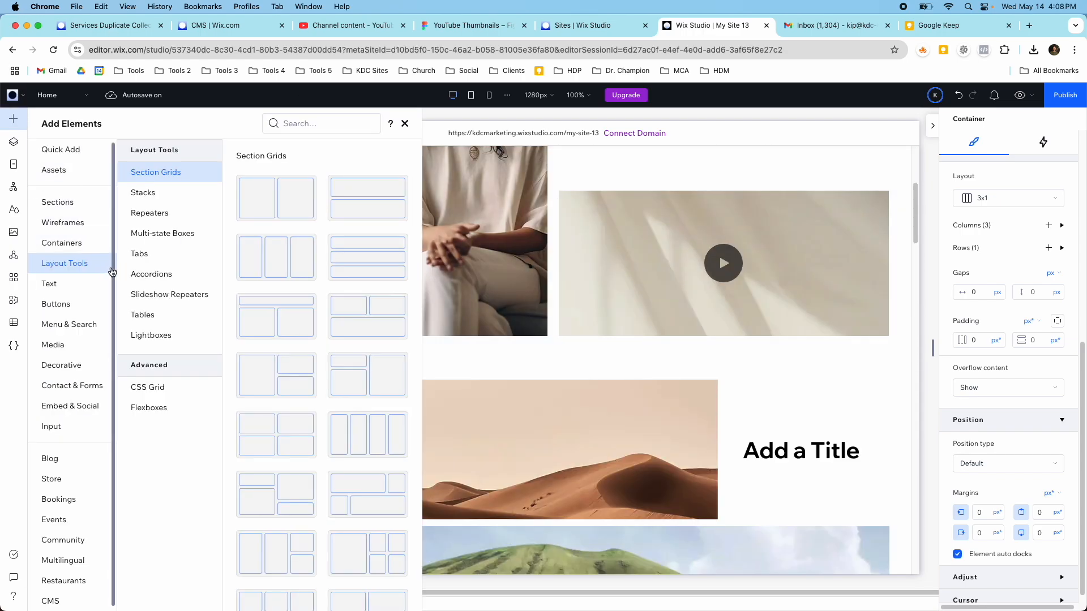
click(158, 238)
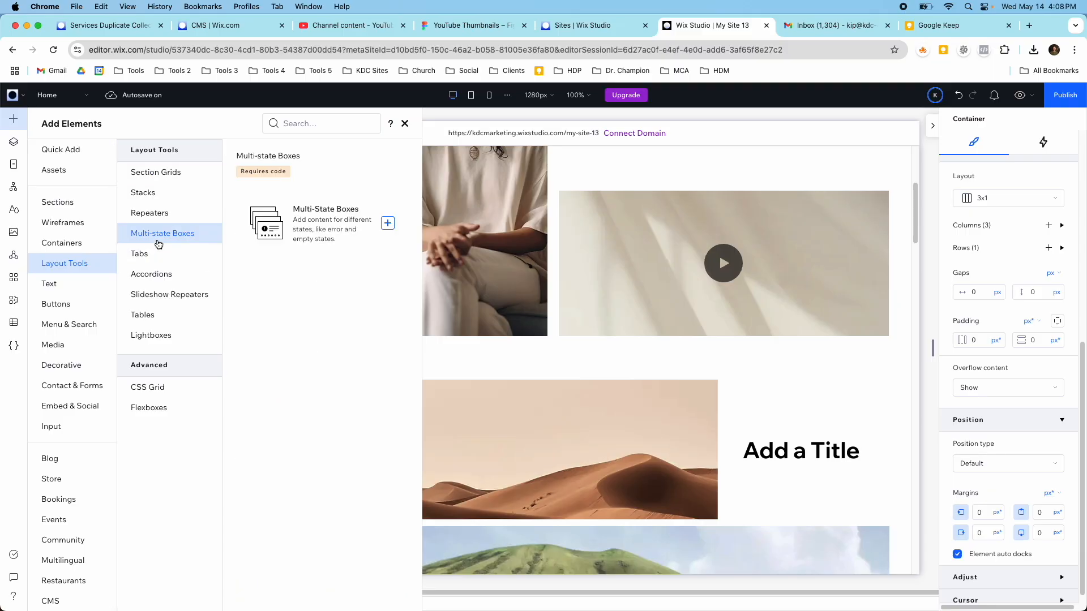
click(164, 255)
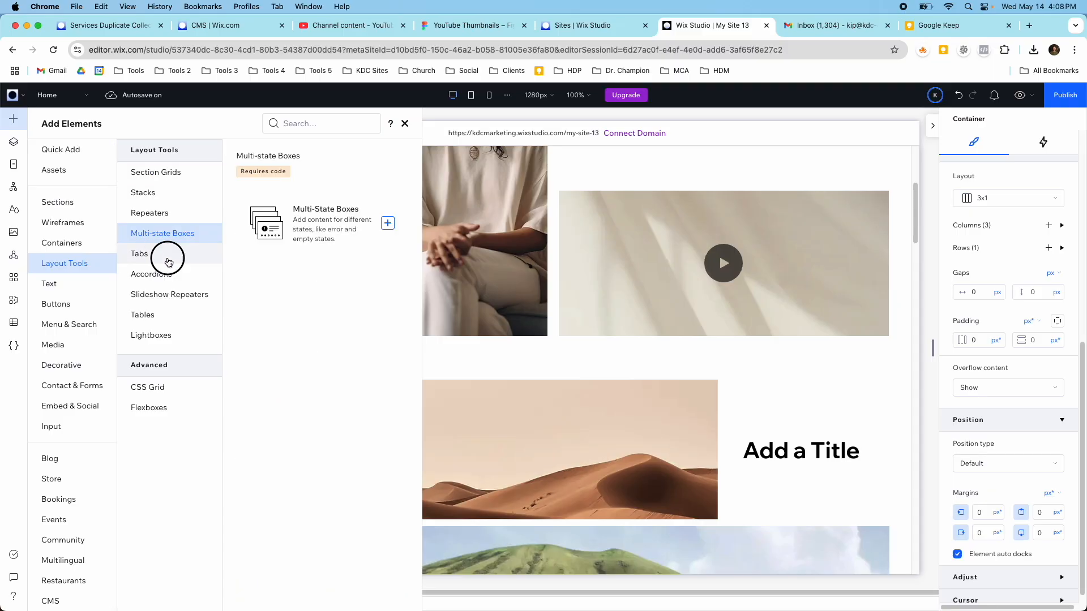
click(169, 279)
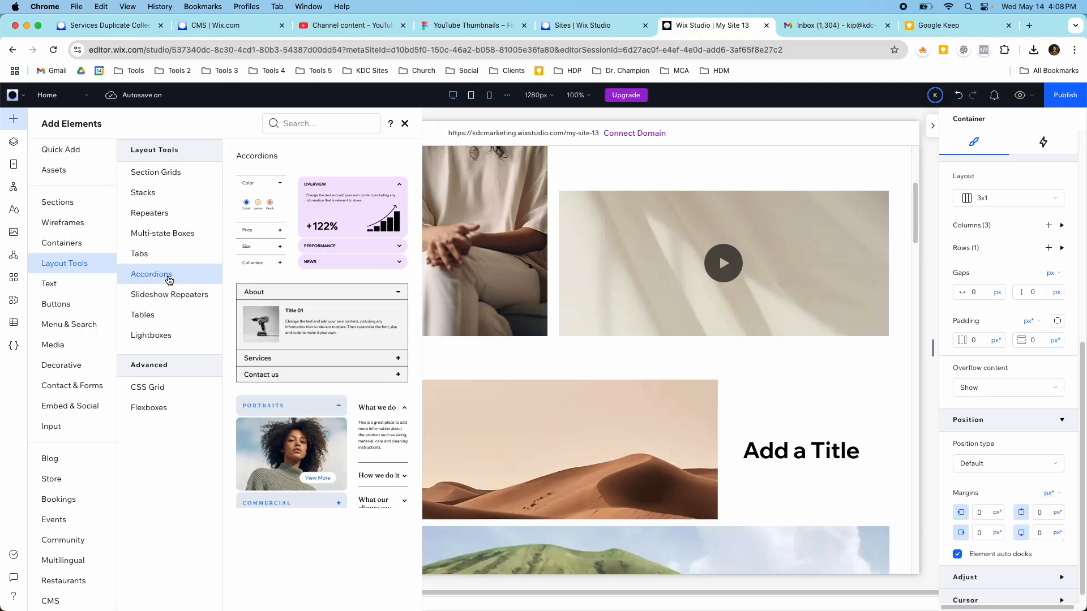
click(158, 315)
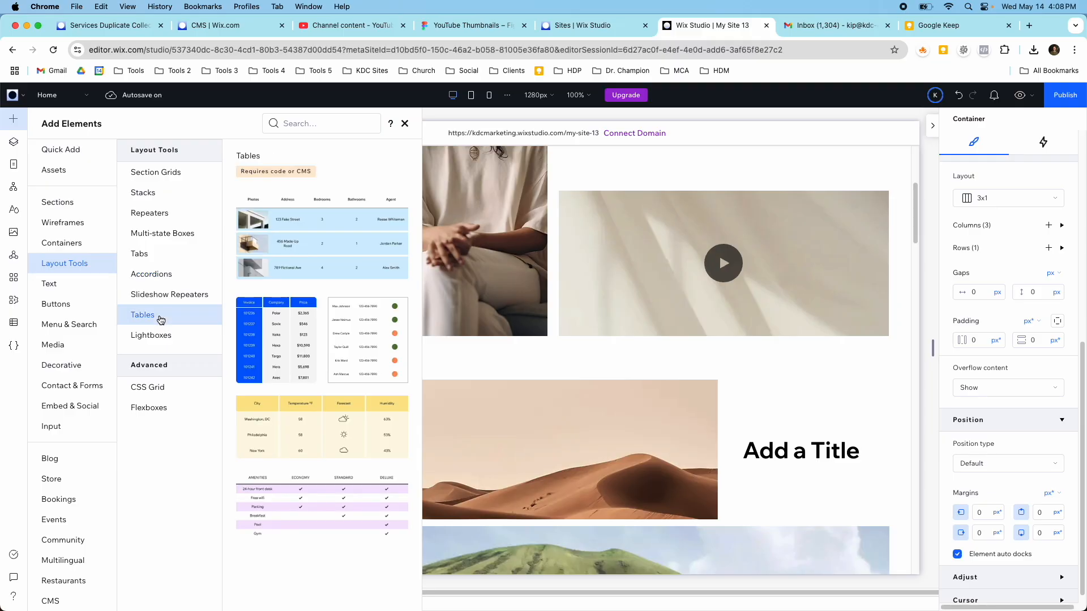
click(145, 193)
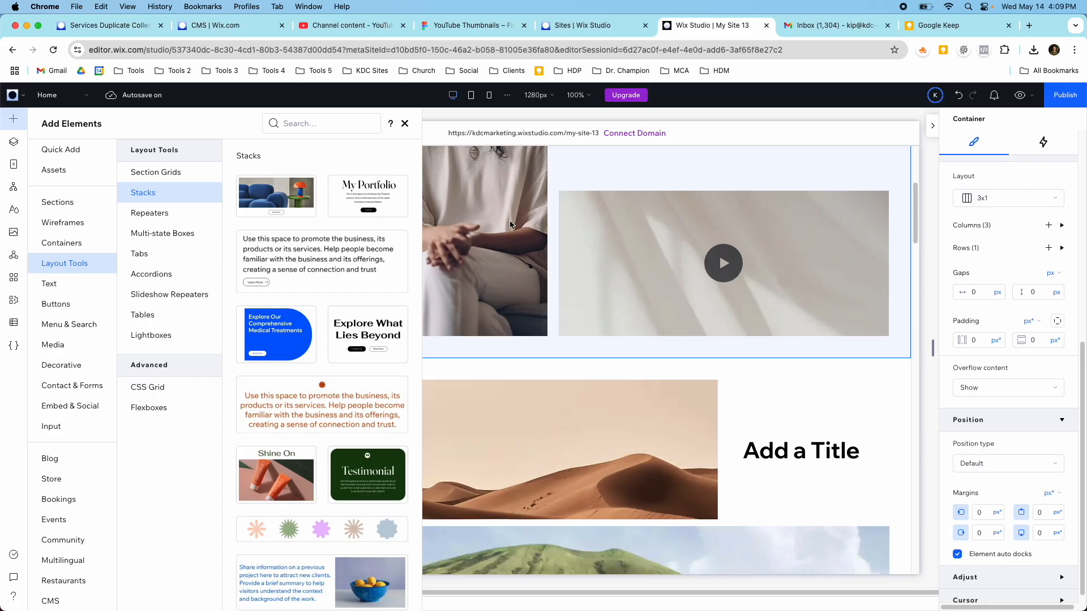
Review the advanced Flexboxes and CSS Grid layout options and the description of what a flexbox does.
click(149, 408)
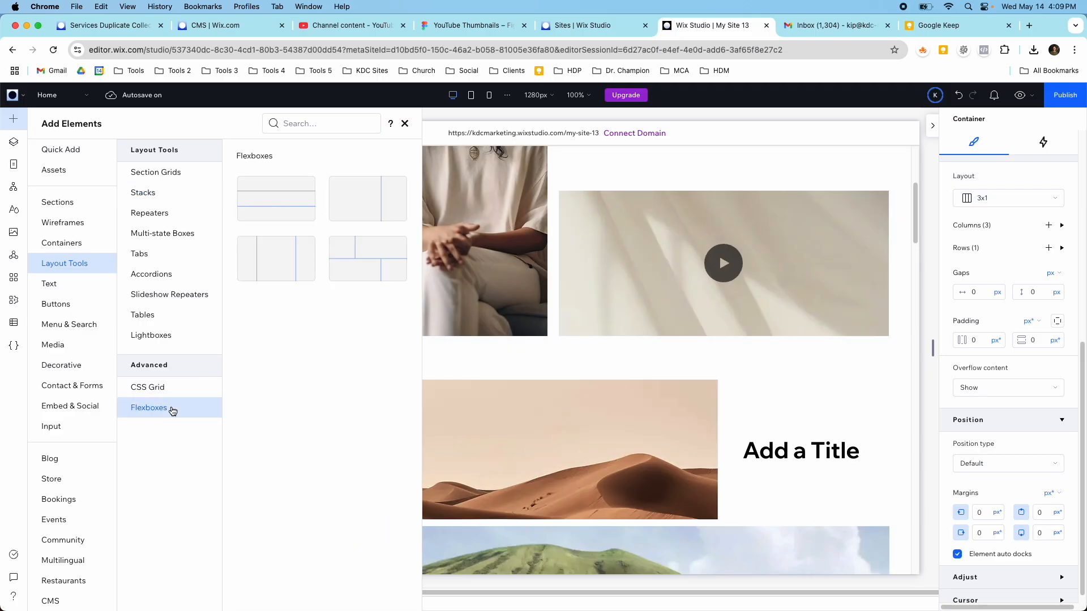
mouse_move(408, 161)
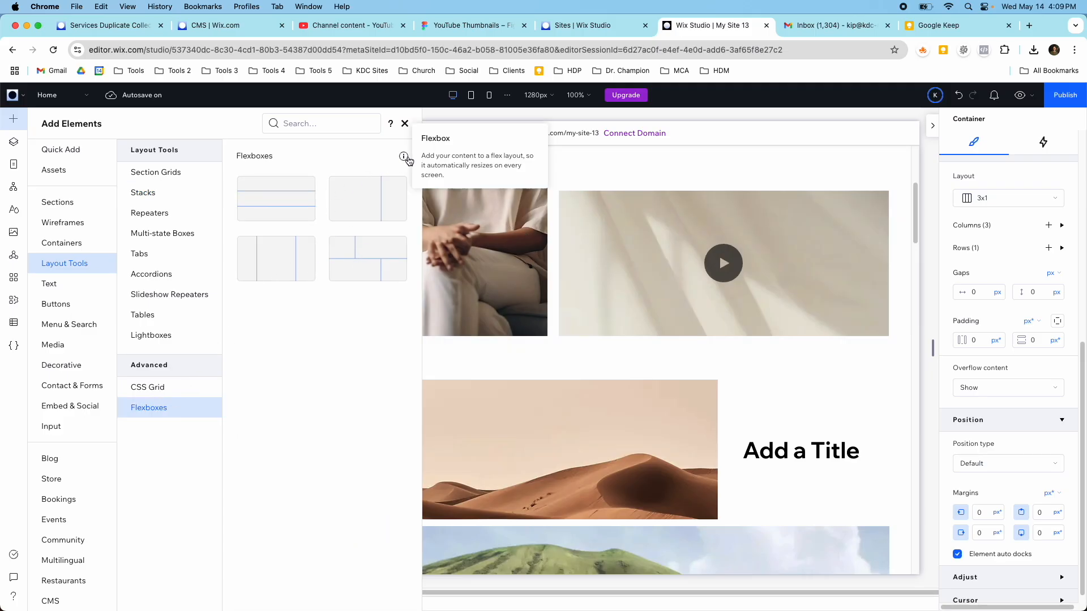
click(189, 386)
mouse_move(406, 161)
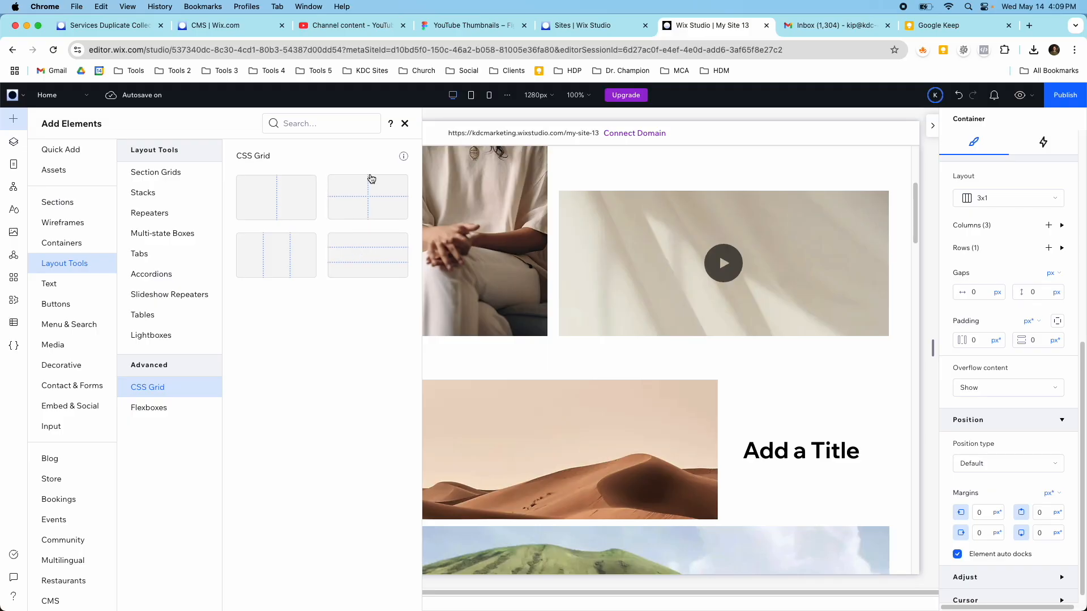
click(405, 123)
Compare the Building Connections section with the two-row media grid below it on the desktop page.
scroll(626, 373, up, 4)
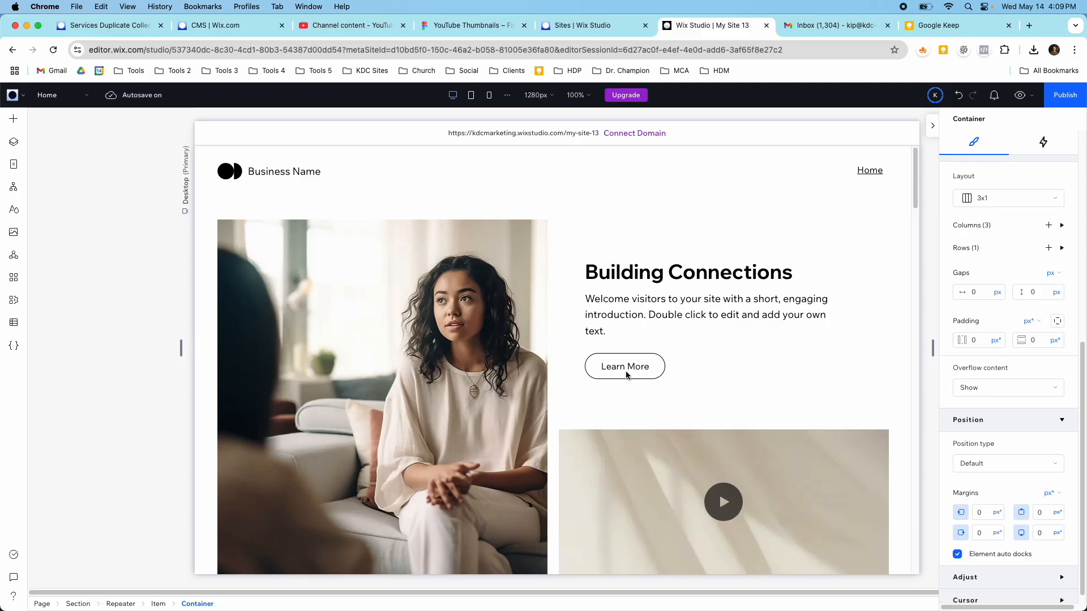
scroll(626, 373, down, 3)
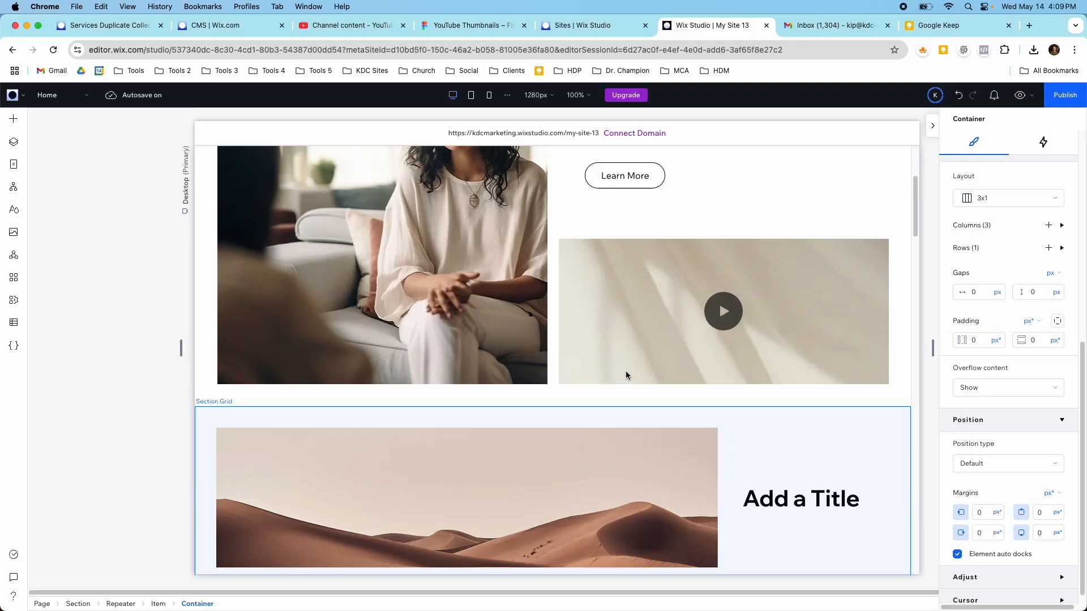
scroll(627, 396, down, 10)
scroll(638, 421, up, 8)
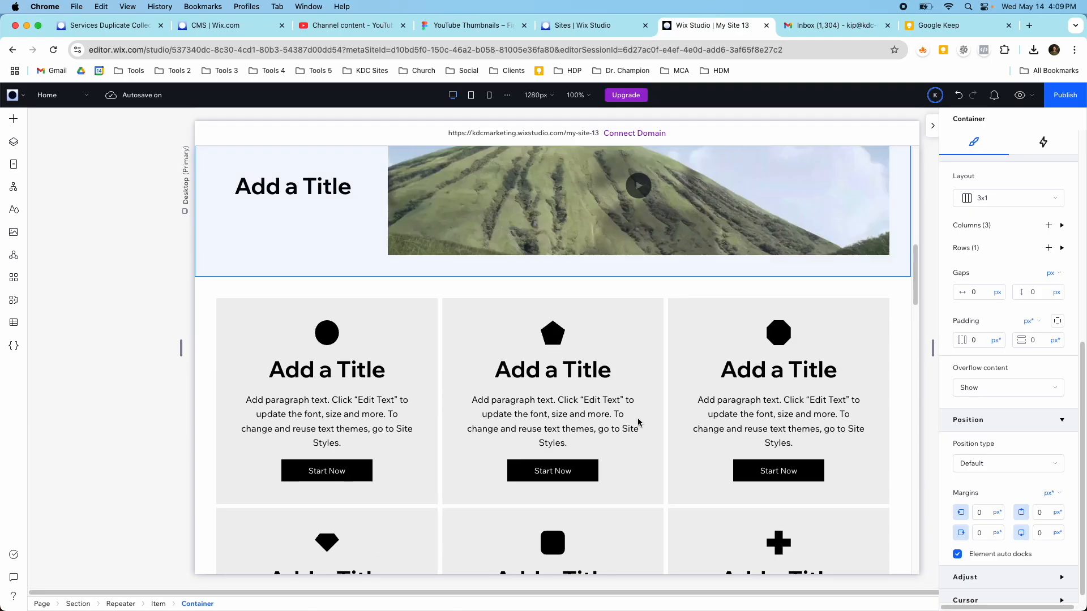
scroll(638, 421, up, 2)
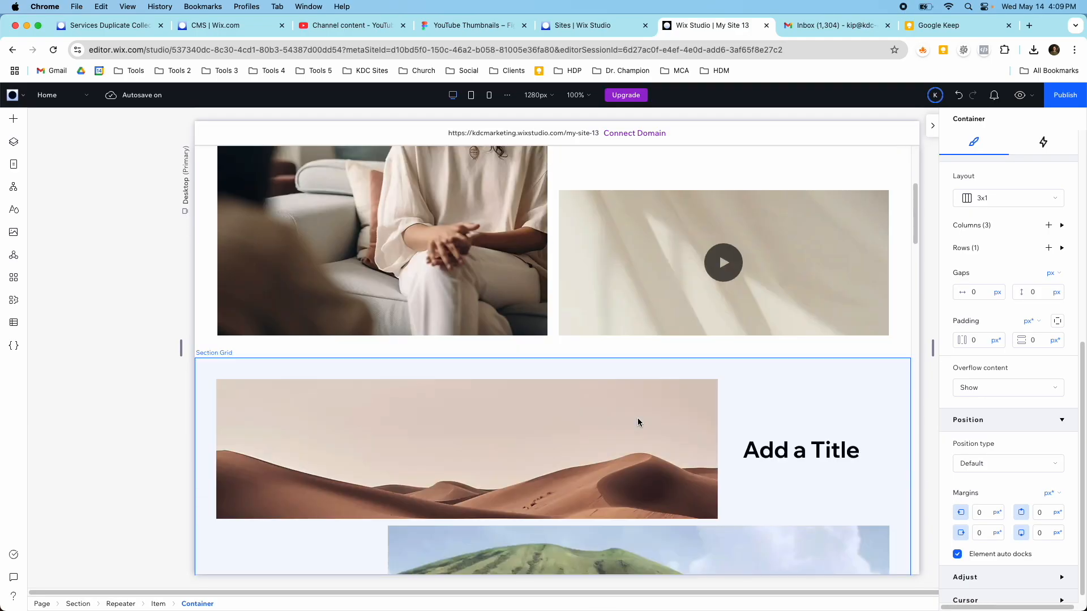
scroll(637, 422, up, 5)
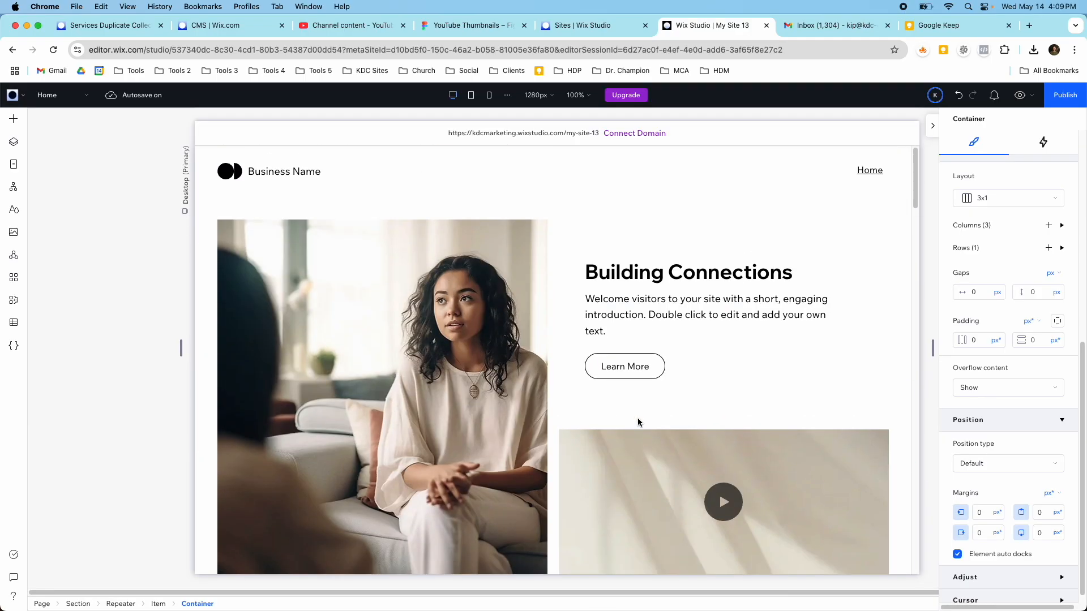
scroll(634, 423, down, 2)
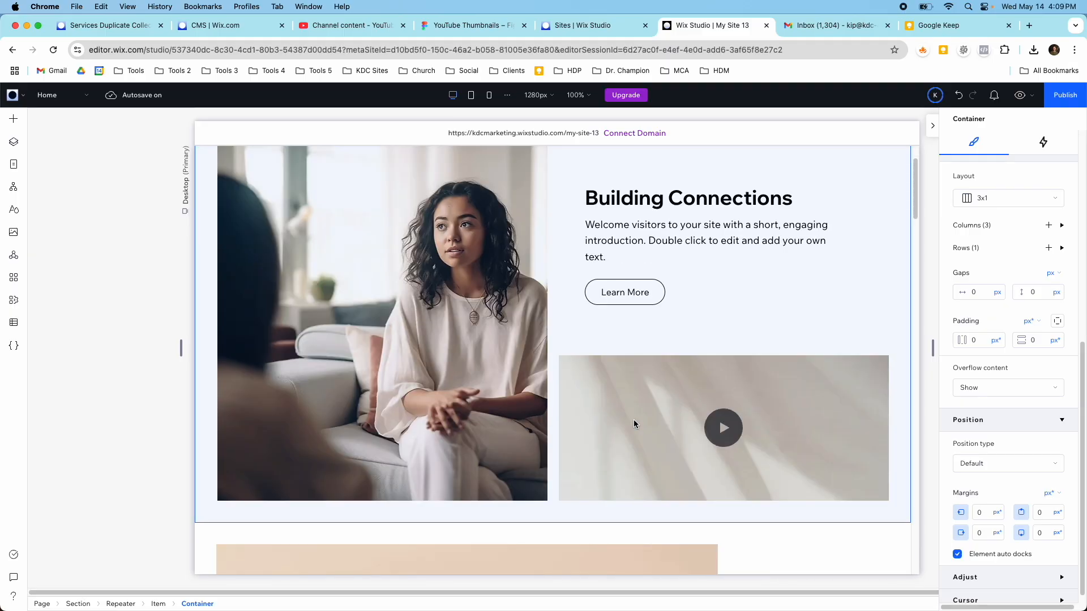
scroll(633, 424, down, 10)
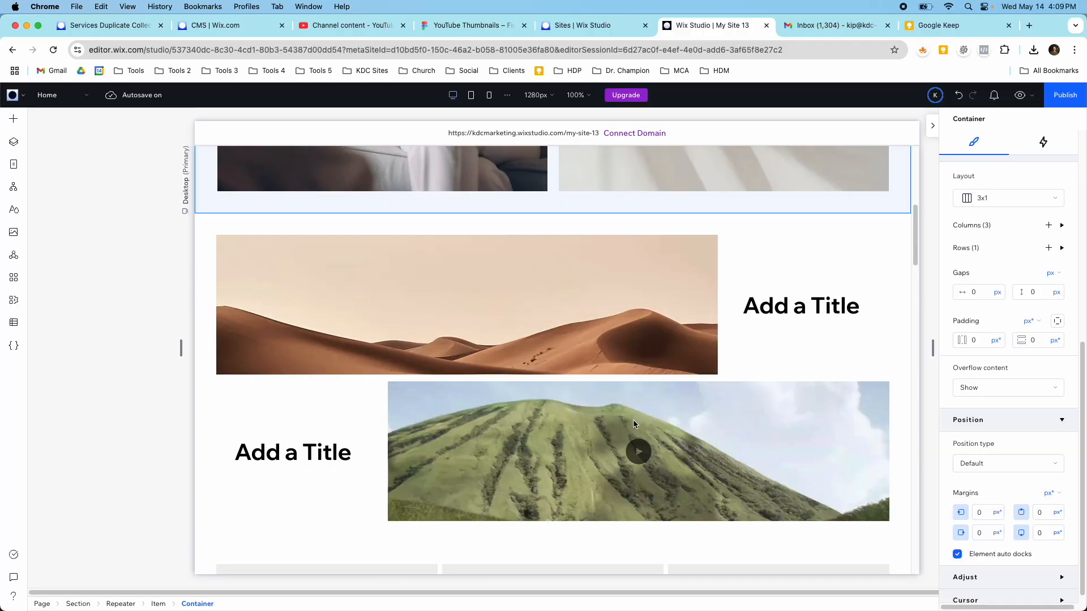
scroll(633, 424, down, 1)
scroll(633, 423, up, 10)
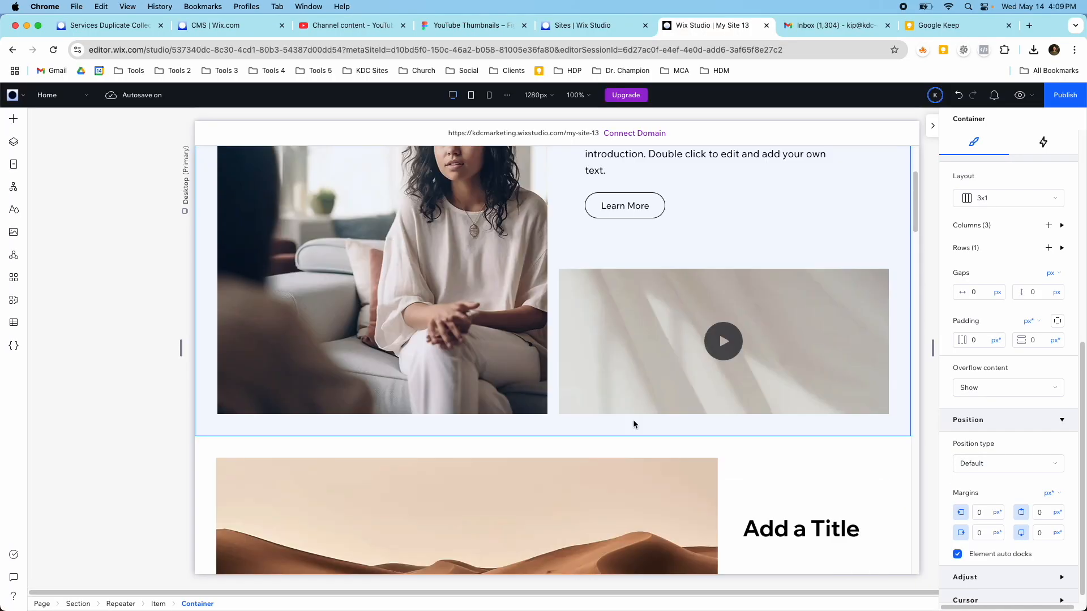
Review the desktop page's media grid, both card repeaters and both image list repeaters, ending back at the header.
scroll(595, 405, down, 12)
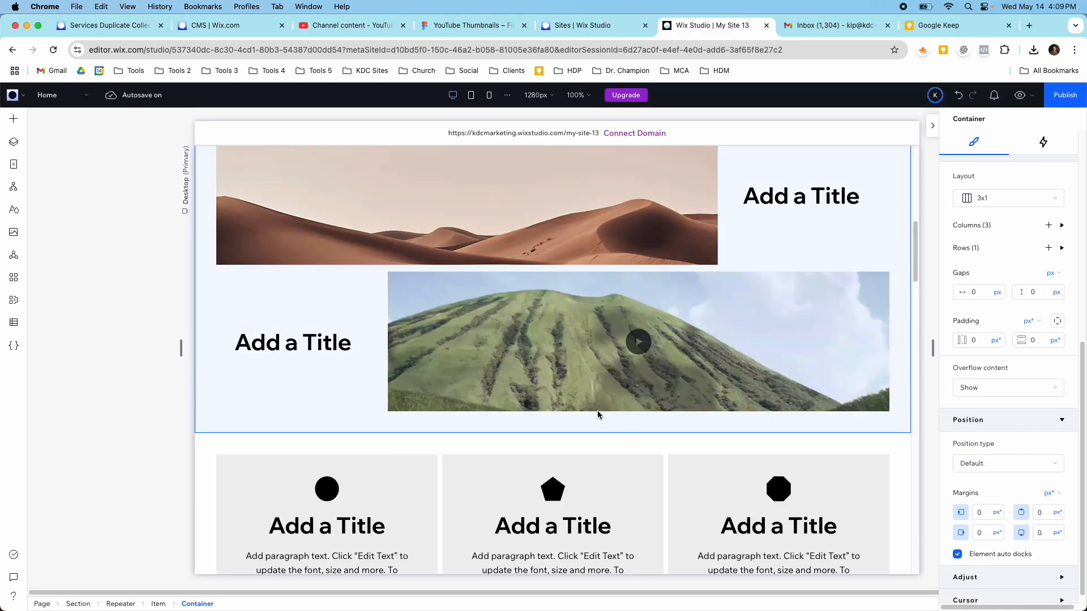
scroll(581, 429, down, 8)
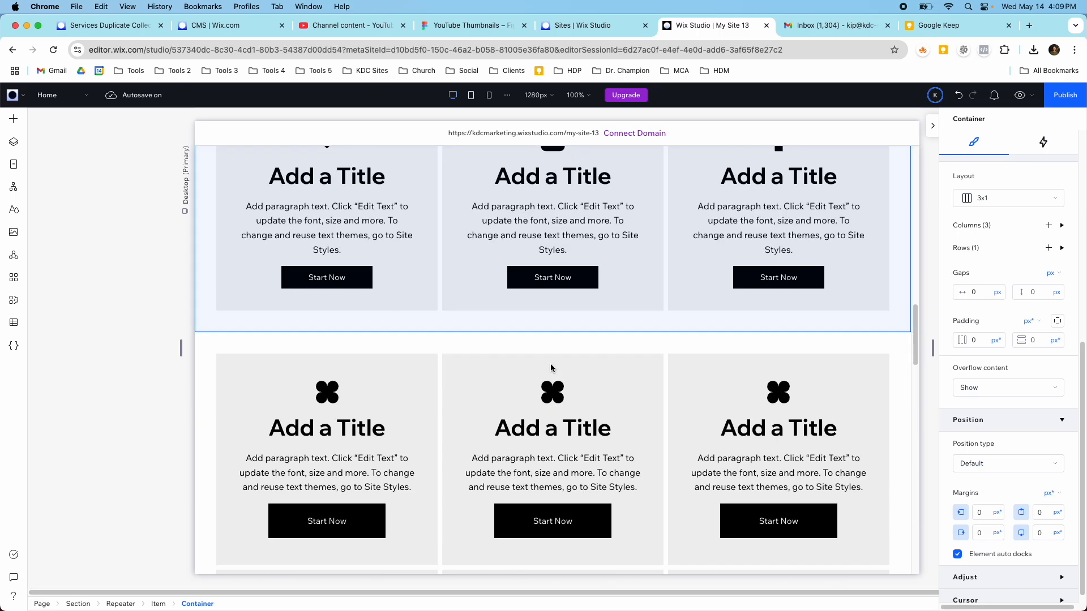
scroll(532, 366, down, 6)
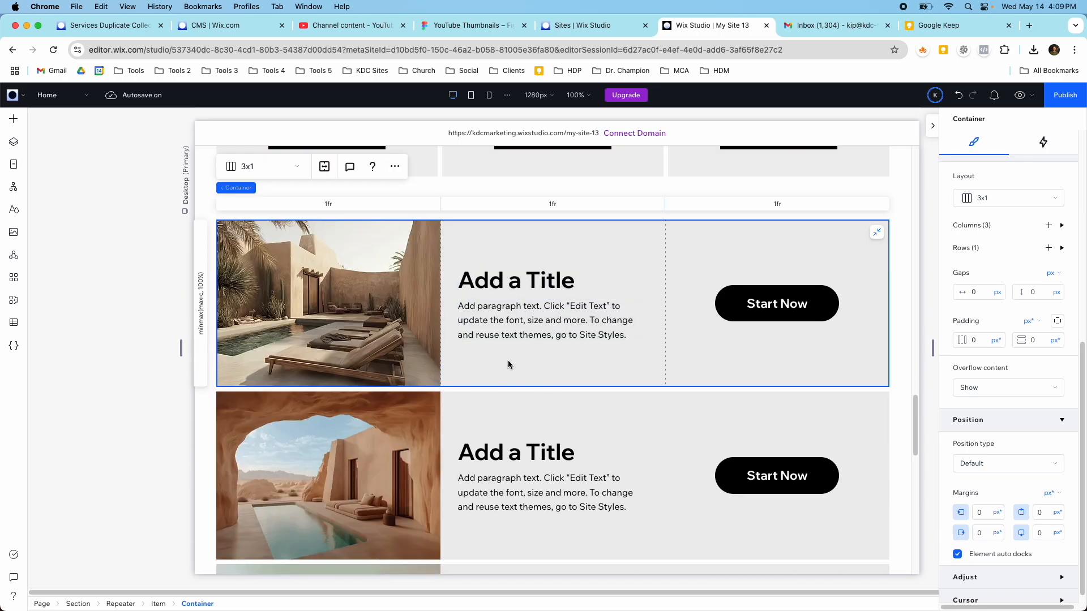
scroll(509, 364, down, 2)
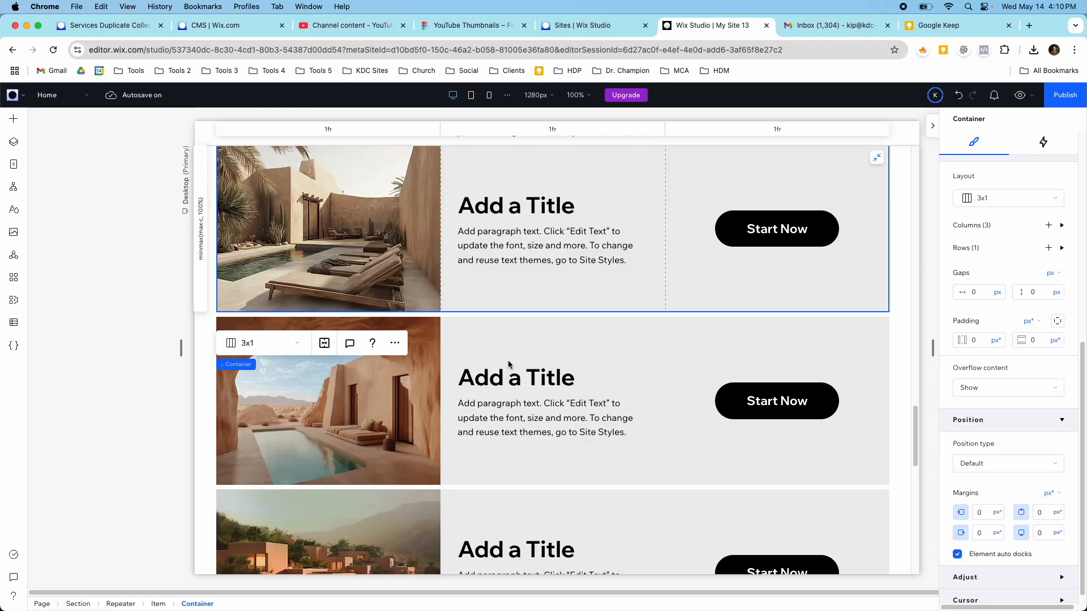
scroll(508, 364, down, 8)
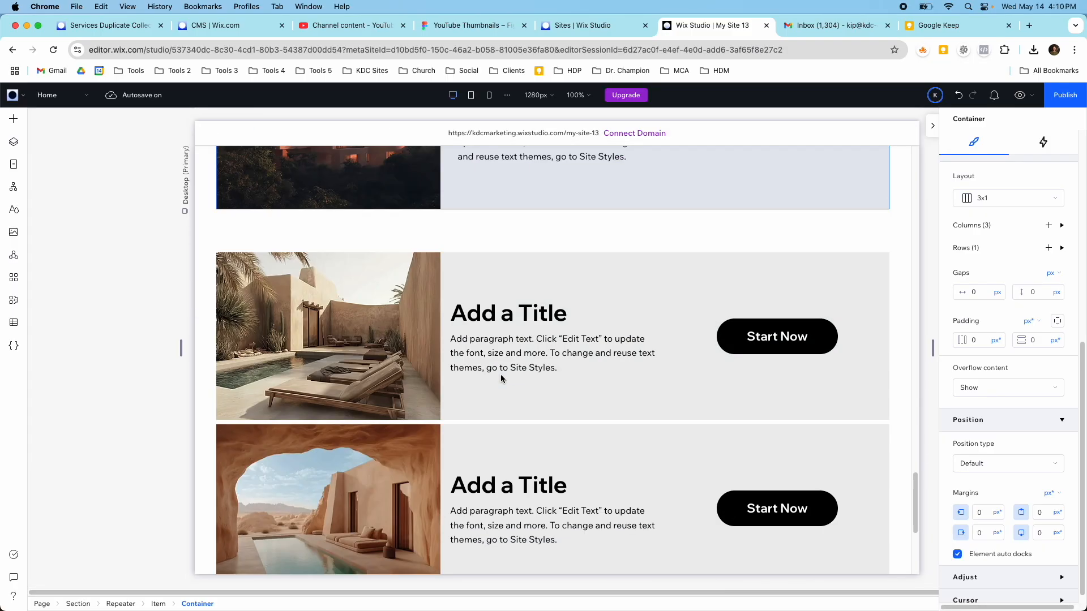
scroll(501, 379, down, 5)
scroll(501, 379, up, 10)
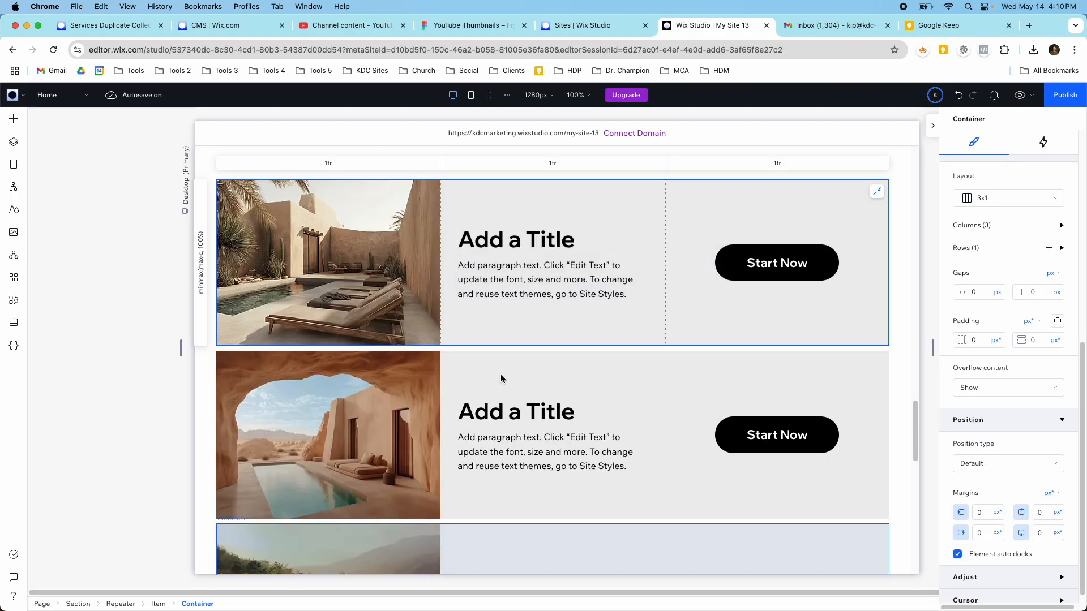
scroll(501, 379, up, 15)
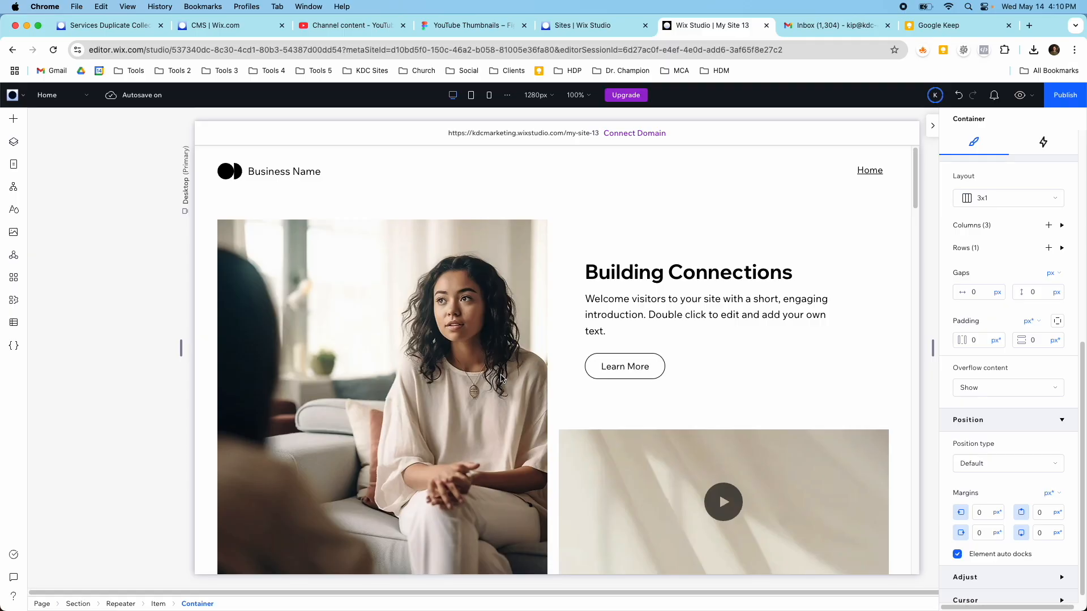
View the page at the tablet and mobile breakpoints and compare how the two card sections adapt on mobile.
click(474, 103)
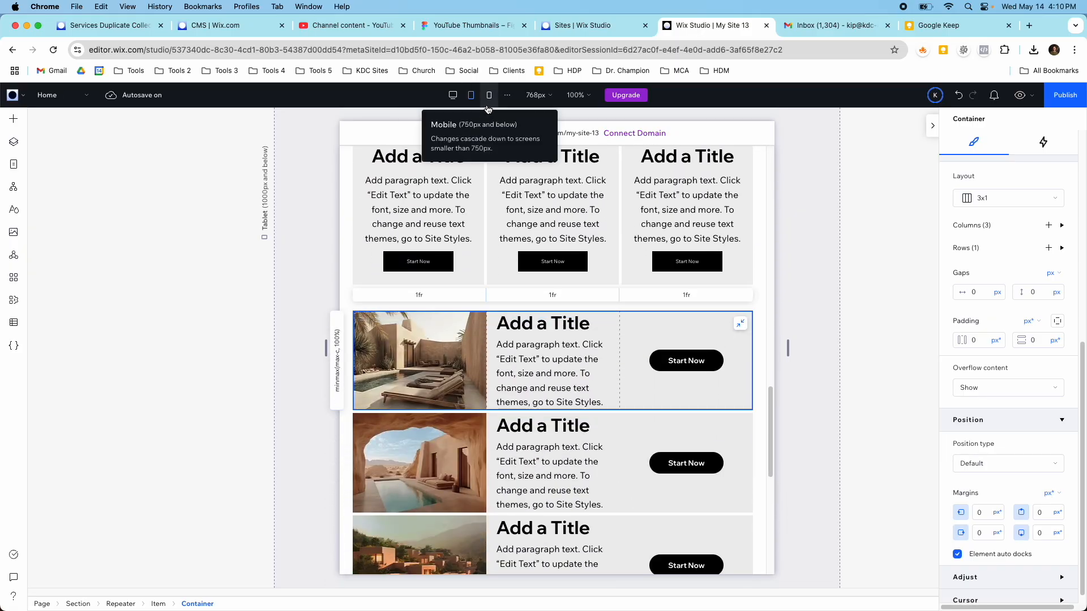
click(489, 95)
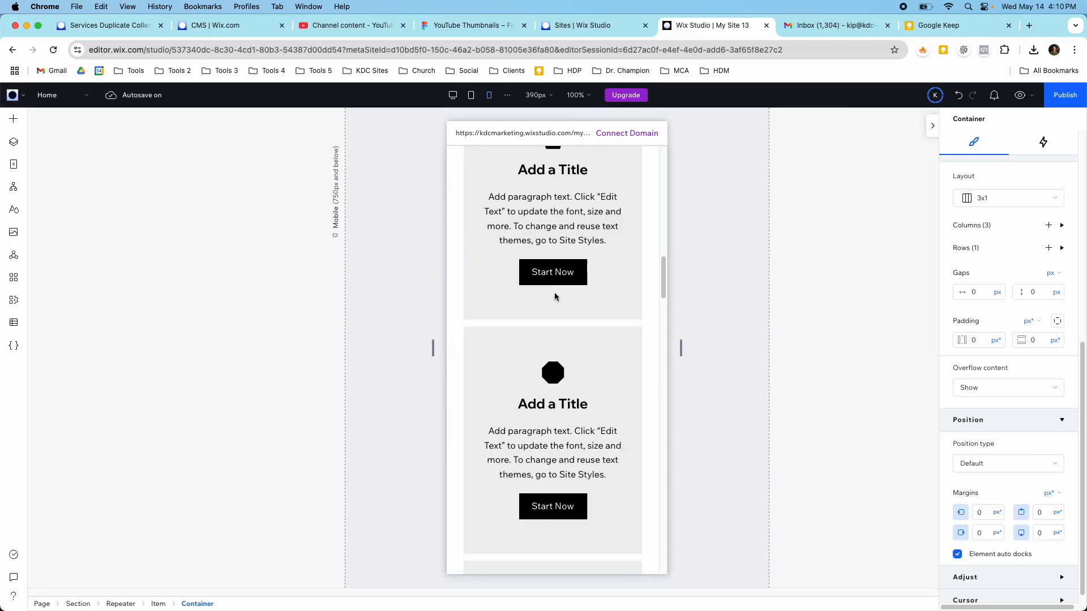
scroll(556, 320, down, 5)
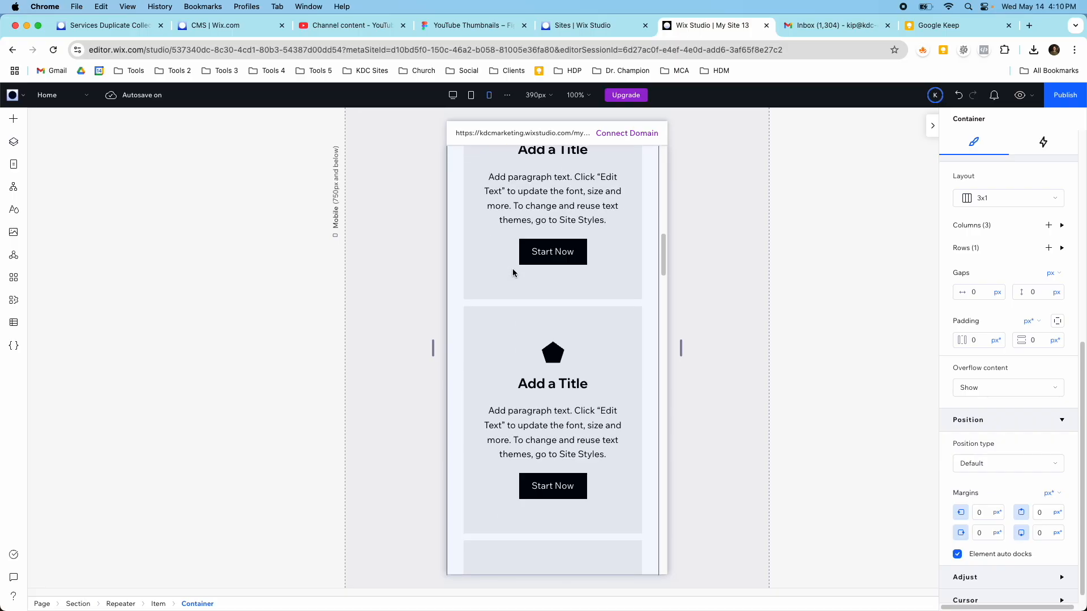
scroll(513, 273, down, 20)
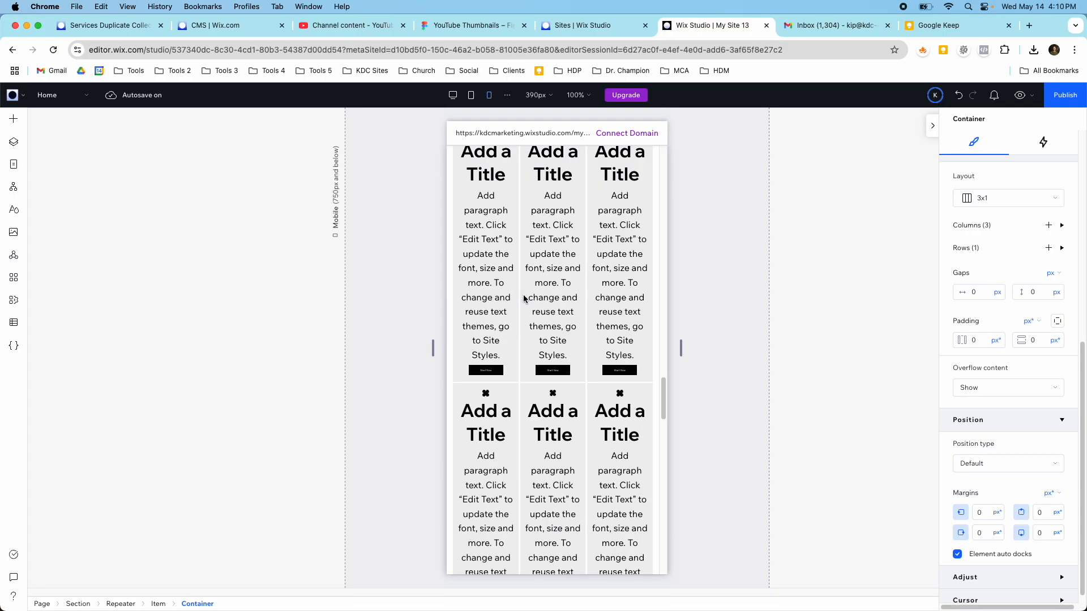
scroll(521, 303, up, 10)
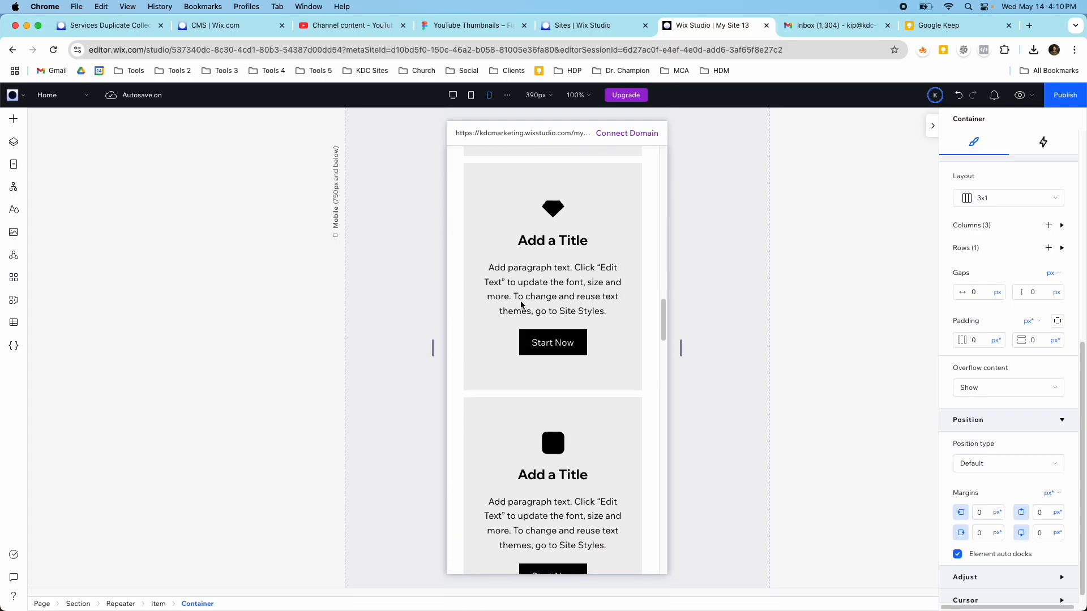
Examine the mobile layout from the Building Connections section through the media grid and cards to the image list repeaters.
scroll(572, 351, up, 15)
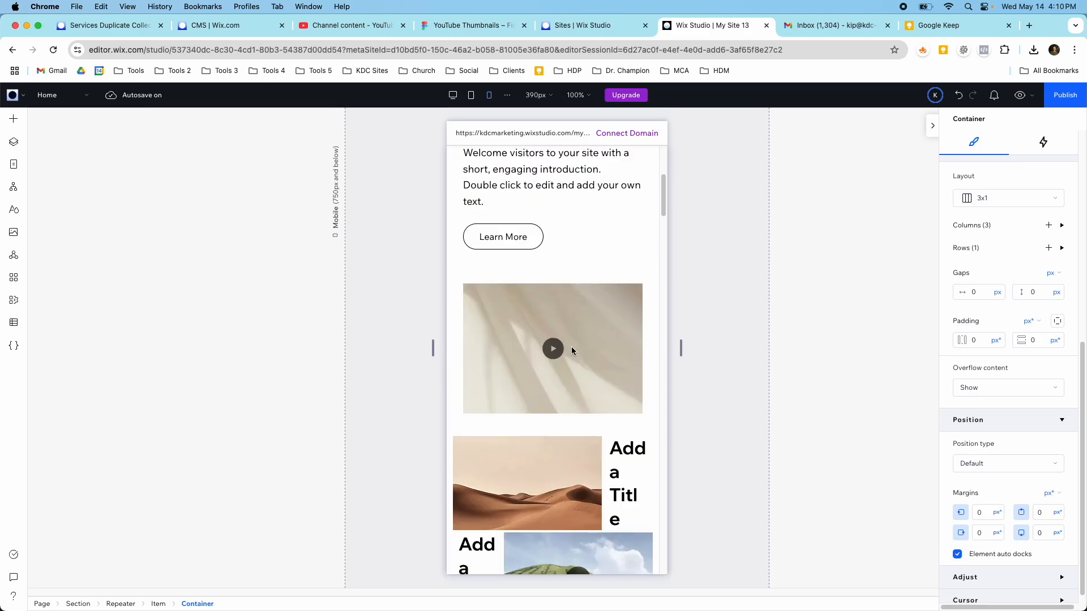
scroll(555, 310, down, 3)
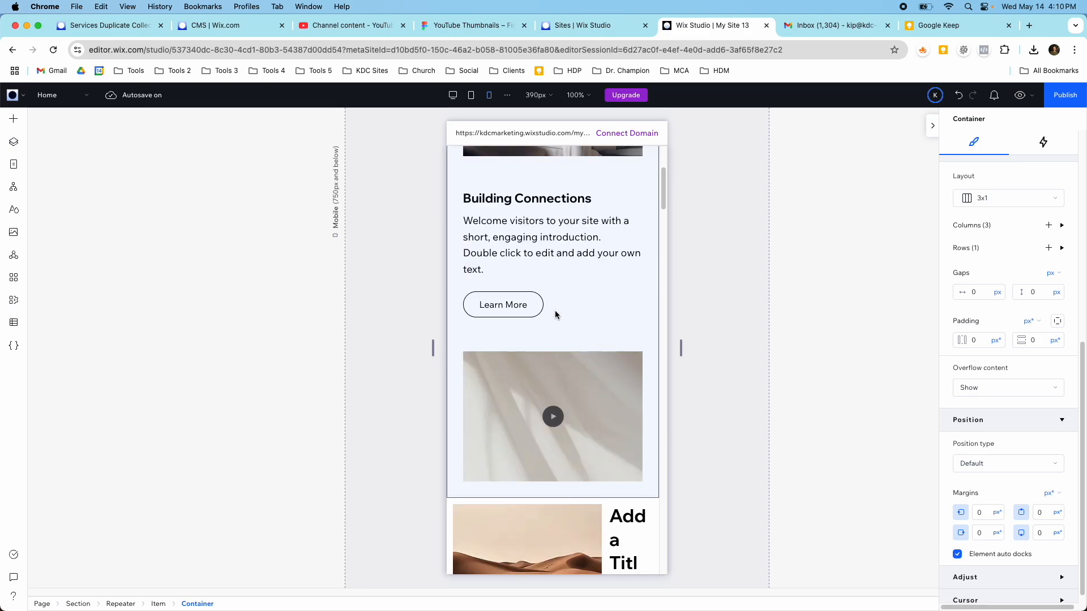
scroll(572, 264, up, 3)
scroll(568, 270, down, 10)
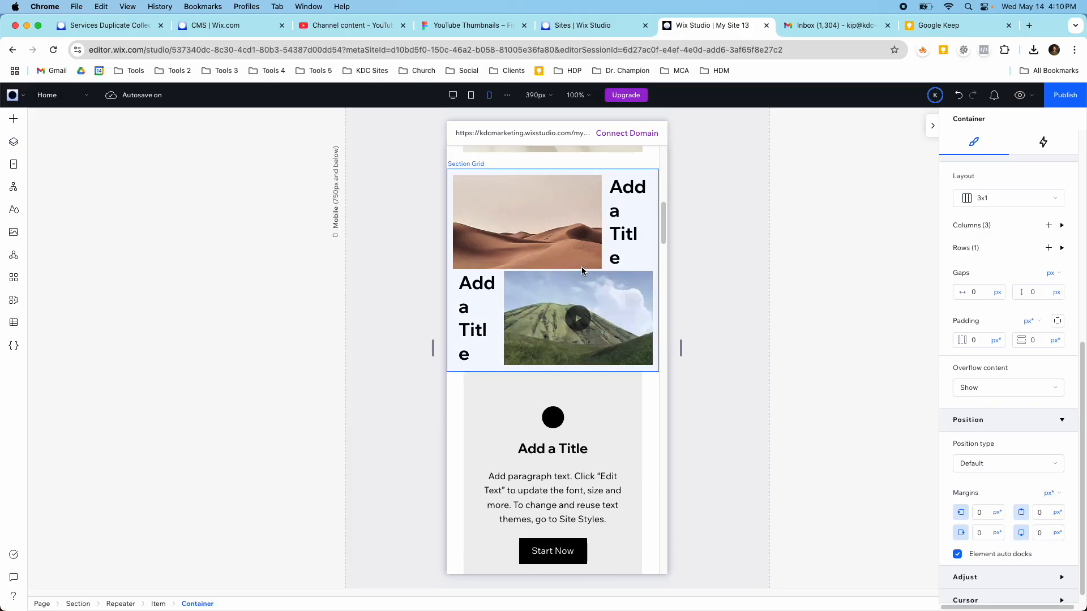
scroll(580, 271, down, 12)
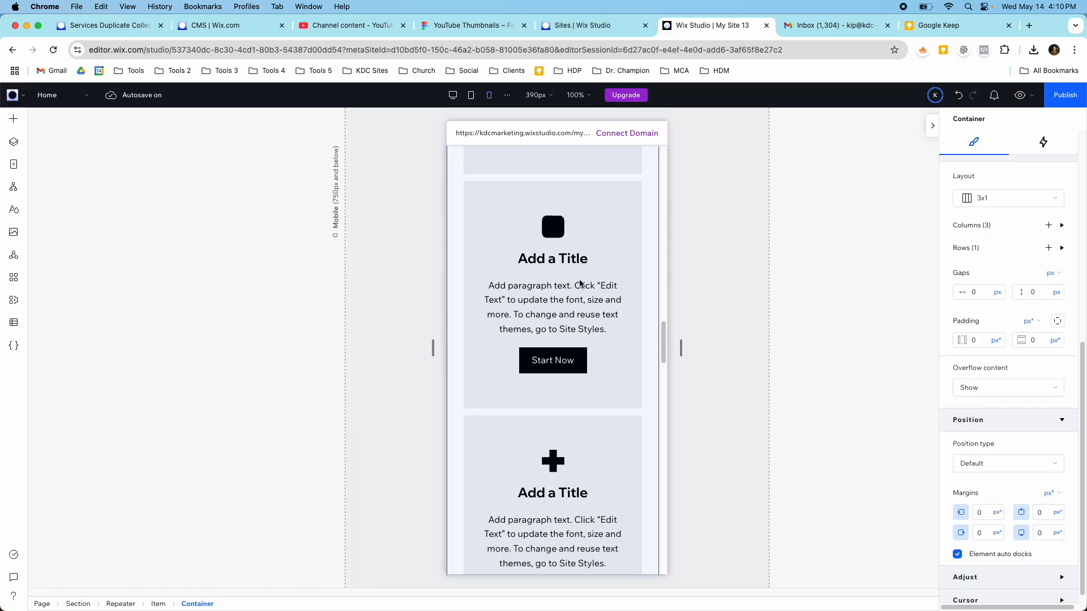
scroll(579, 280, down, 10)
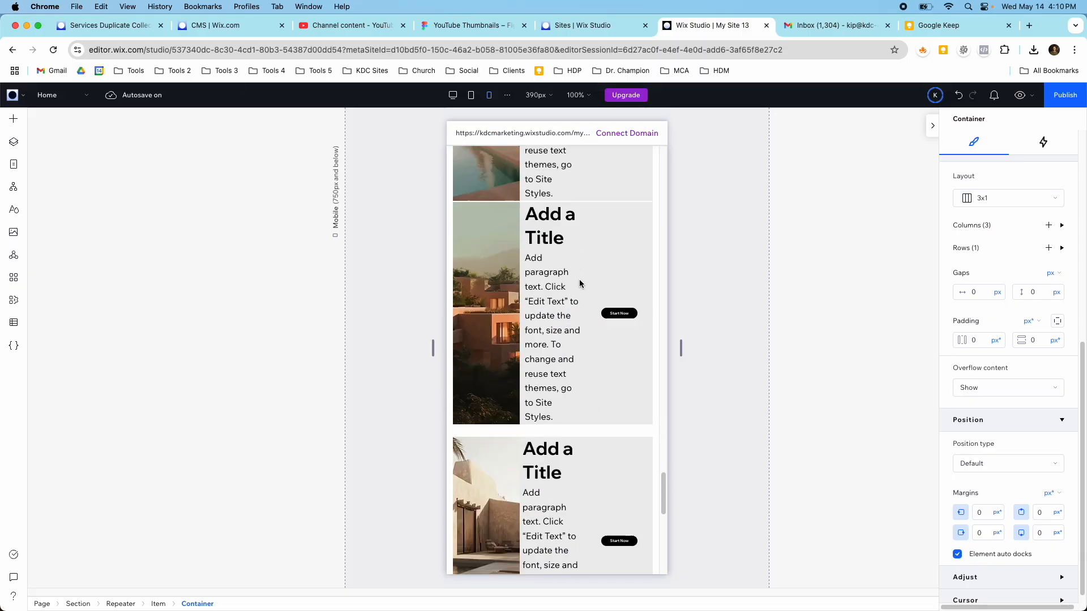
scroll(579, 280, down, 3)
scroll(577, 286, up, 10)
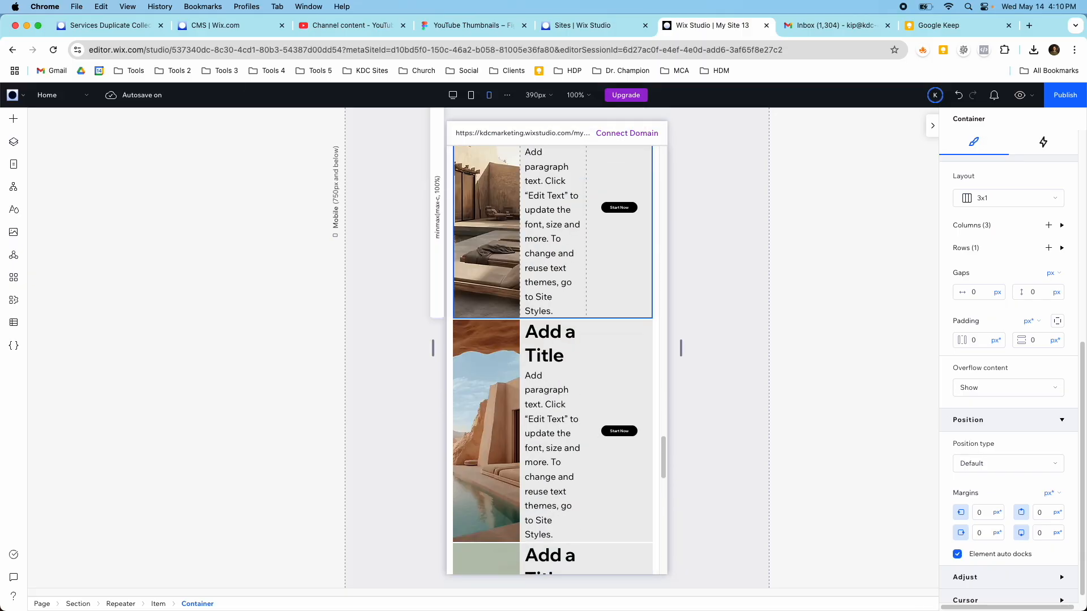
Compare the first image list repeater's three-column items at the mobile, tablet and desktop breakpoints.
scroll(561, 342, down, 6)
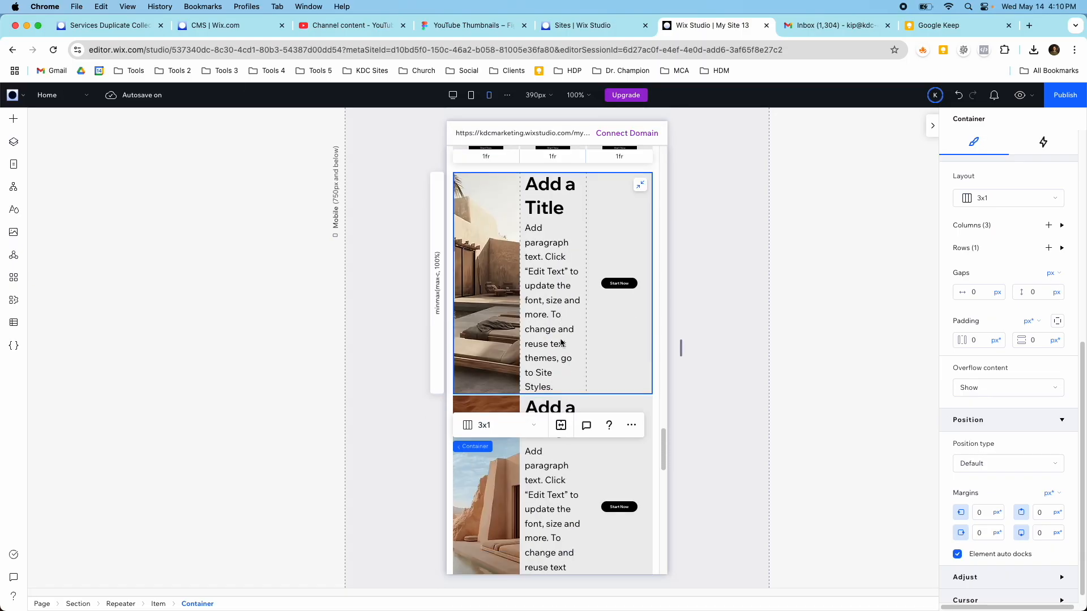
click(470, 95)
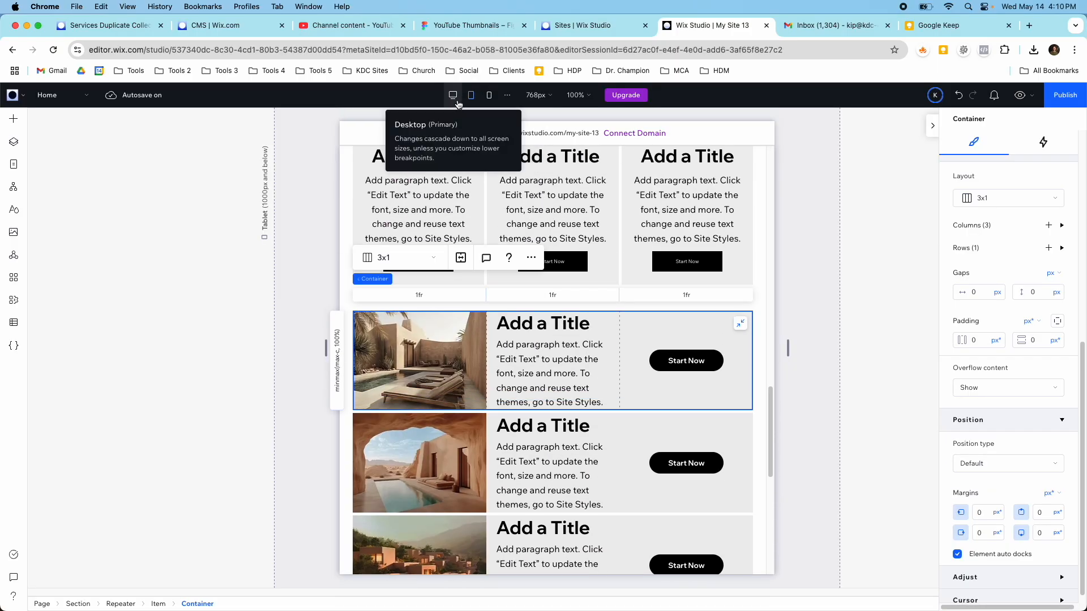
click(453, 95)
scroll(463, 196, down, 1)
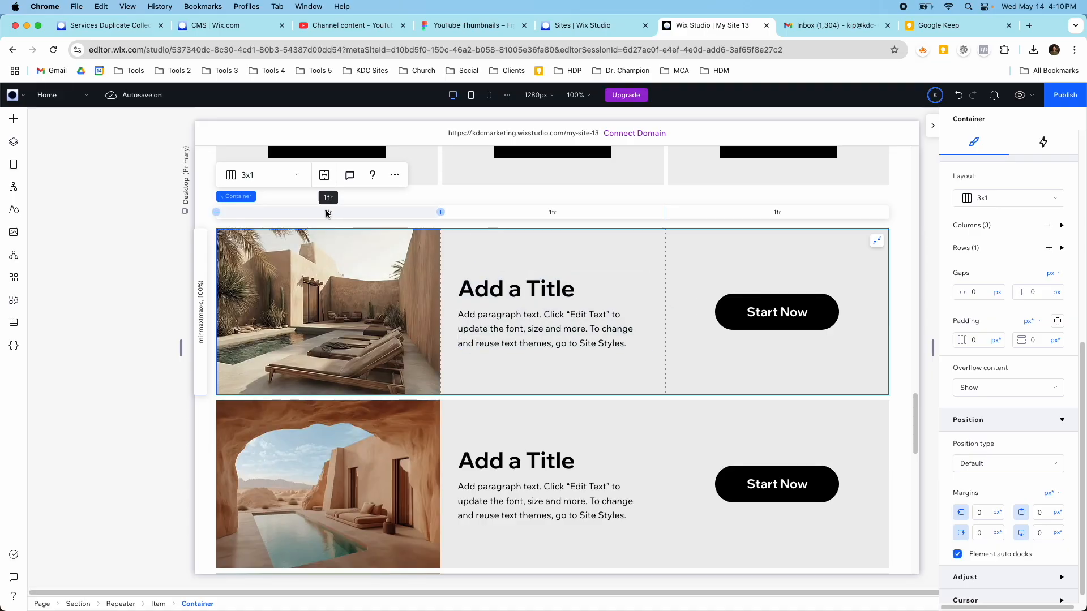
Check the layout choices for the first list item's container, and review the desktop page back up to the media grid.
click(297, 176)
click(297, 184)
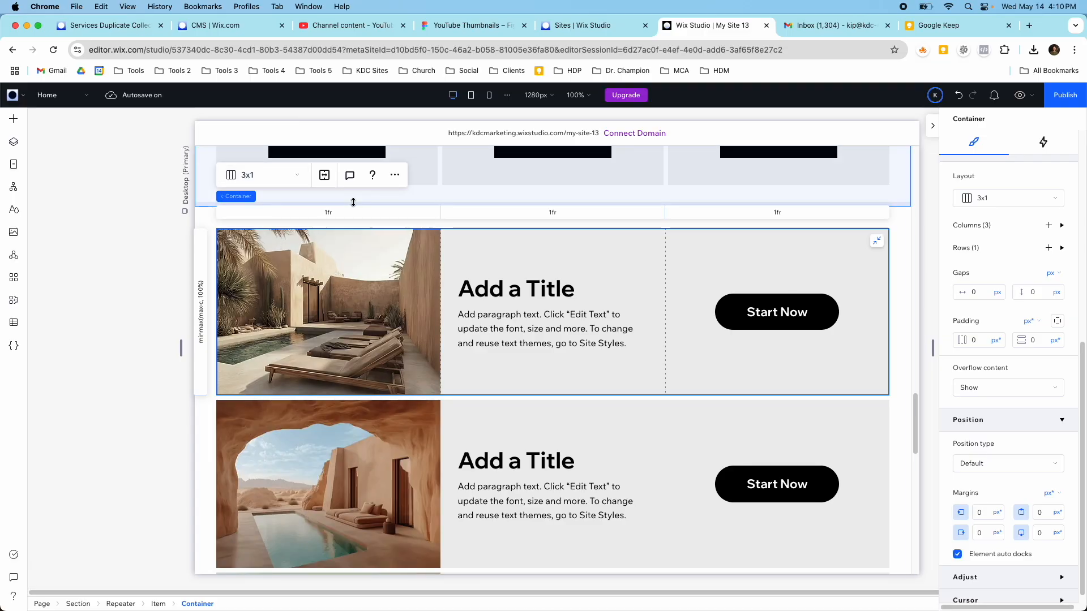
scroll(353, 202, up, 1)
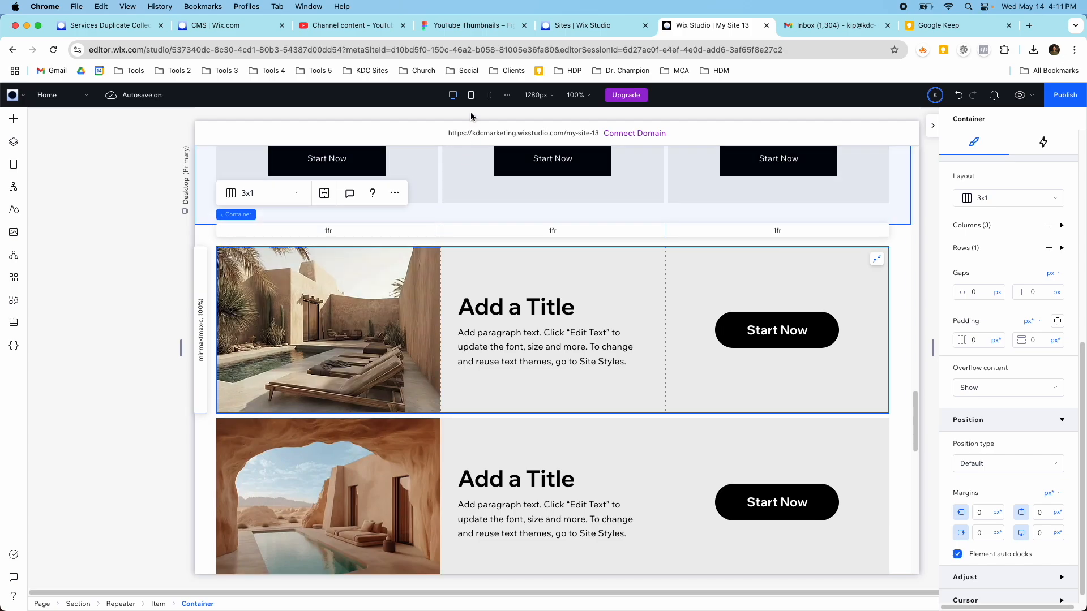
scroll(460, 195, up, 10)
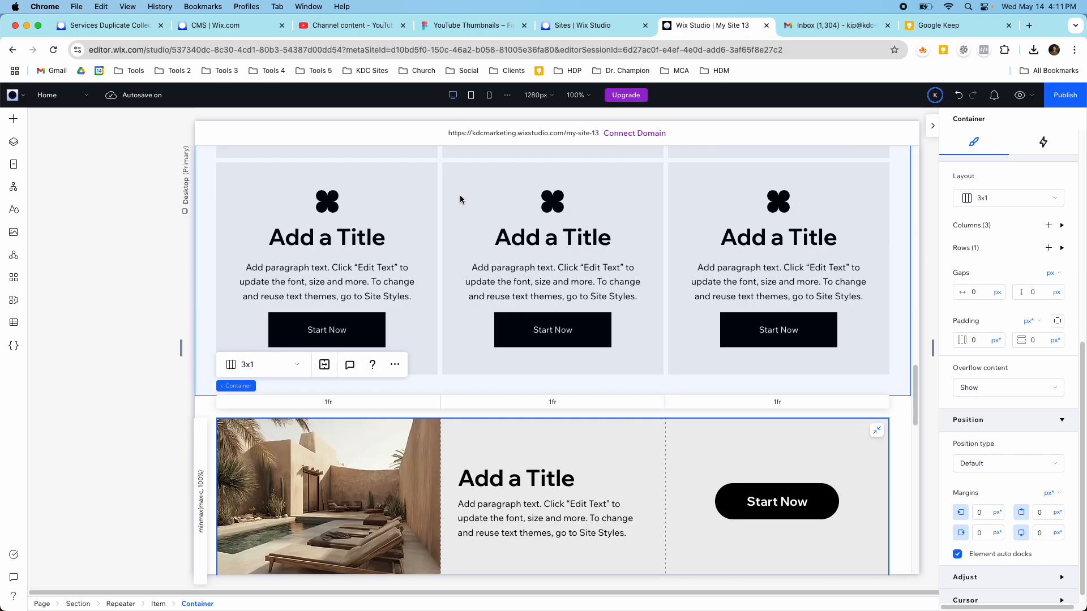
scroll(459, 198, up, 8)
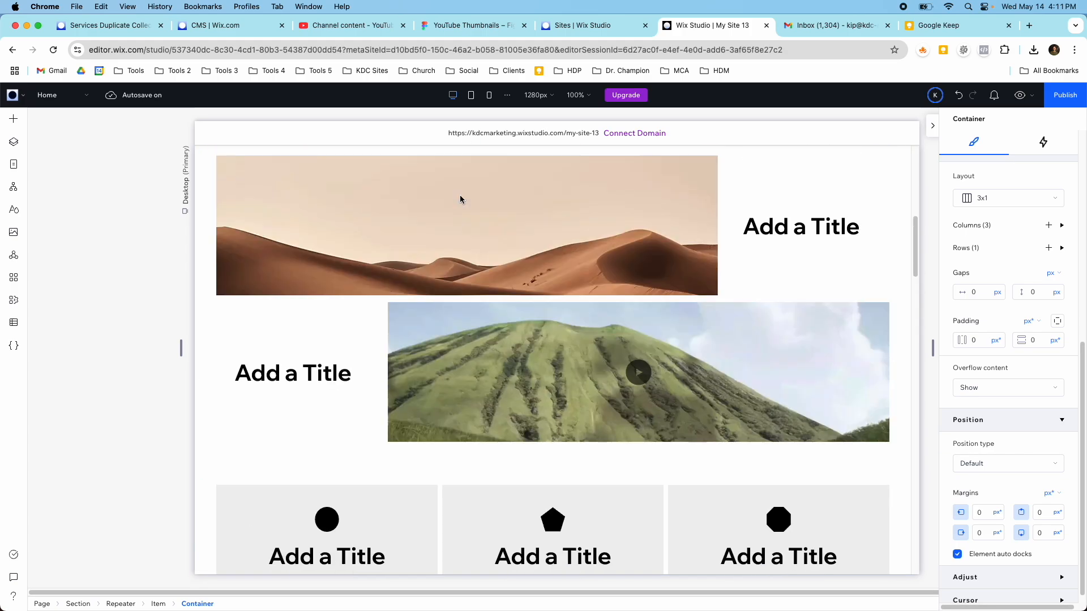